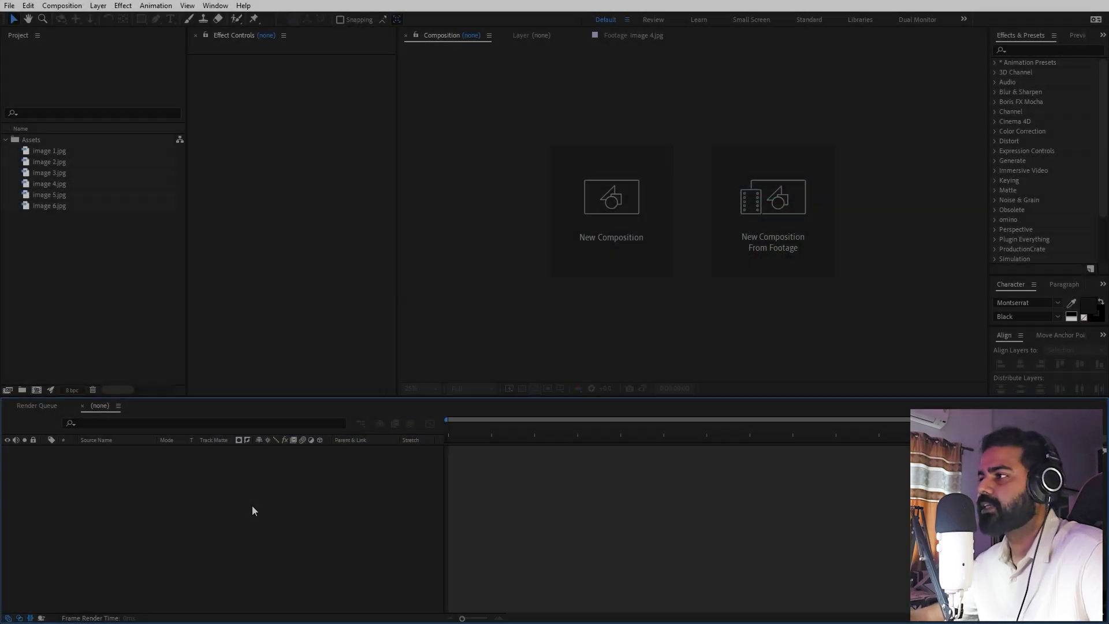
# Preview image 1.jpg and image 3.jpg, then create a 1920×1080, 30 fps composition named Main.
pyautogui.doubleClick(46, 152)
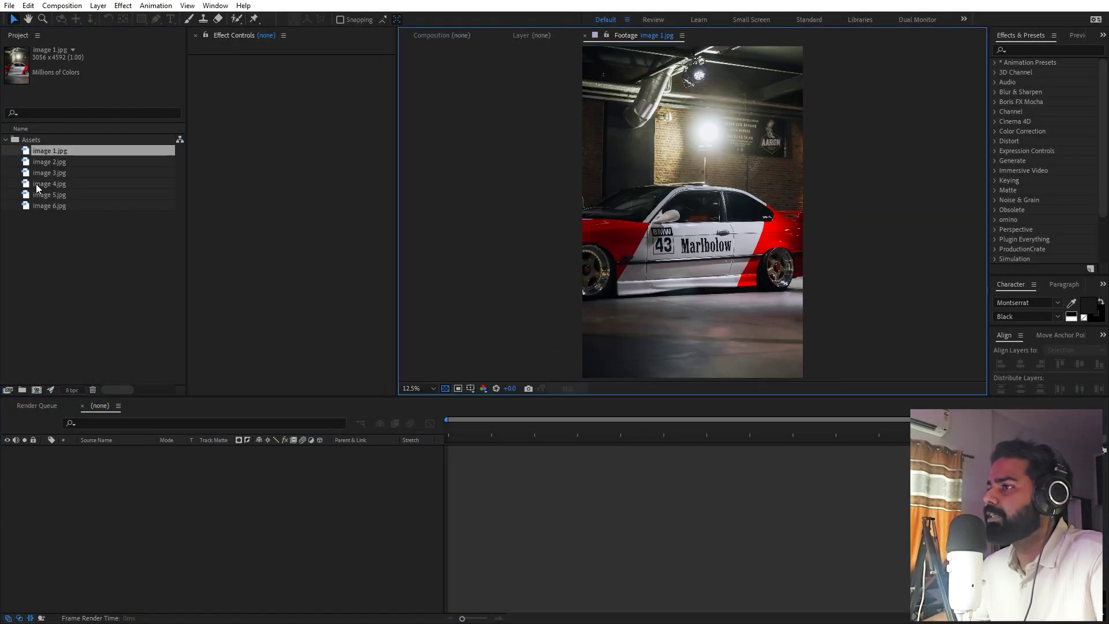
pyautogui.doubleClick(51, 172)
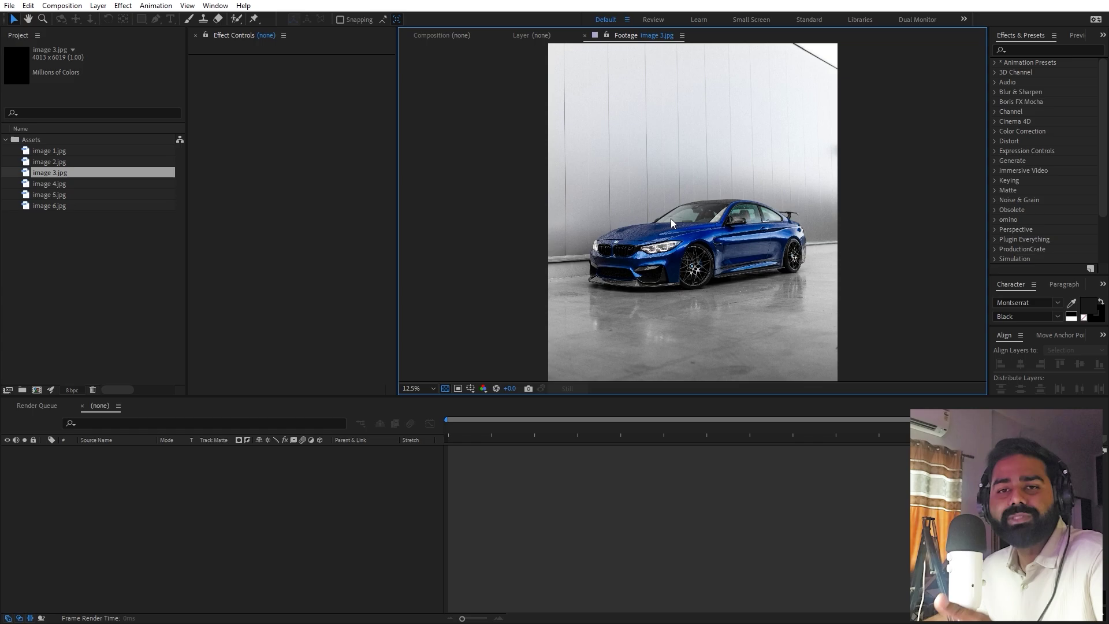
pyautogui.click(454, 39)
pyautogui.click(67, 281)
pyautogui.click(62, 5)
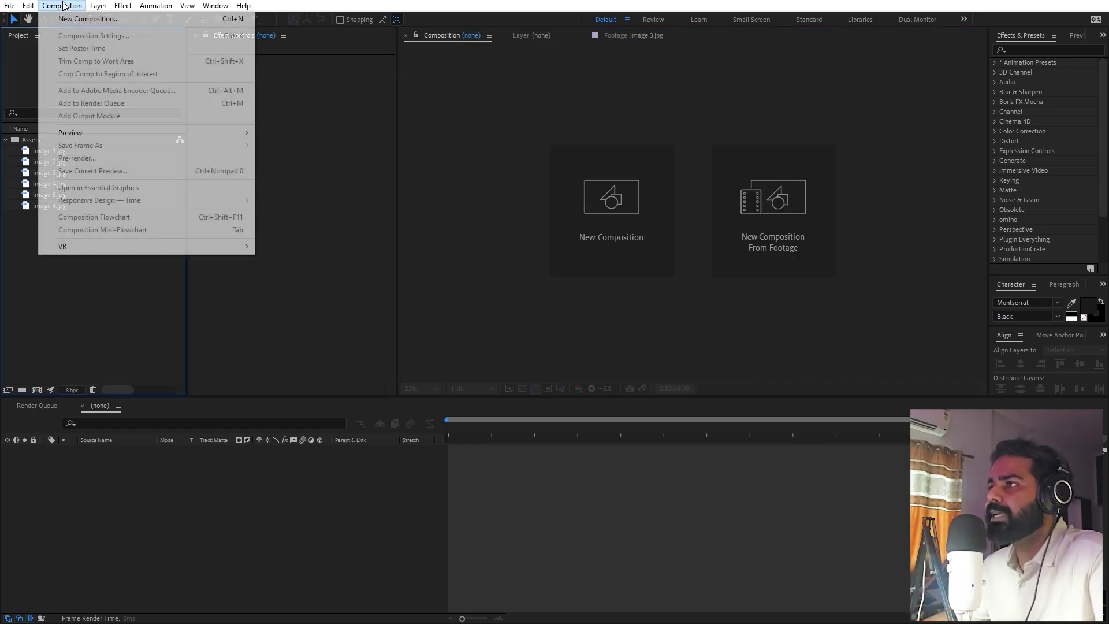
pyautogui.click(99, 20)
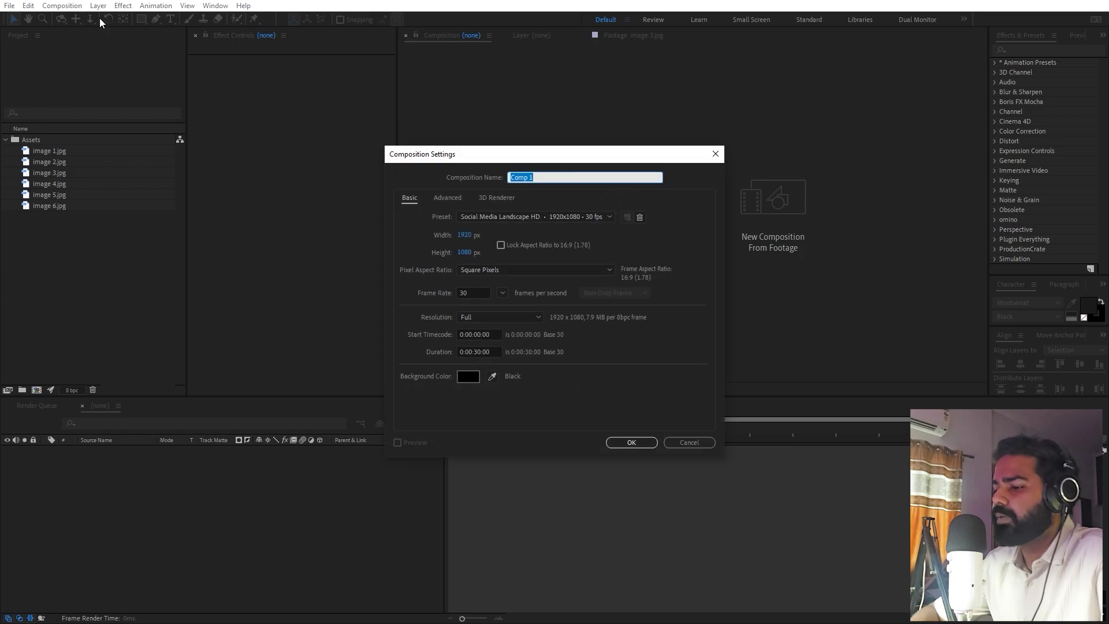
pyautogui.write('Main')
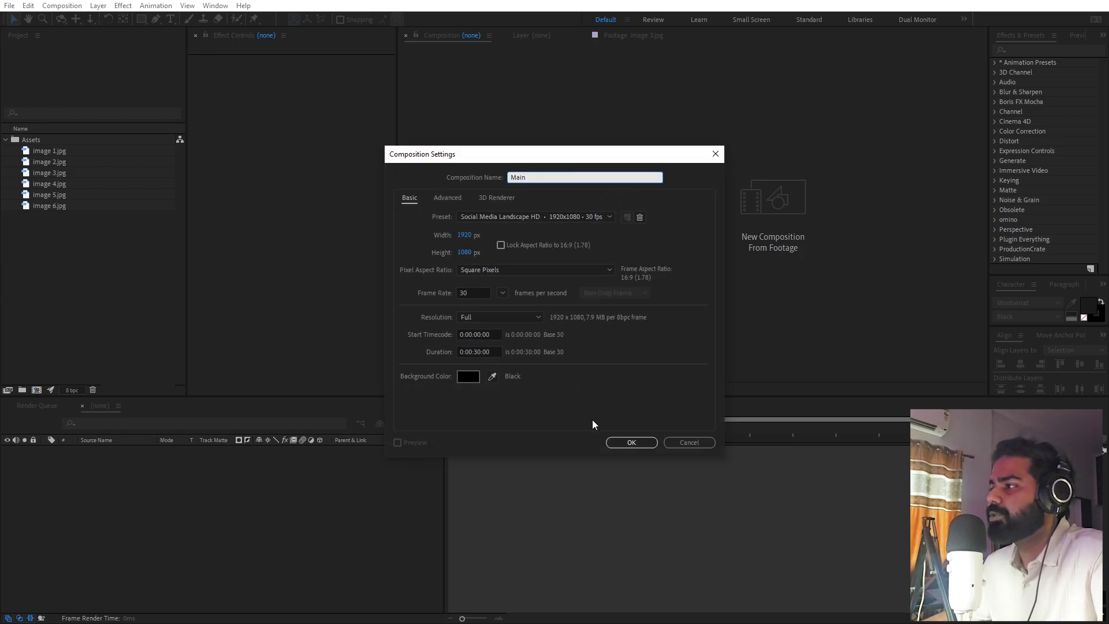
pyautogui.click(633, 443)
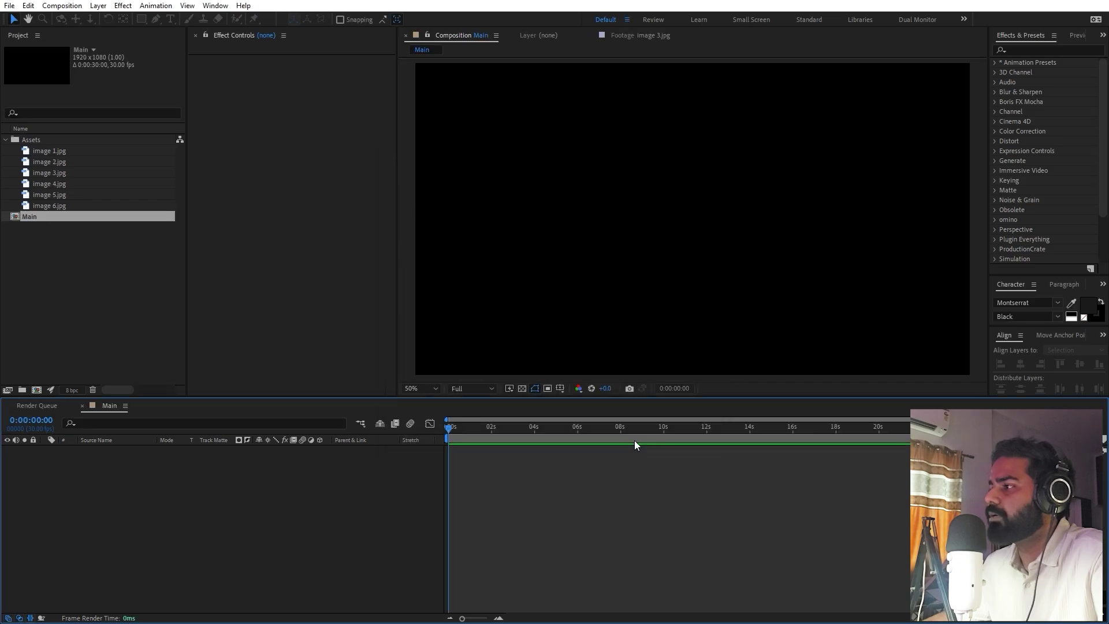
# Create the Image 1 composition at width 500 and height 600 px.
pyautogui.click(61, 5)
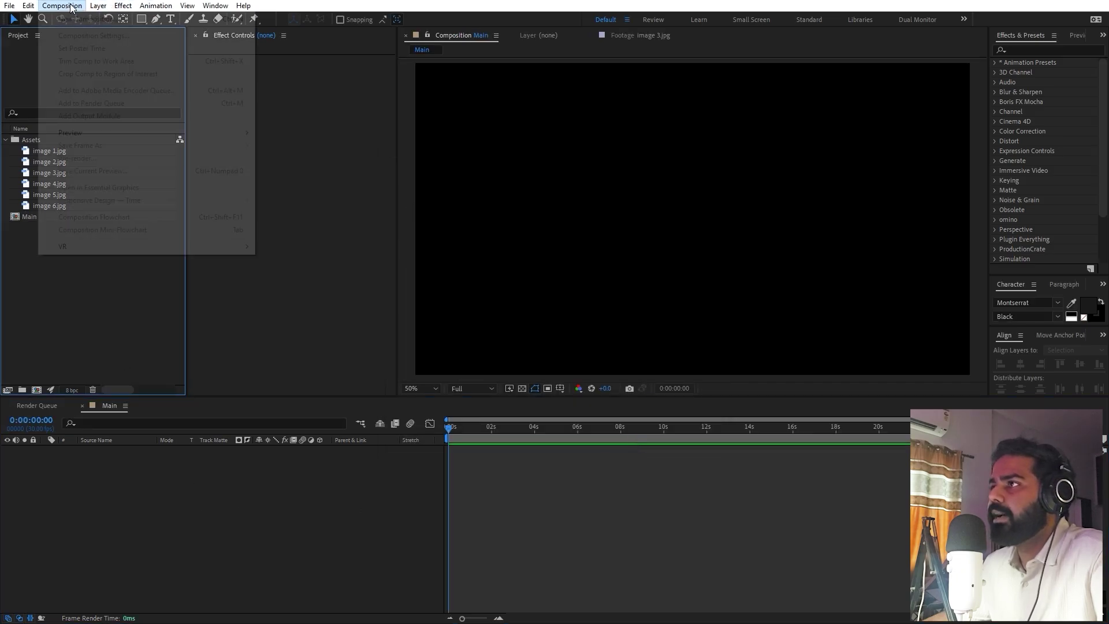
pyautogui.click(79, 22)
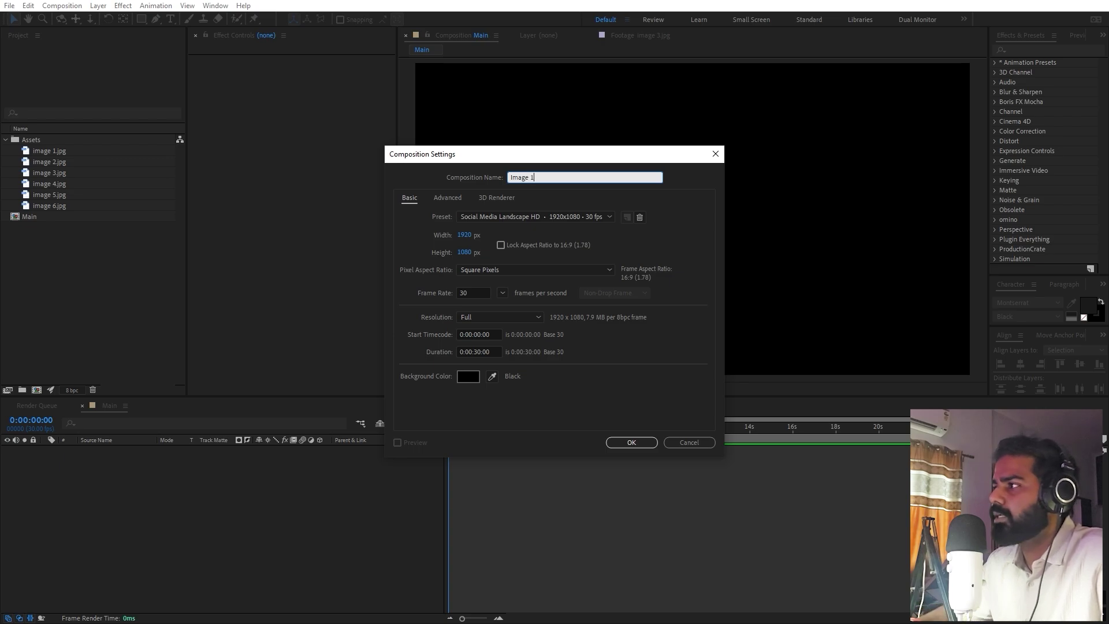
pyautogui.click(464, 234)
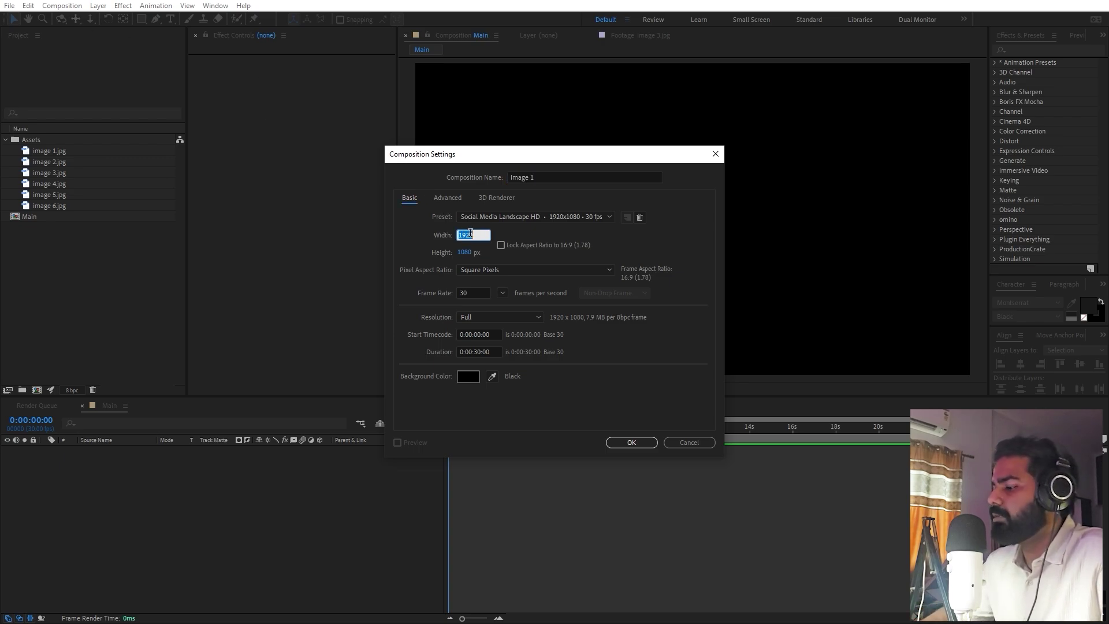
pyautogui.write('500')
pyautogui.press('Tab')
pyautogui.write('600')
pyautogui.click(435, 235)
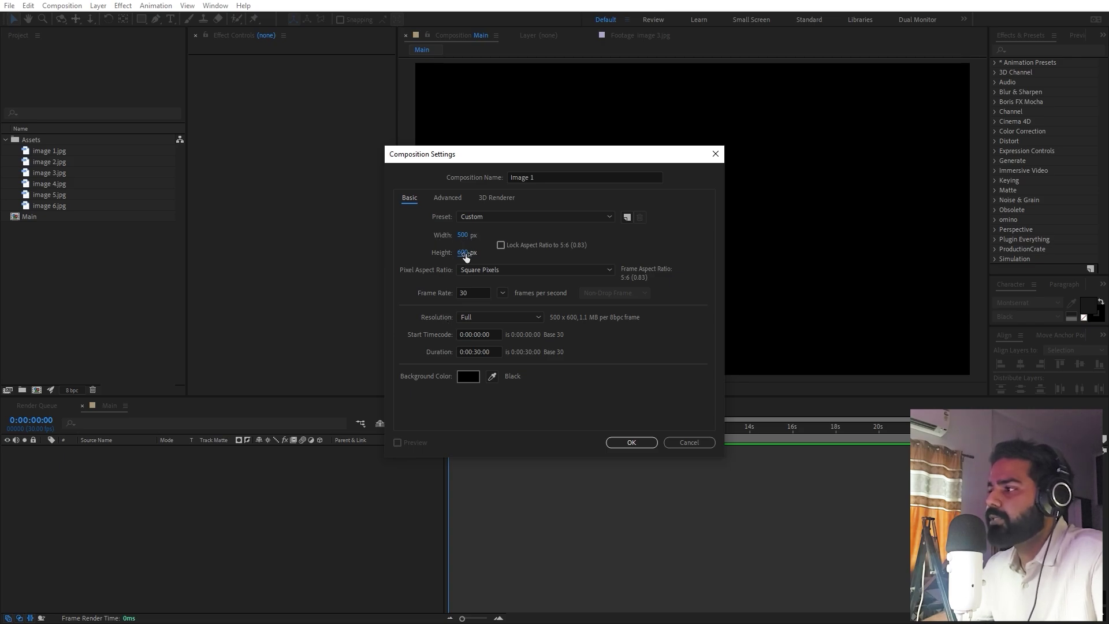
pyautogui.click(633, 443)
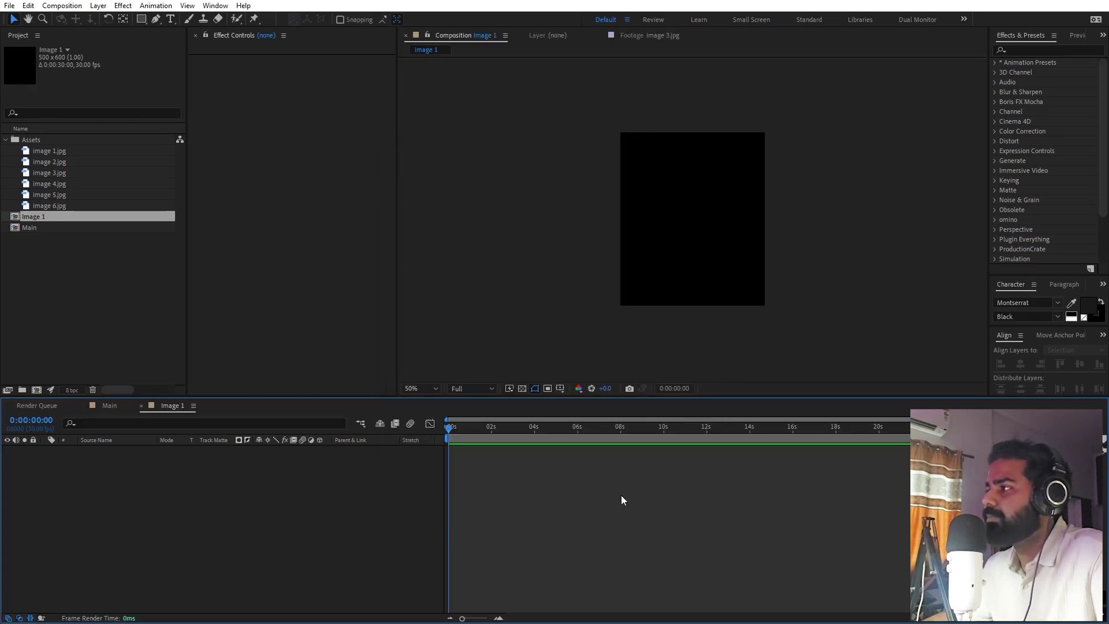
# Place image 1.jpg into the Image 1 comp and scale it to 17%.
pyautogui.press('/')
pyautogui.click(87, 300)
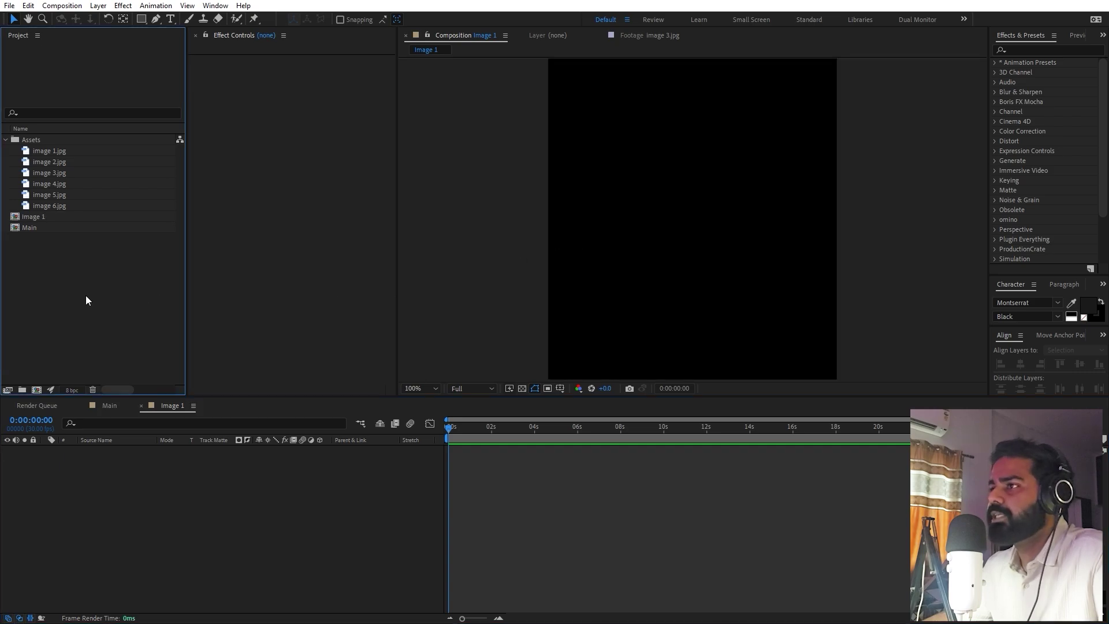
pyautogui.click(56, 152)
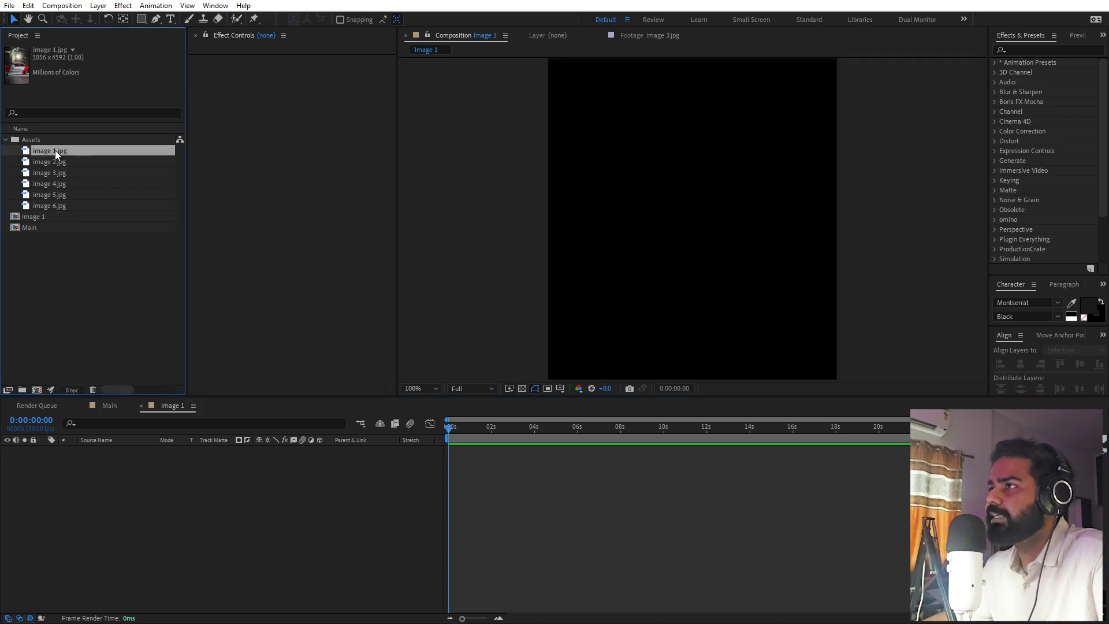
pyautogui.moveTo(57, 154); pyautogui.dragTo(140, 498)
pyautogui.press('s')
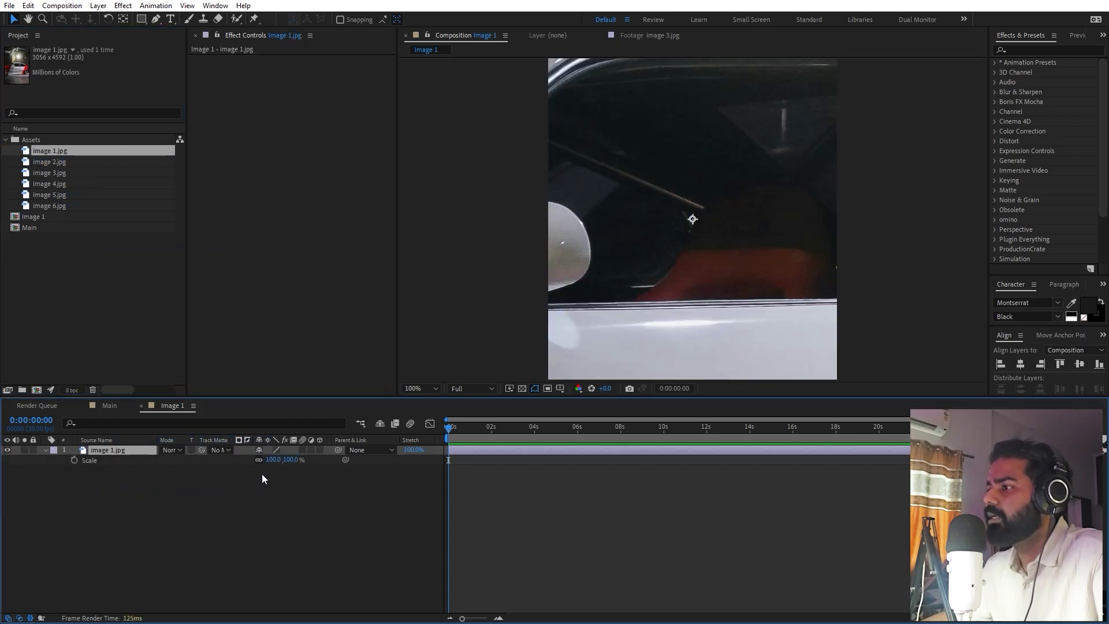
pyautogui.moveTo(274, 460); pyautogui.dragTo(242, 460)
pyautogui.hotkey('ctrl', 'shift', 'a')
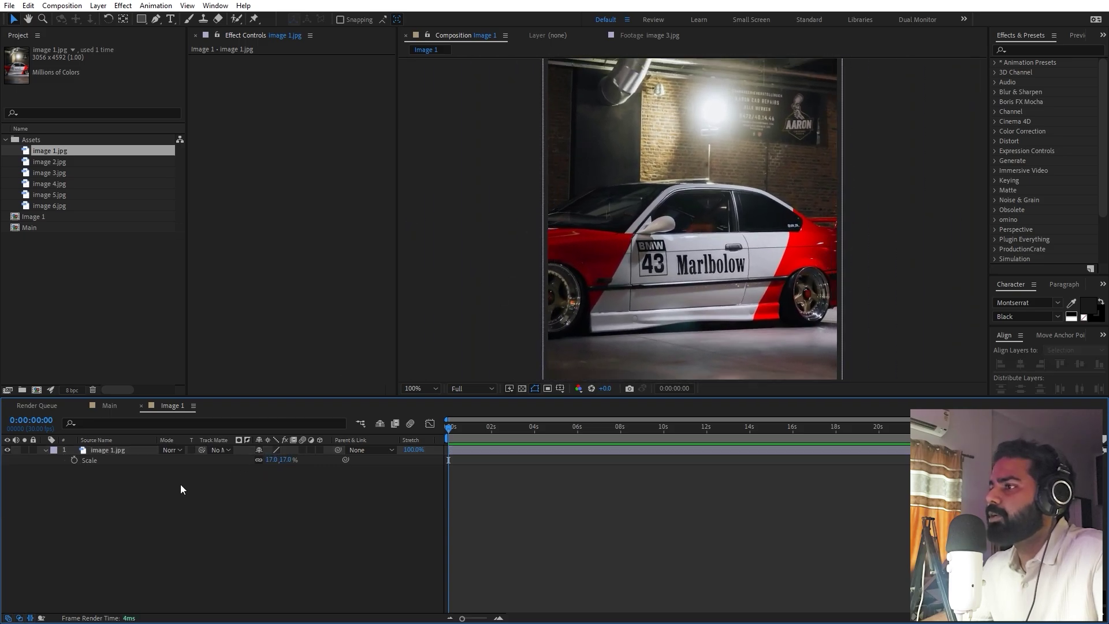
pyautogui.moveTo(147, 25); pyautogui.dragTo(172, 36)
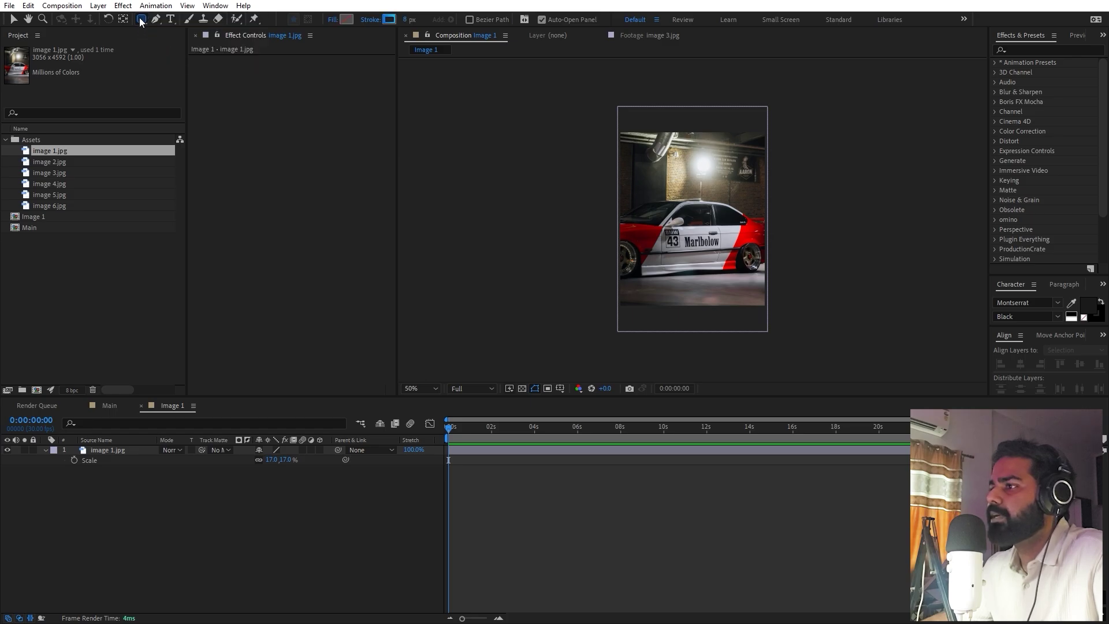
# Add a rectangle shape filling the comp and reduce its size slightly.
pyautogui.doubleClick(140, 22)
pyautogui.press('v')
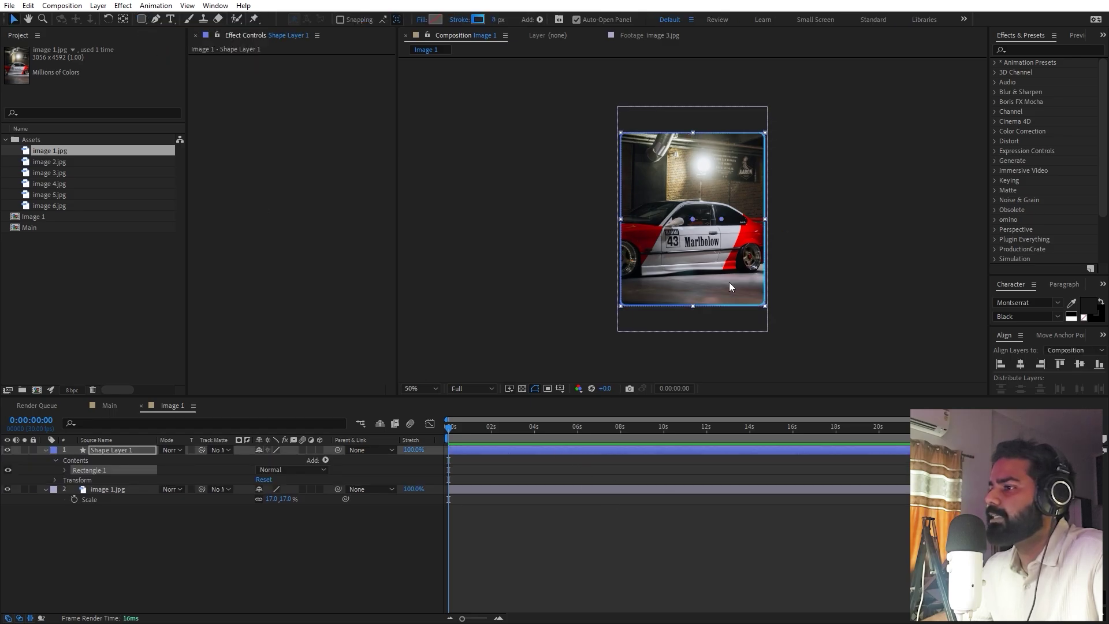
pyautogui.click(130, 450)
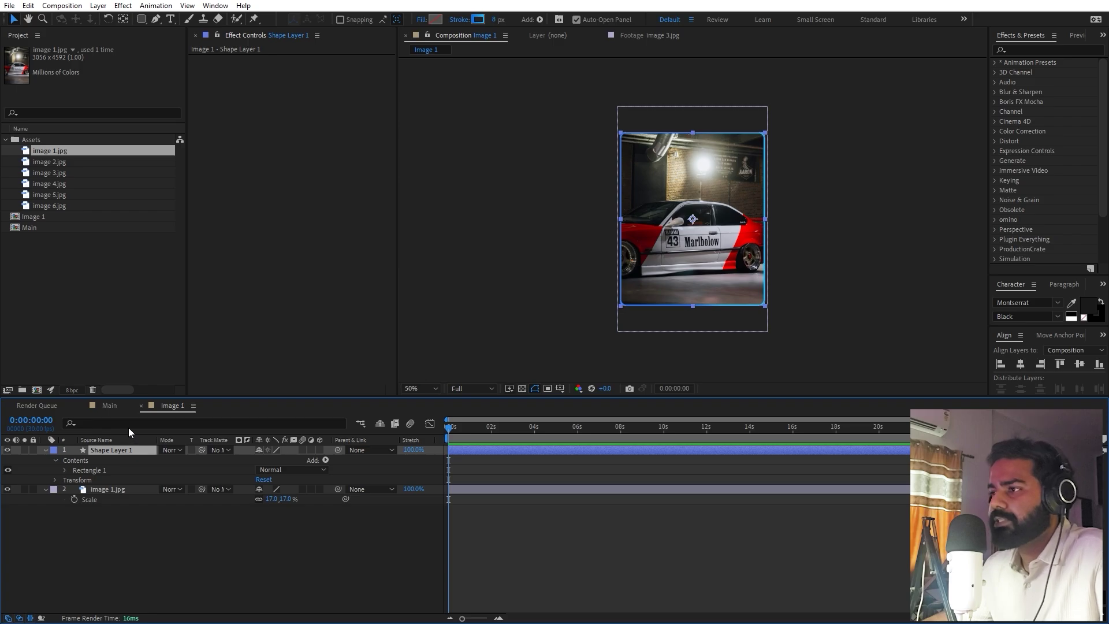
pyautogui.click(130, 427)
pyautogui.write('size')
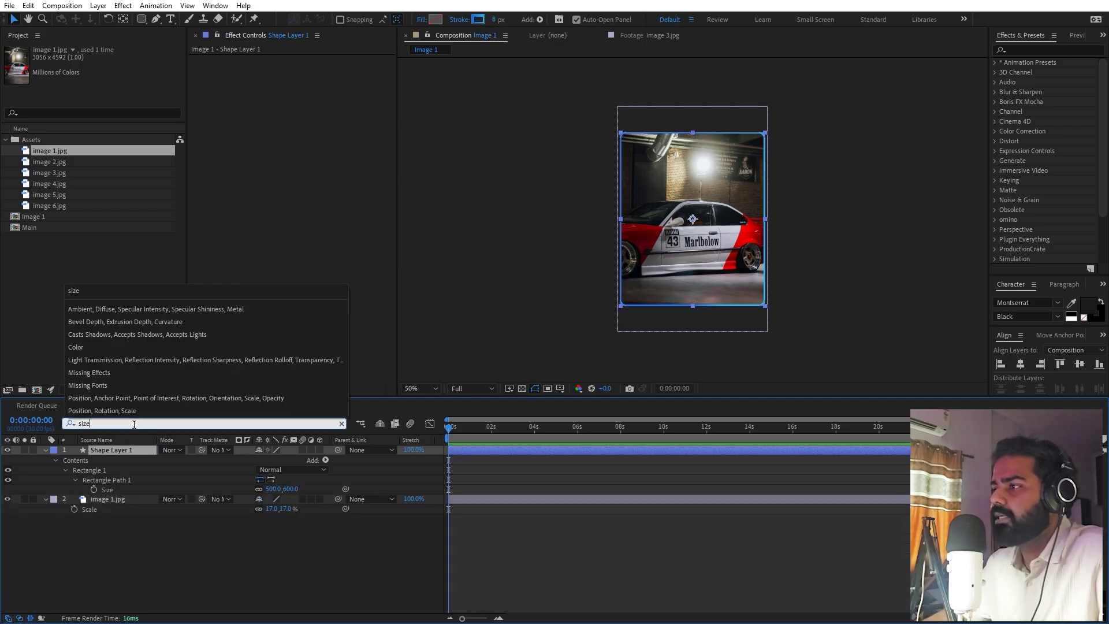
pyautogui.click(258, 488)
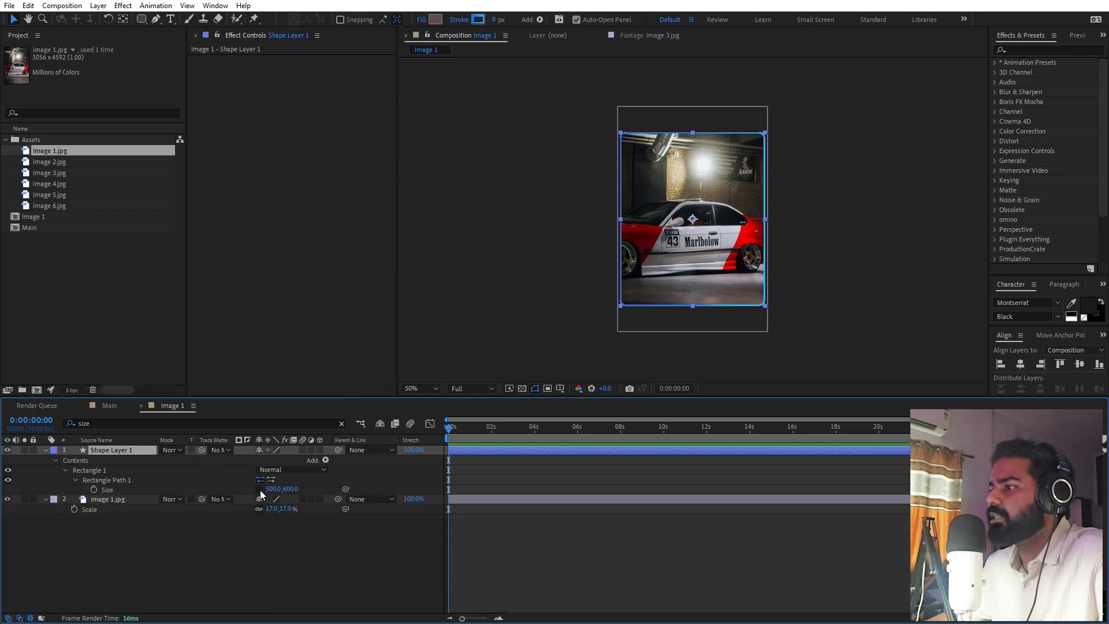
pyautogui.moveTo(260, 490); pyautogui.dragTo(239, 490)
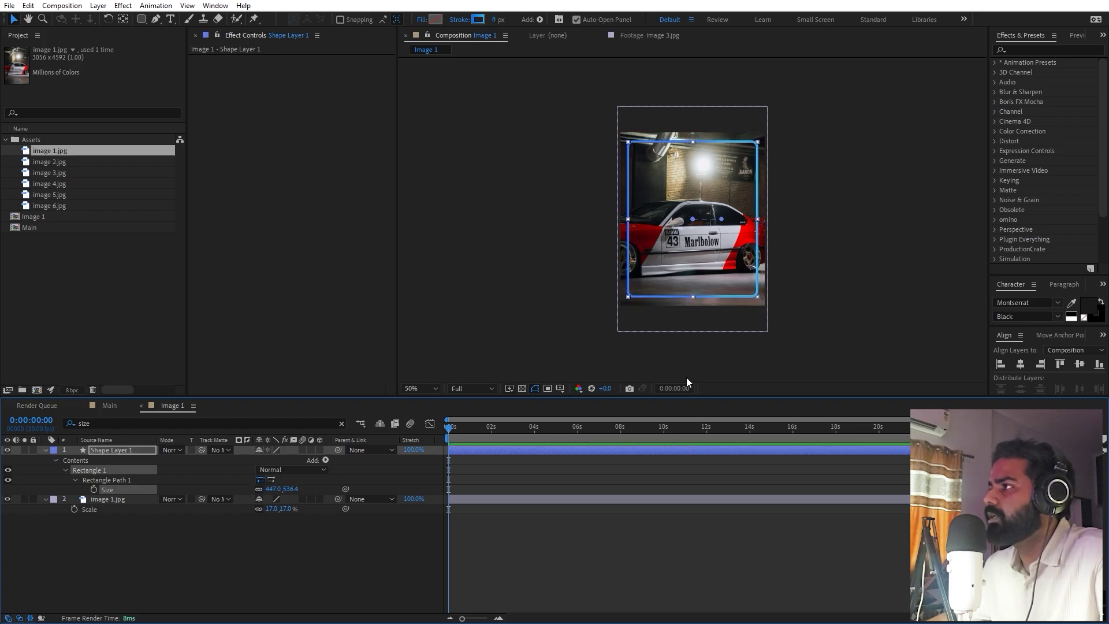
# Give the rectangle a white fill with no outline and enlarge it slightly.
pyautogui.click(138, 449)
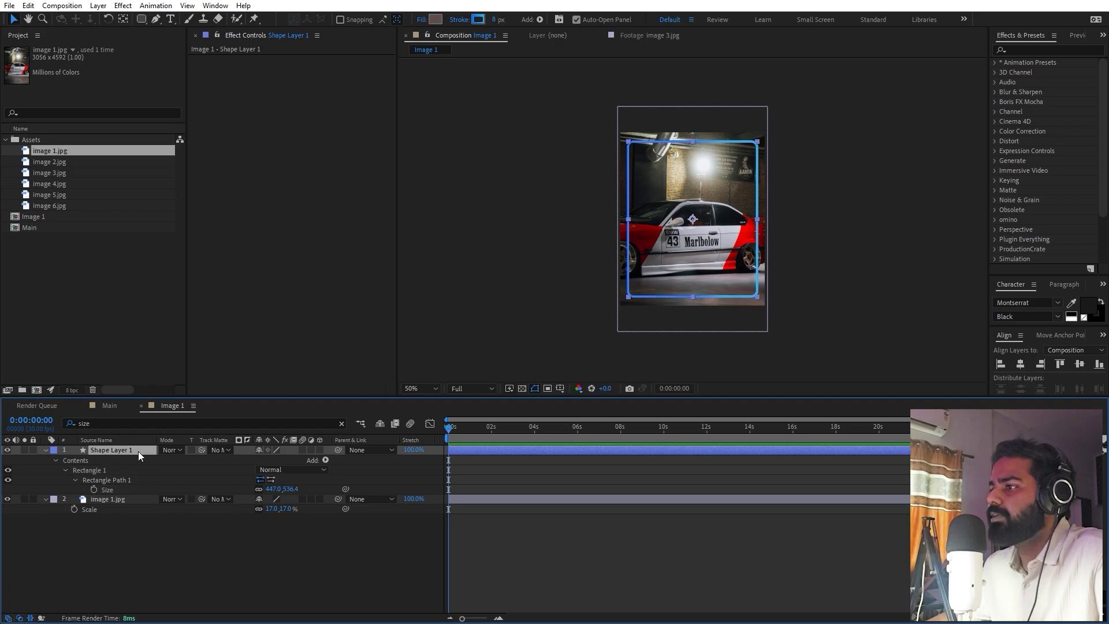
pyautogui.click(435, 23)
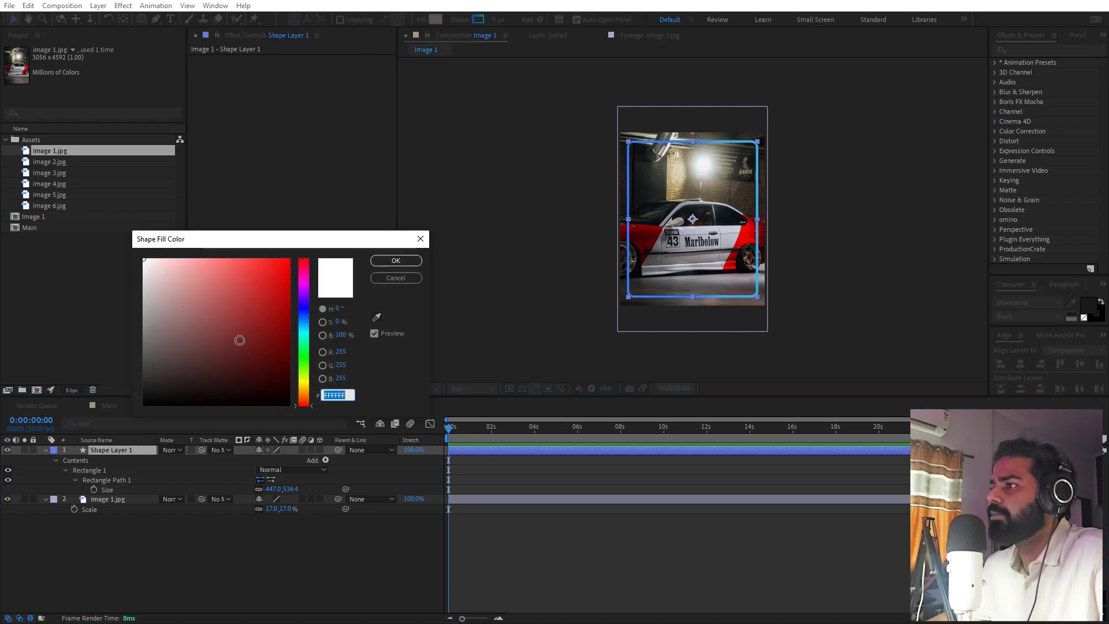
pyautogui.click(395, 261)
pyautogui.moveTo(494, 22); pyautogui.dragTo(487, 22)
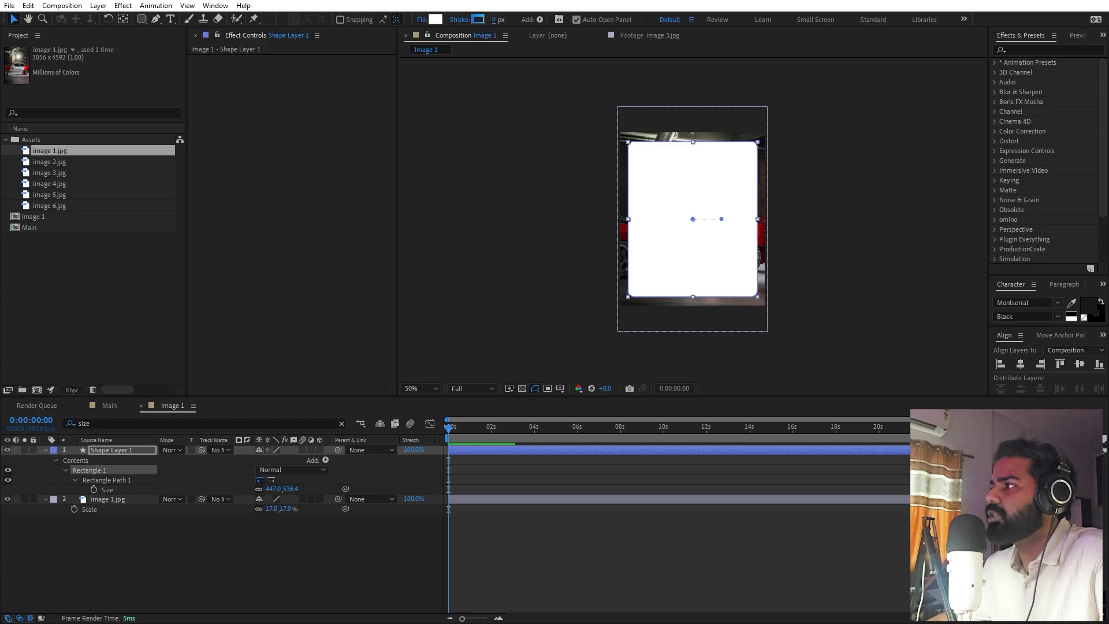
pyautogui.click(162, 491)
pyautogui.moveTo(270, 489); pyautogui.dragTo(278, 489)
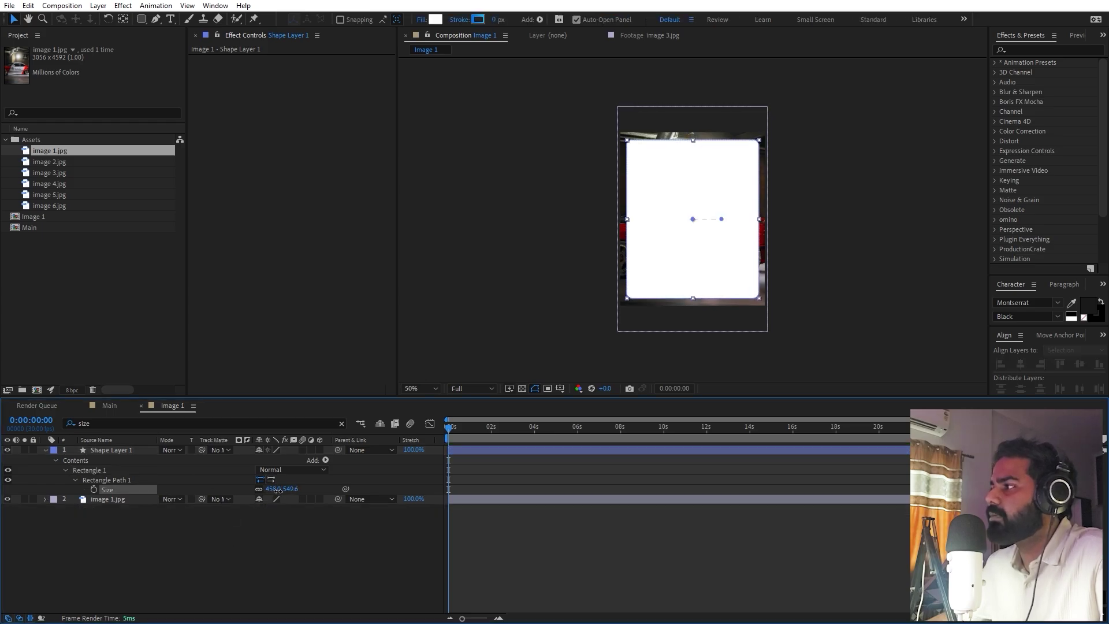
pyautogui.click(277, 548)
pyautogui.click(84, 449)
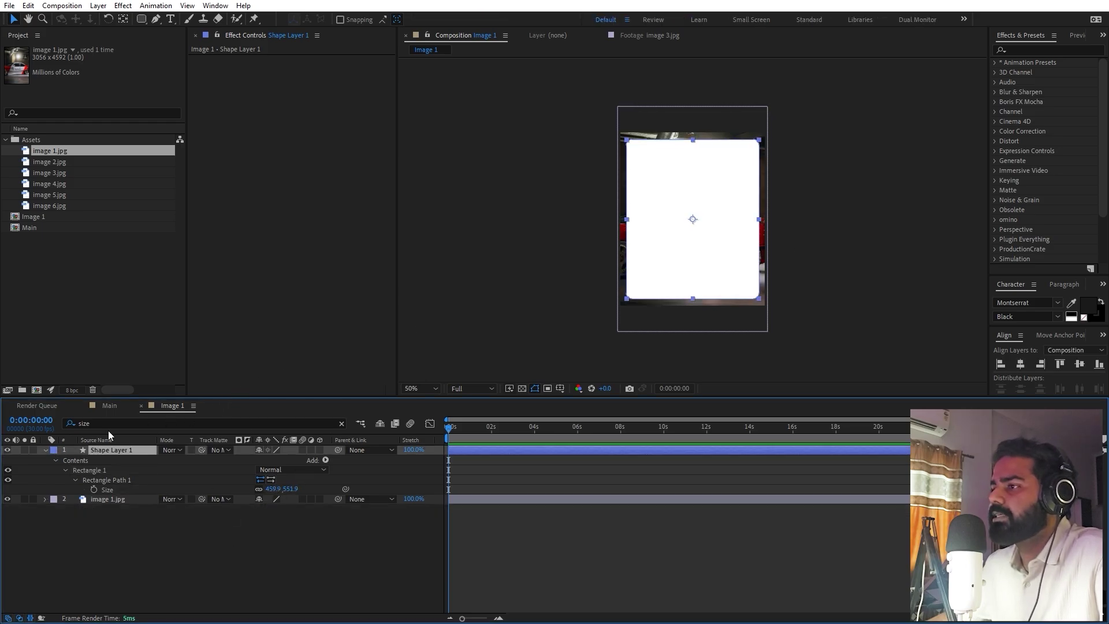
# Set the rectangle's corner Roundness to 40 and clear the property search.
pyautogui.hotkey('ctrl', 'f')
pyautogui.write('rou')
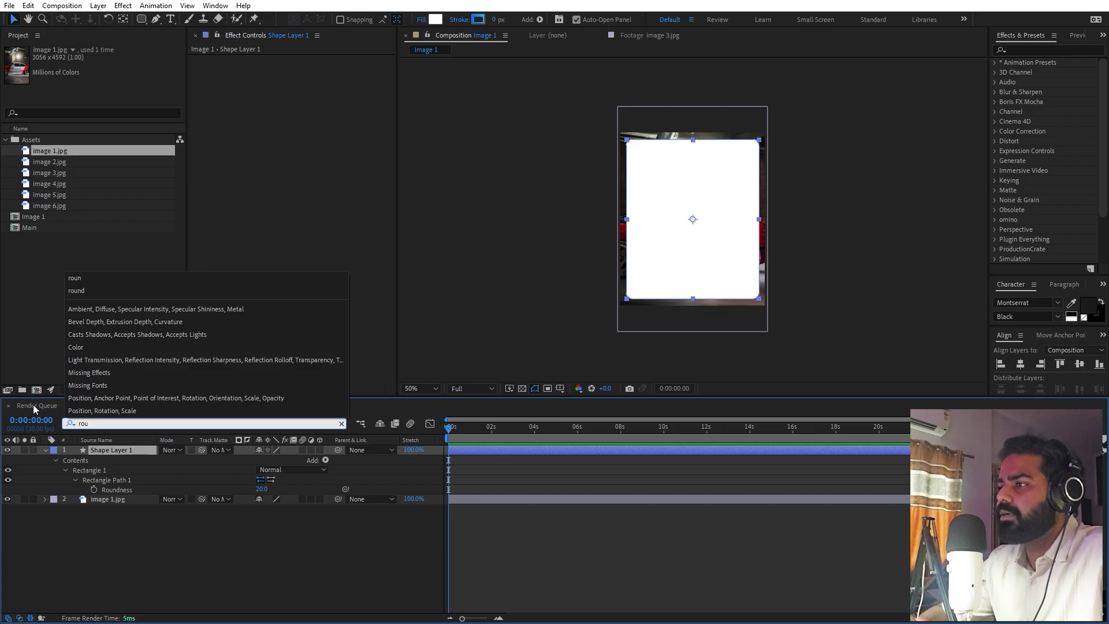
pyautogui.click(262, 489)
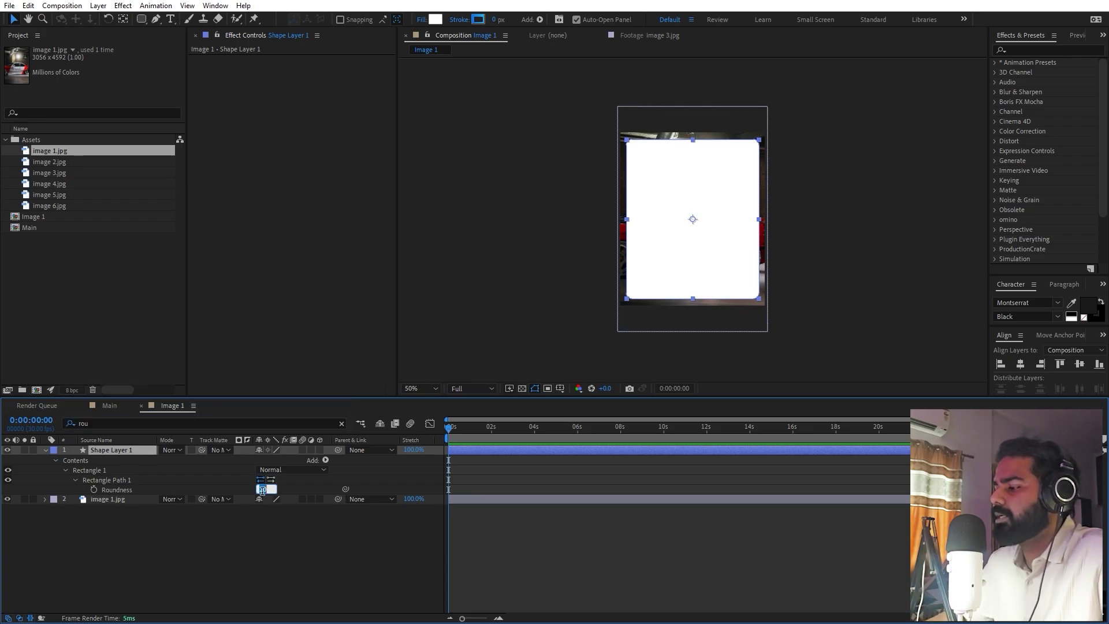
pyautogui.write('50')
pyautogui.press('Return')
pyautogui.click(262, 489)
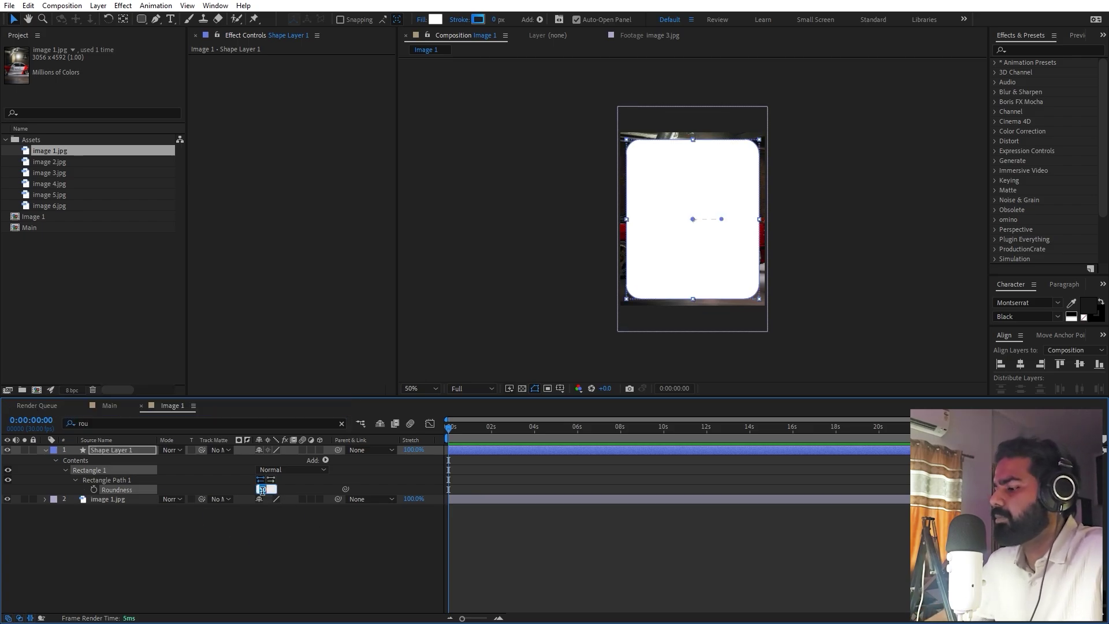
pyautogui.write('40')
pyautogui.press('Return')
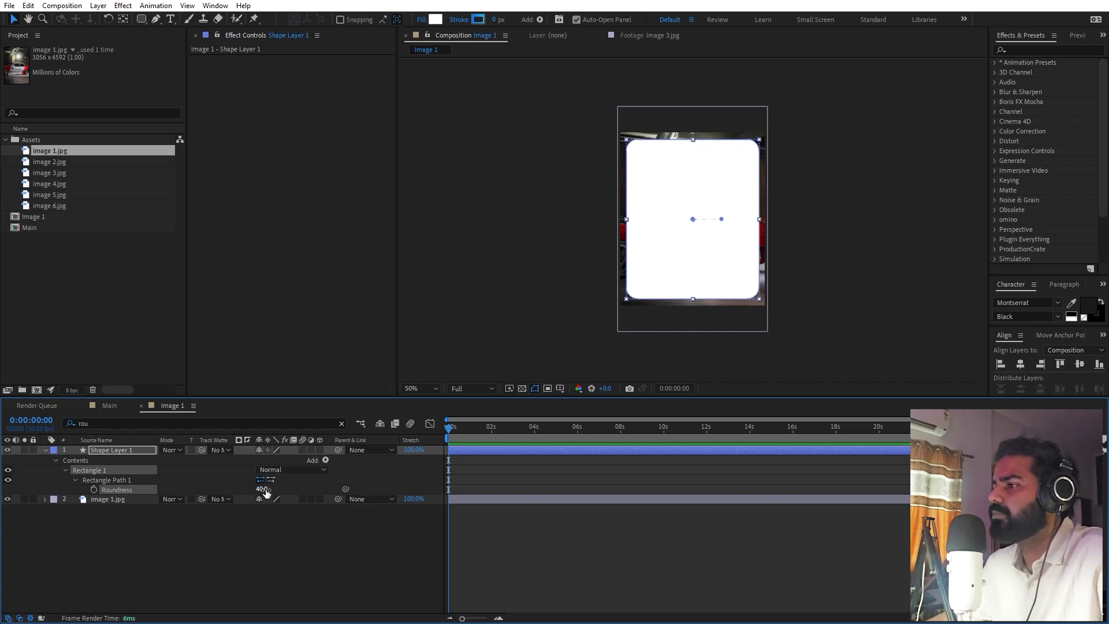
pyautogui.click(134, 513)
pyautogui.click(113, 451)
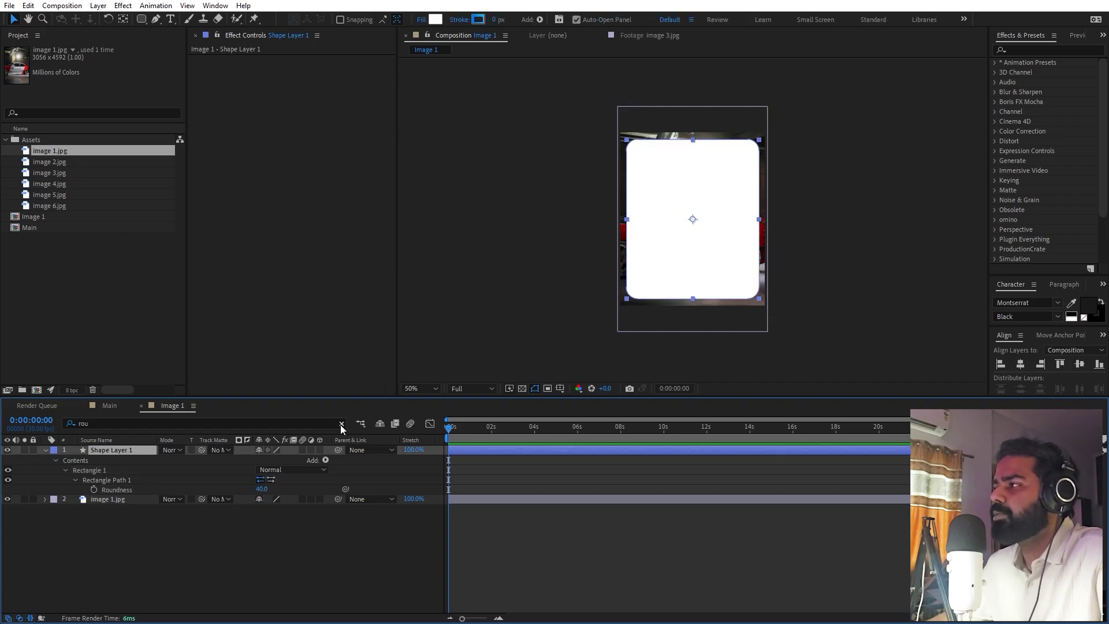
pyautogui.click(341, 423)
pyautogui.click(116, 460)
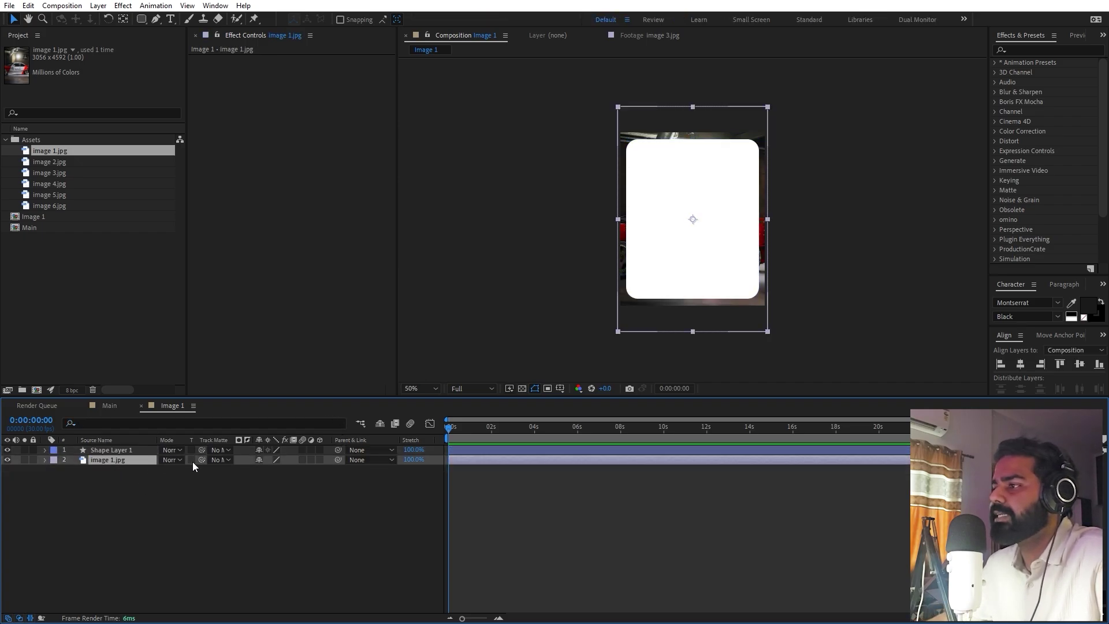
# Set Shape Layer 1 as the track matte for image 1.jpg.
pyautogui.moveTo(200, 459); pyautogui.dragTo(107, 446)
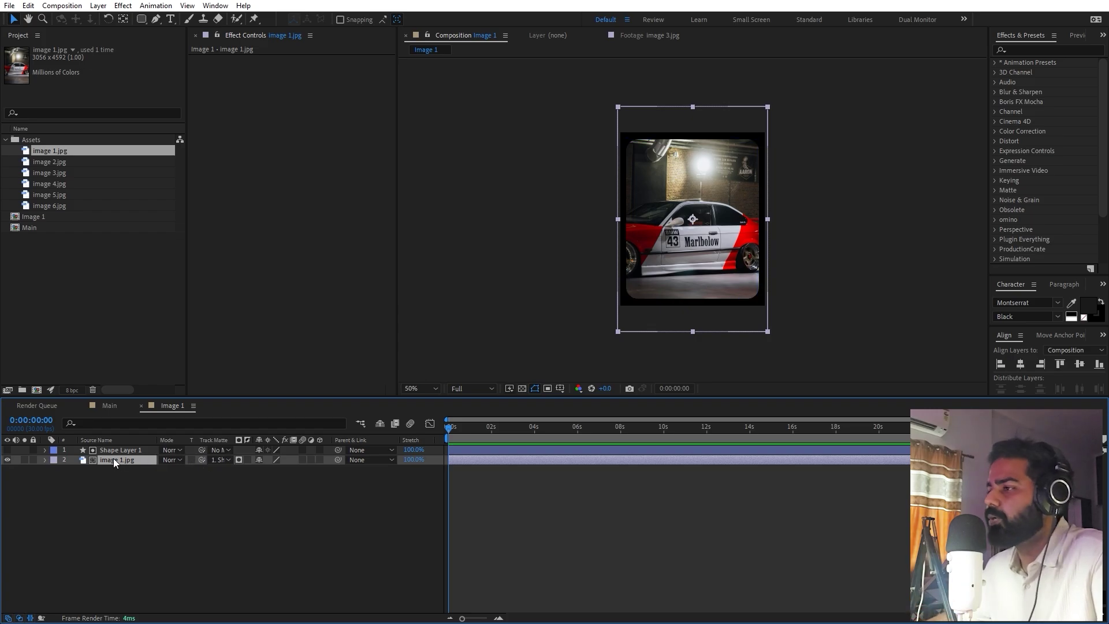
pyautogui.click(124, 449)
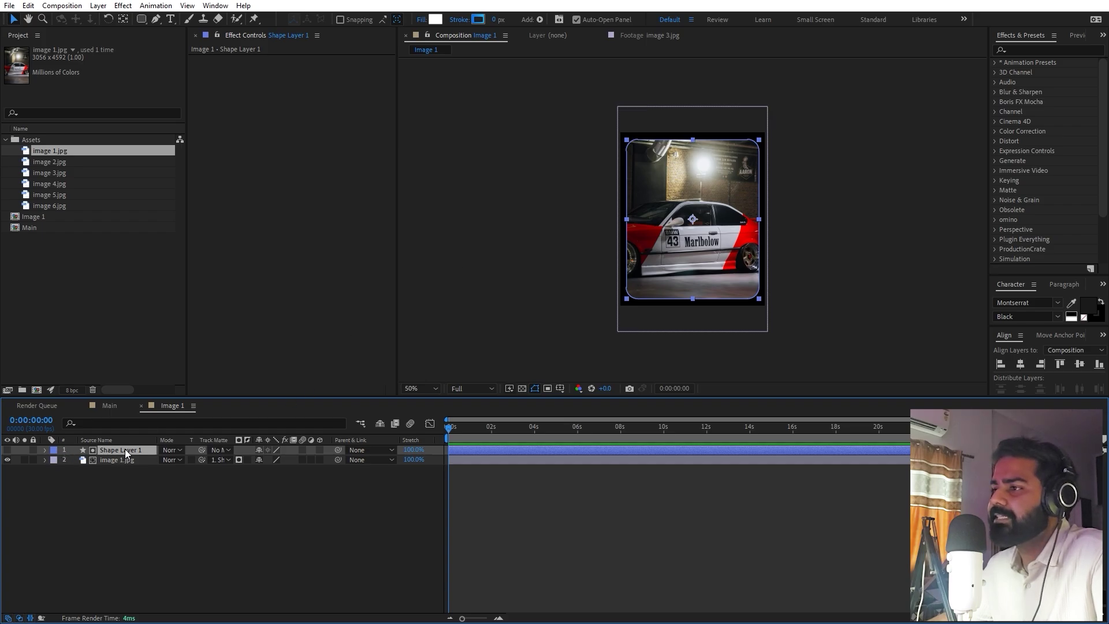
# Duplicate Shape Layer 1 below the photo, visible, with no fill and a 6 px stroke.
pyautogui.hotkey('ctrl', 'd')
pyautogui.moveTo(117, 448); pyautogui.dragTo(19, 487)
pyautogui.click(7, 470)
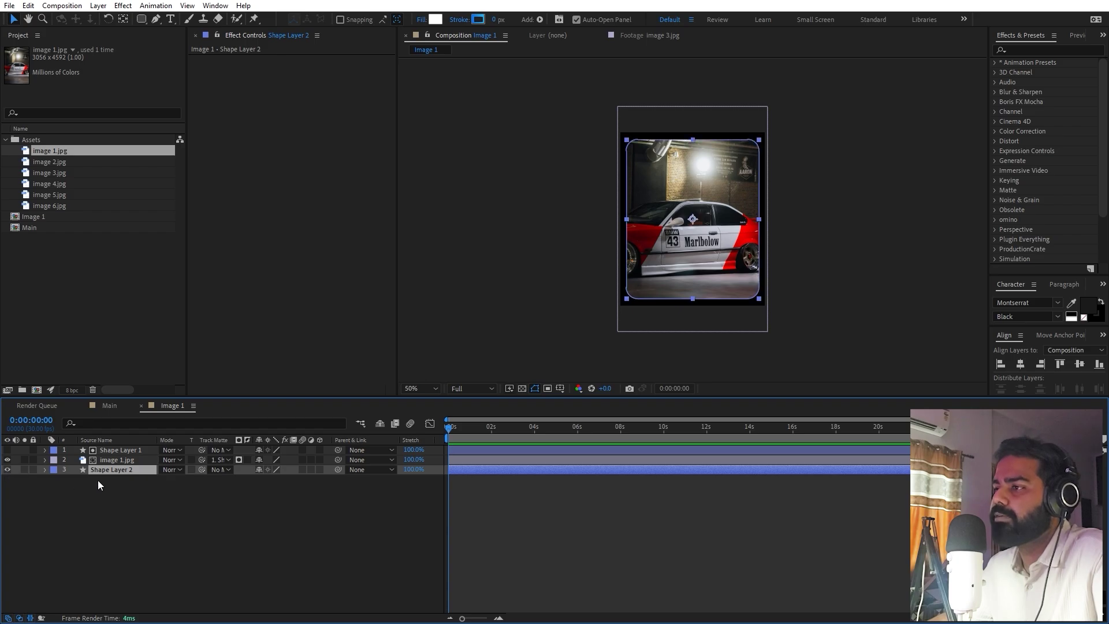
pyautogui.click(422, 20)
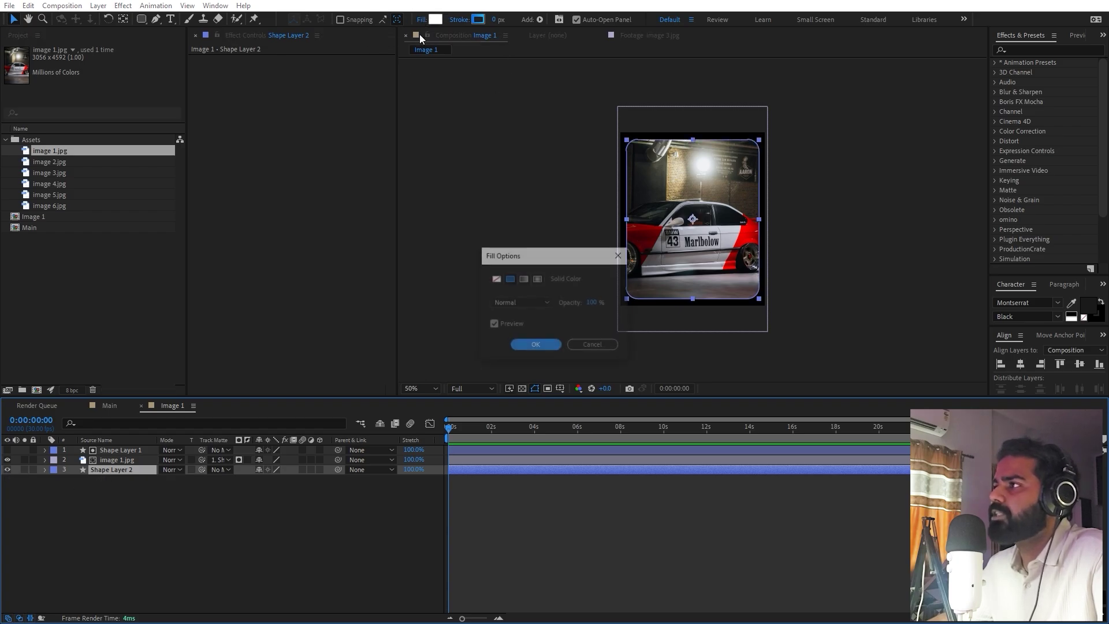
pyautogui.click(495, 279)
pyautogui.click(522, 345)
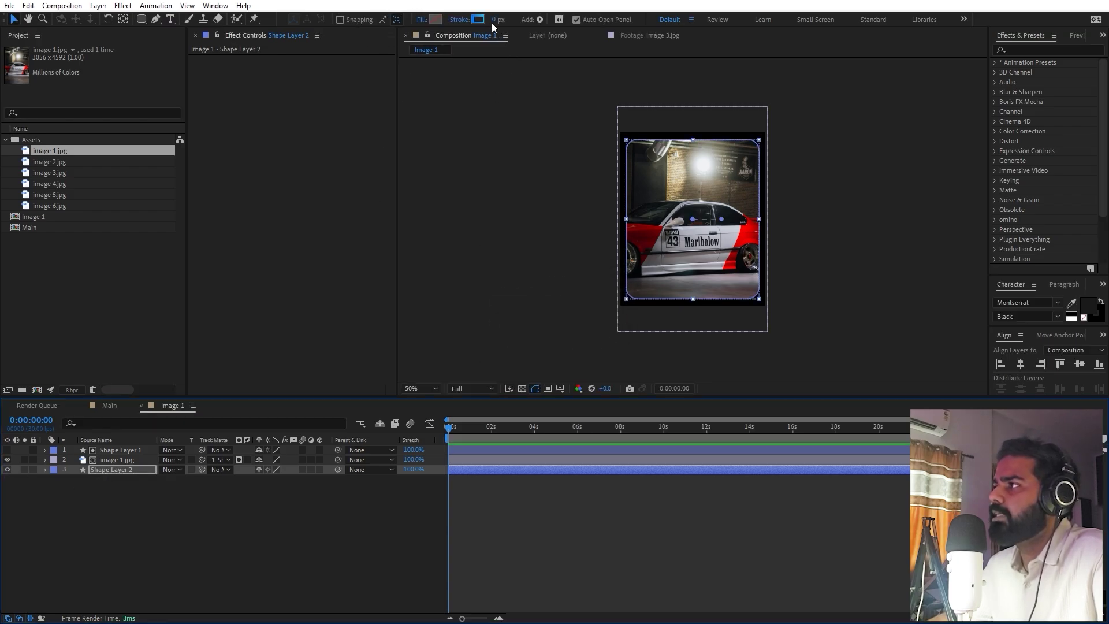
pyautogui.click(498, 19)
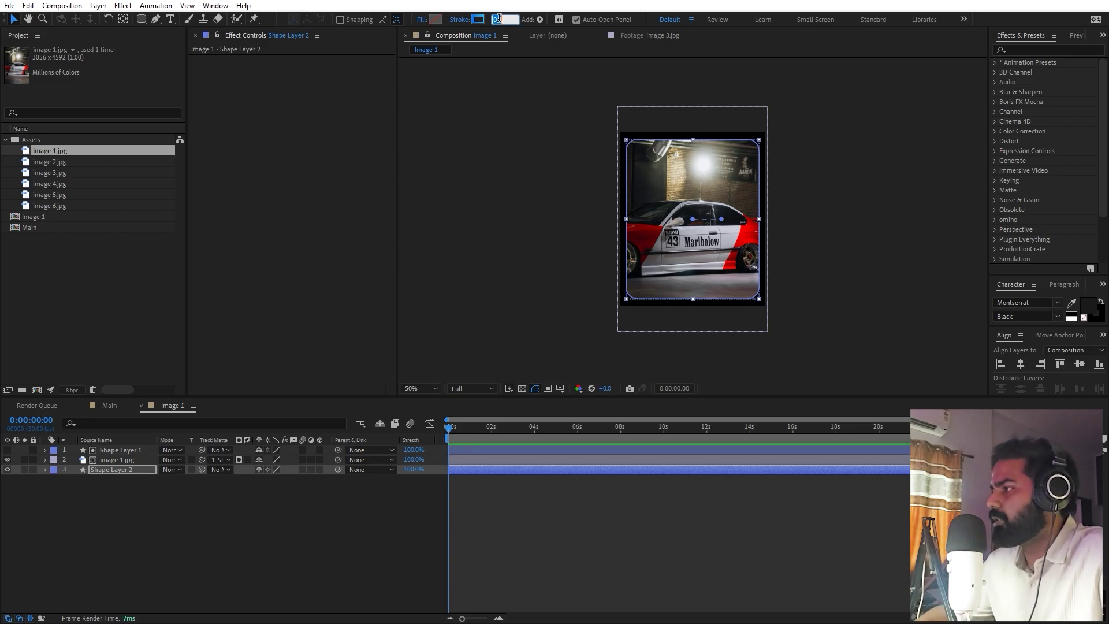
pyautogui.write('6')
pyautogui.press('Return')
pyautogui.click(731, 558)
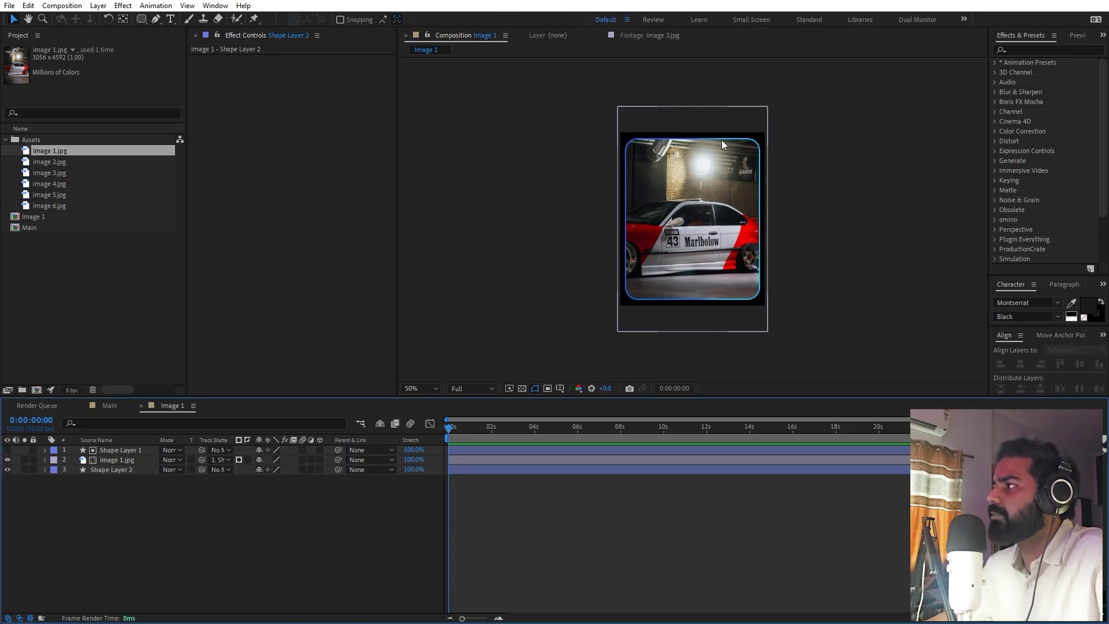
pyautogui.press('.')
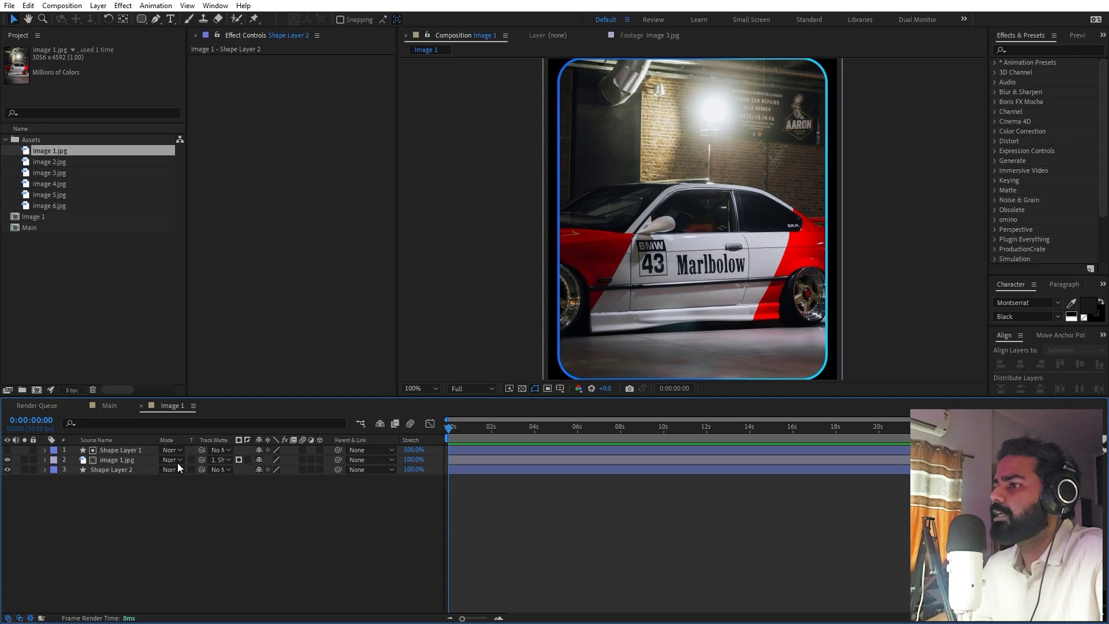
# Duplicate the Image 1 comp into Image 2 through Image 6.
pyautogui.click(136, 472)
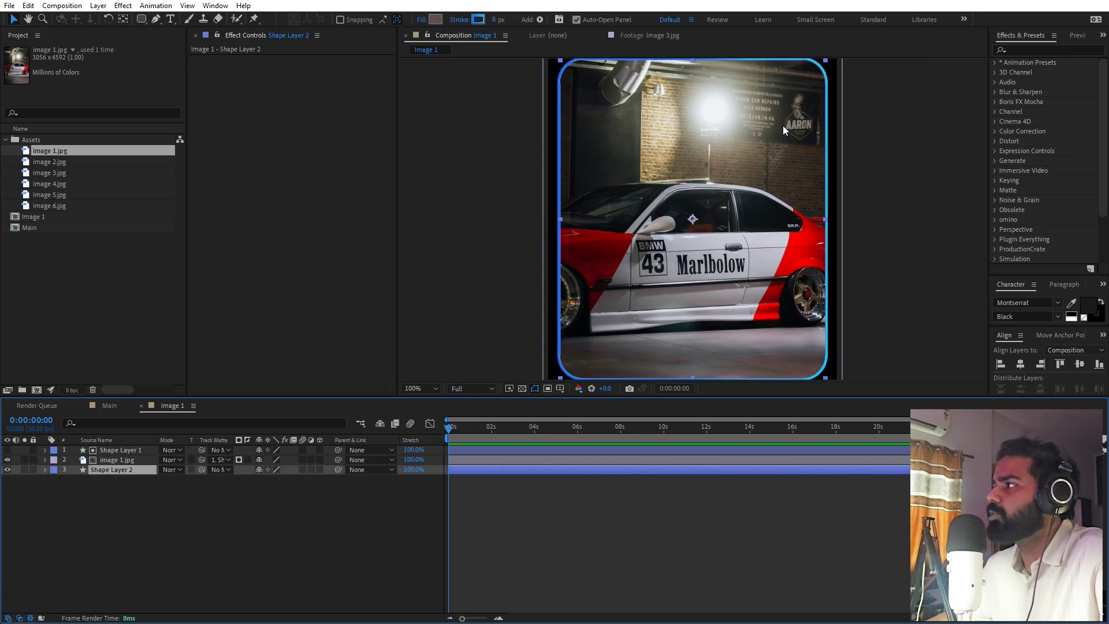
pyautogui.press(',')
pyautogui.click(604, 183)
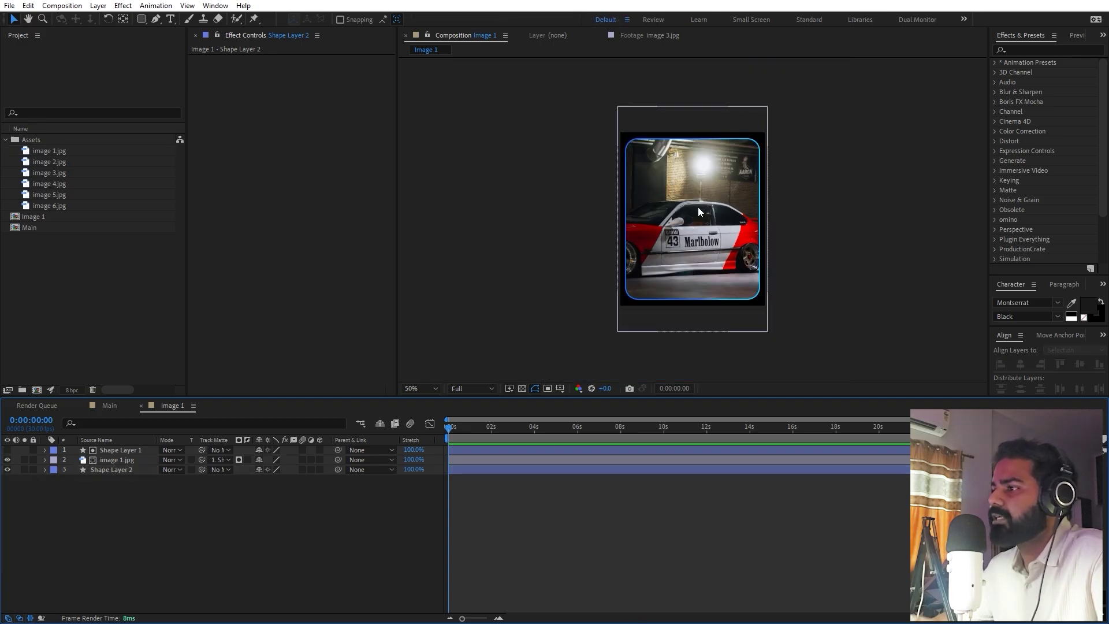
pyautogui.click(110, 272)
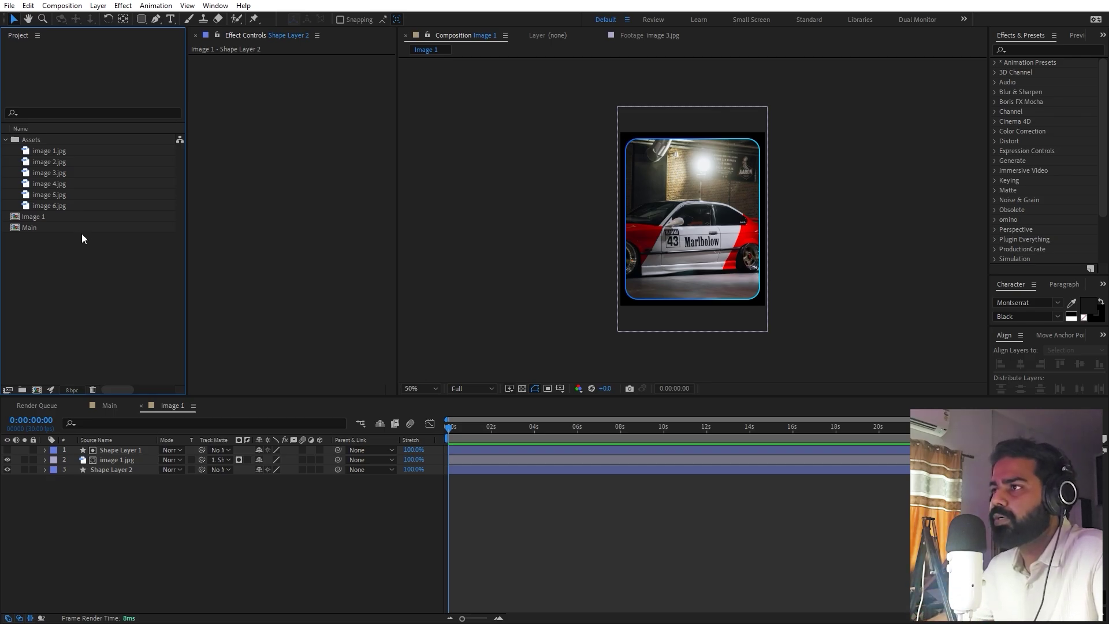
pyautogui.click(45, 217)
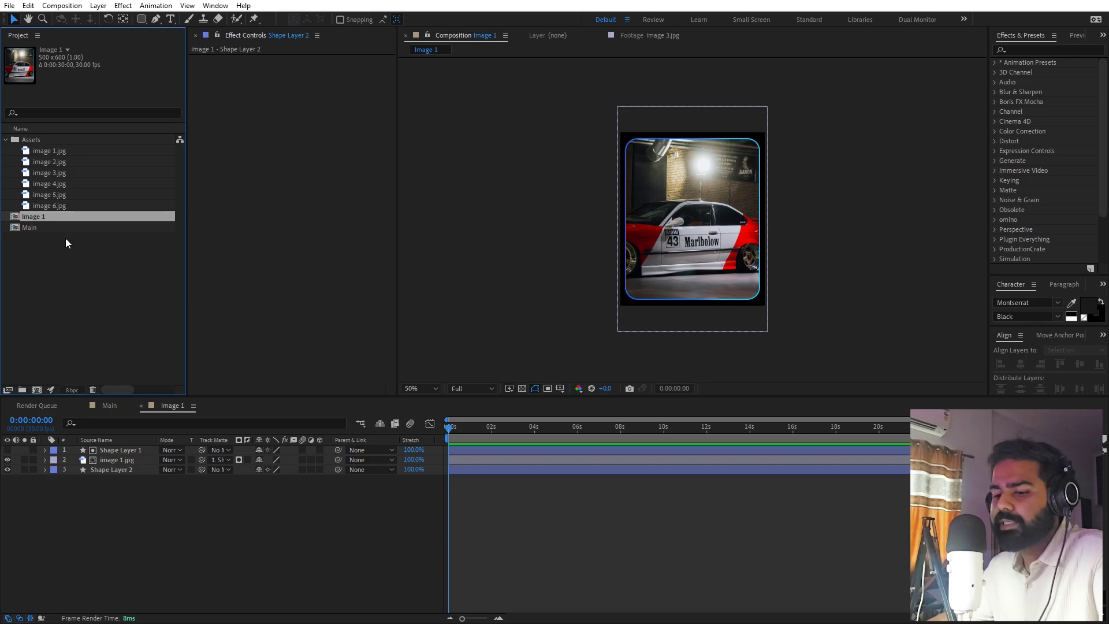
pyautogui.hotkey('ctrl', 'd')
pyautogui.hotkey('ctrl', 'd')
pyautogui.hotkey('ctrl', 'd')
pyautogui.hotkey('ctrl', 'd')
pyautogui.hotkey('ctrl', 'd')
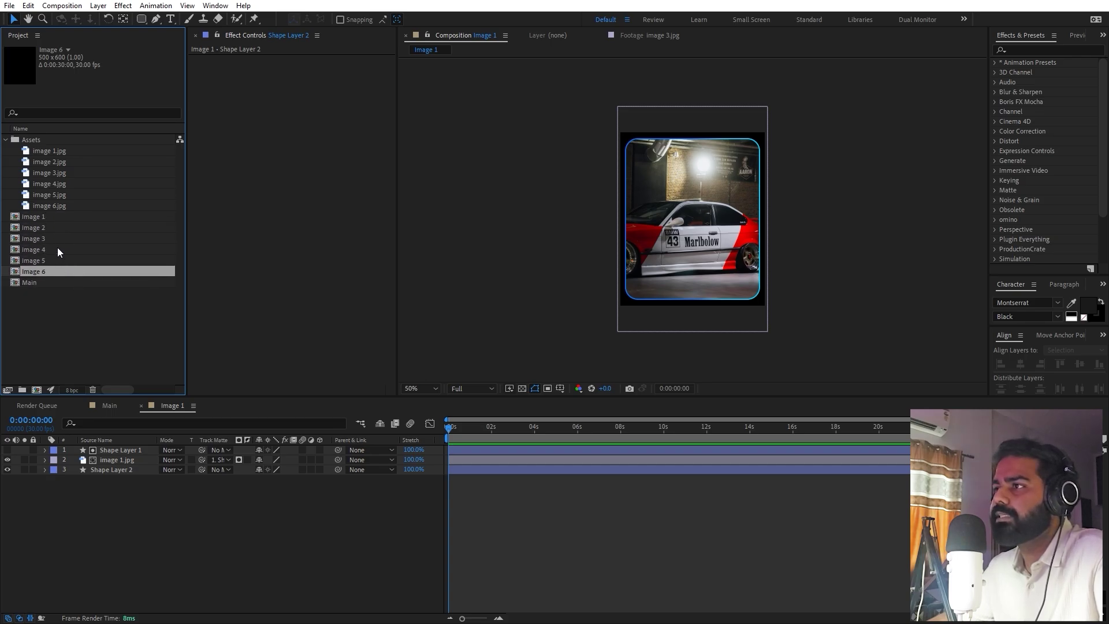
pyautogui.click(40, 228)
# In Image 2, replace the photo with image 2.jpg and scale it to 25.2%.
pyautogui.doubleClick(40, 230)
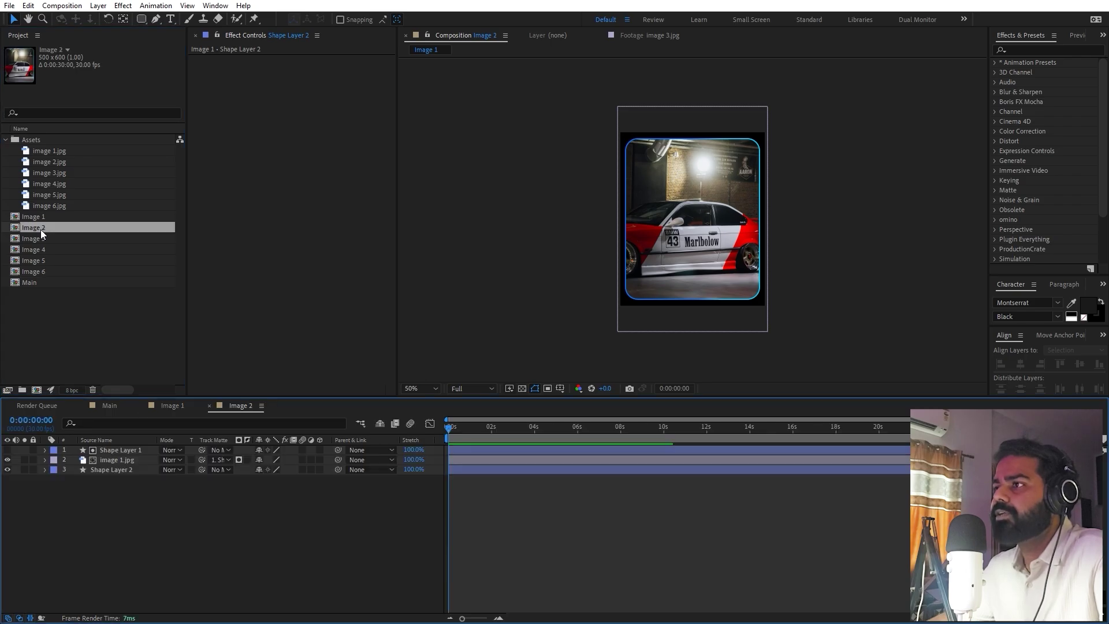
pyautogui.click(122, 461)
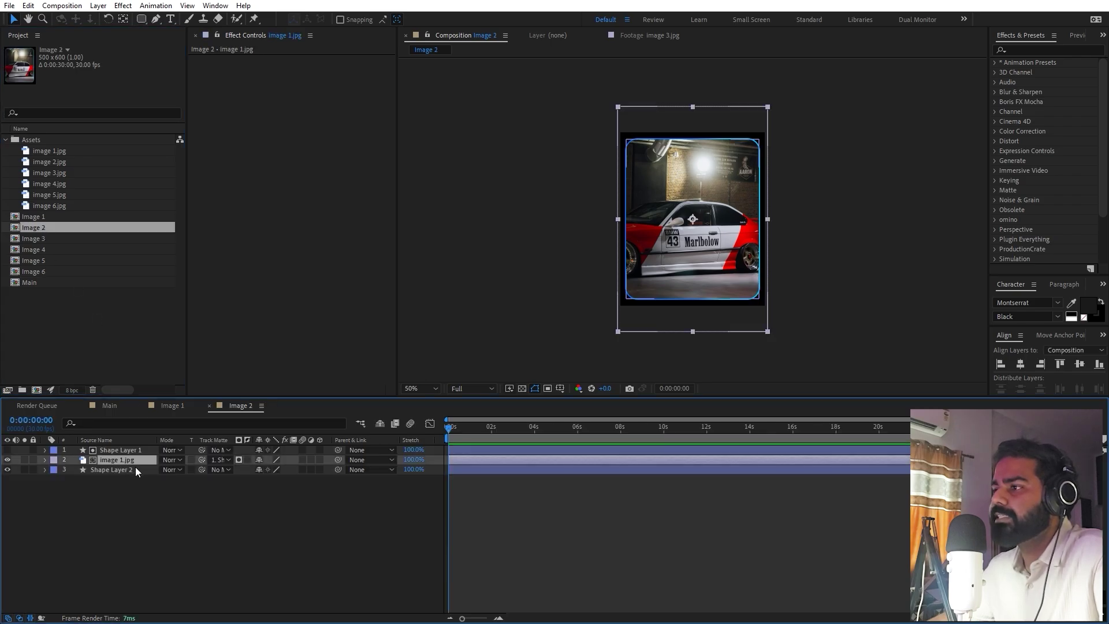
pyautogui.click(60, 163)
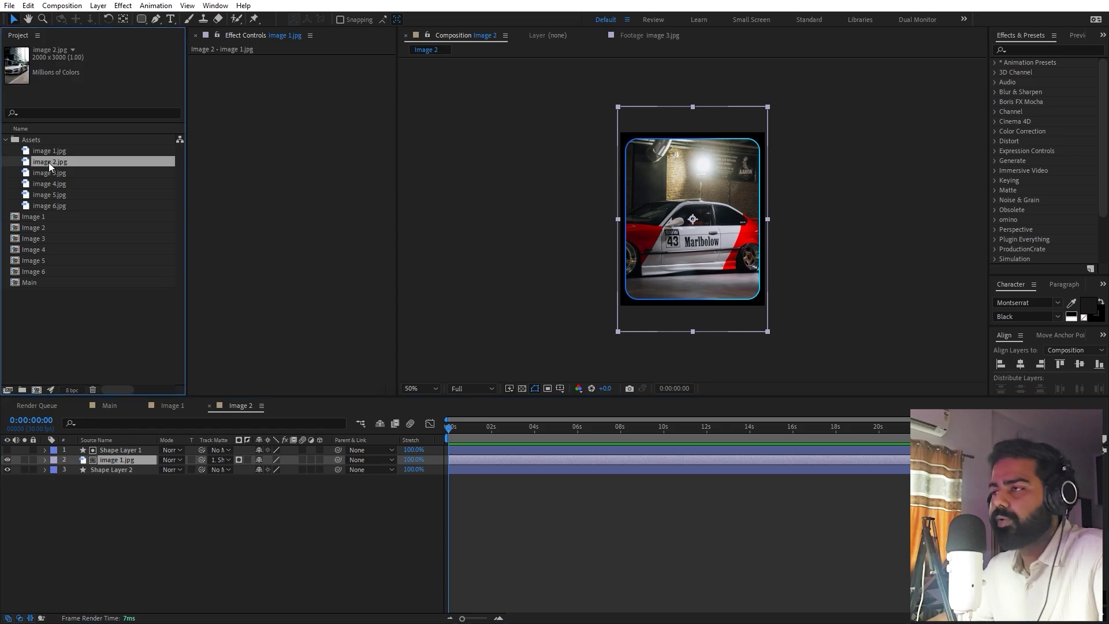
pyautogui.moveTo(50, 166); pyautogui.dragTo(111, 465)
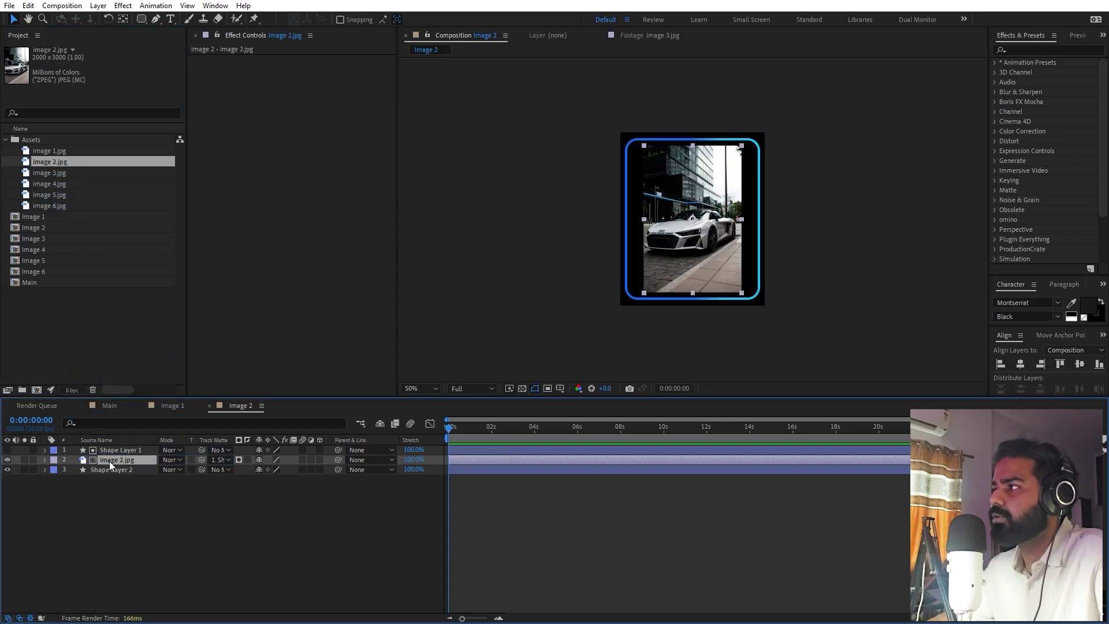
pyautogui.press('s')
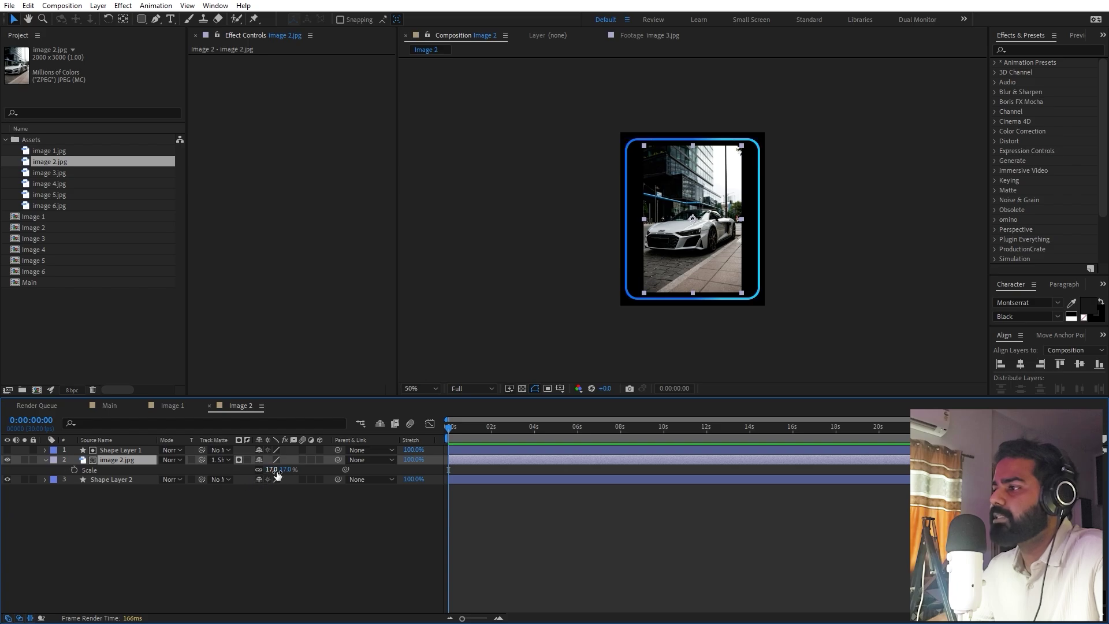
pyautogui.moveTo(276, 473); pyautogui.dragTo(332, 480)
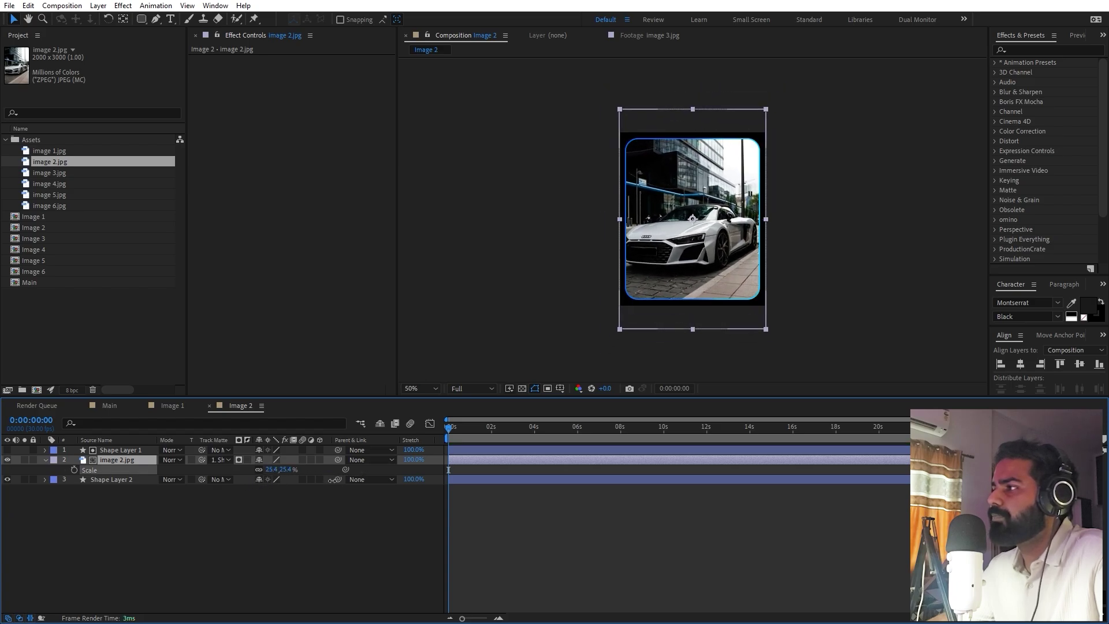
# In Image 3, swap in image 3.jpg at 12.6% scale and move it up slightly.
pyautogui.doubleClick(38, 236)
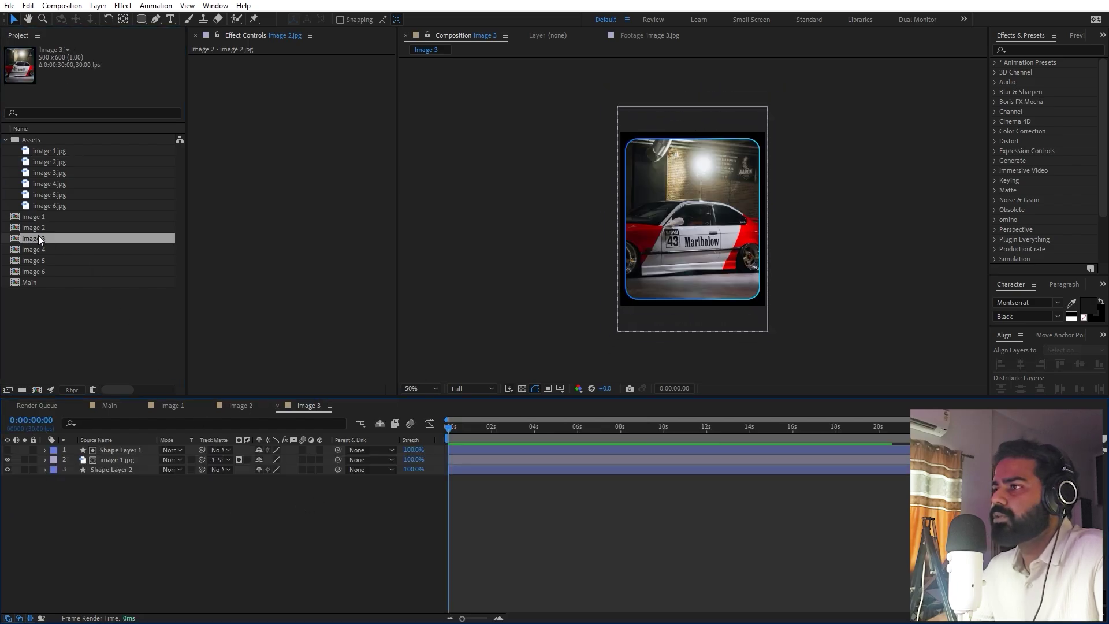
pyautogui.click(47, 173)
pyautogui.moveTo(47, 172); pyautogui.dragTo(117, 460)
pyautogui.press('s')
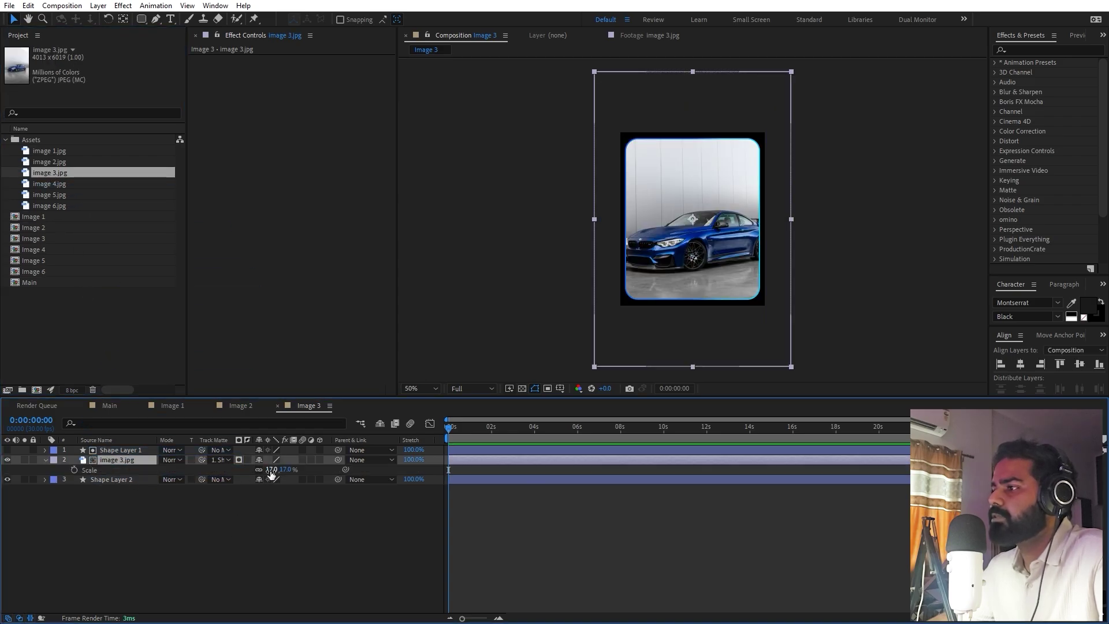
pyautogui.moveTo(271, 474); pyautogui.dragTo(246, 473)
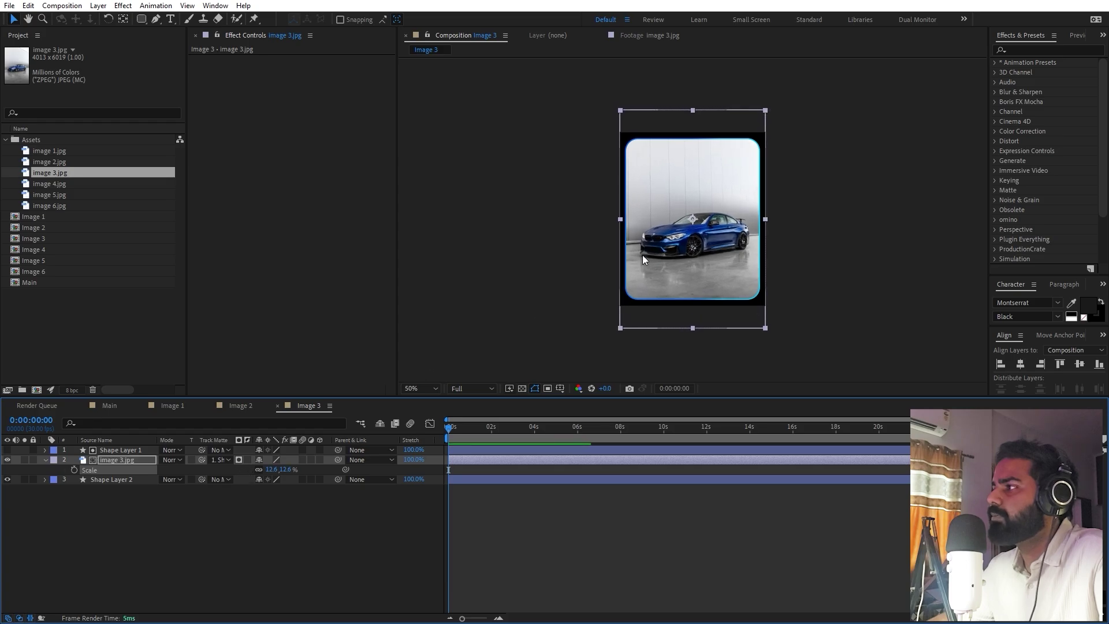
pyautogui.moveTo(643, 260); pyautogui.dragTo(643, 245)
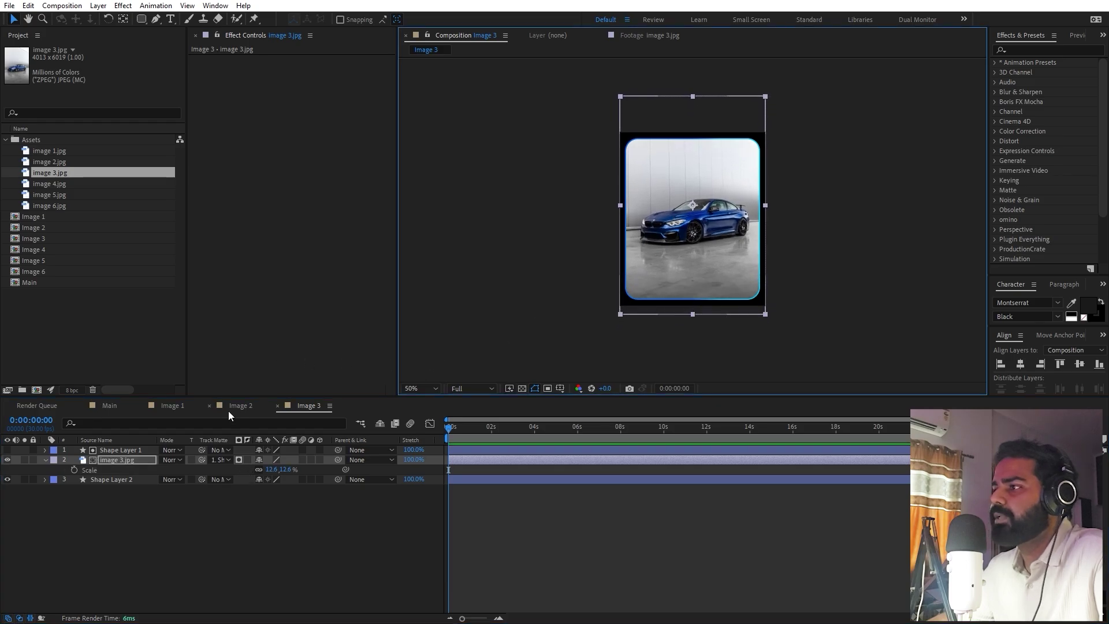
# Open Image 4 and select its photo layer and the image 4.jpg footage.
pyautogui.doubleClick(46, 250)
pyautogui.click(123, 460)
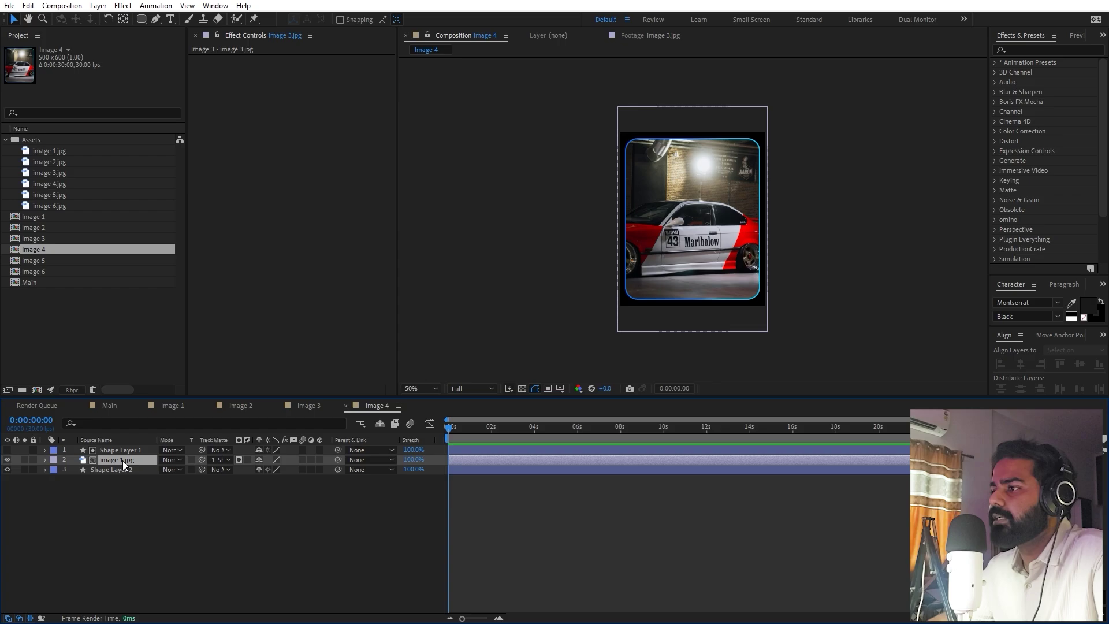
pyautogui.click(57, 185)
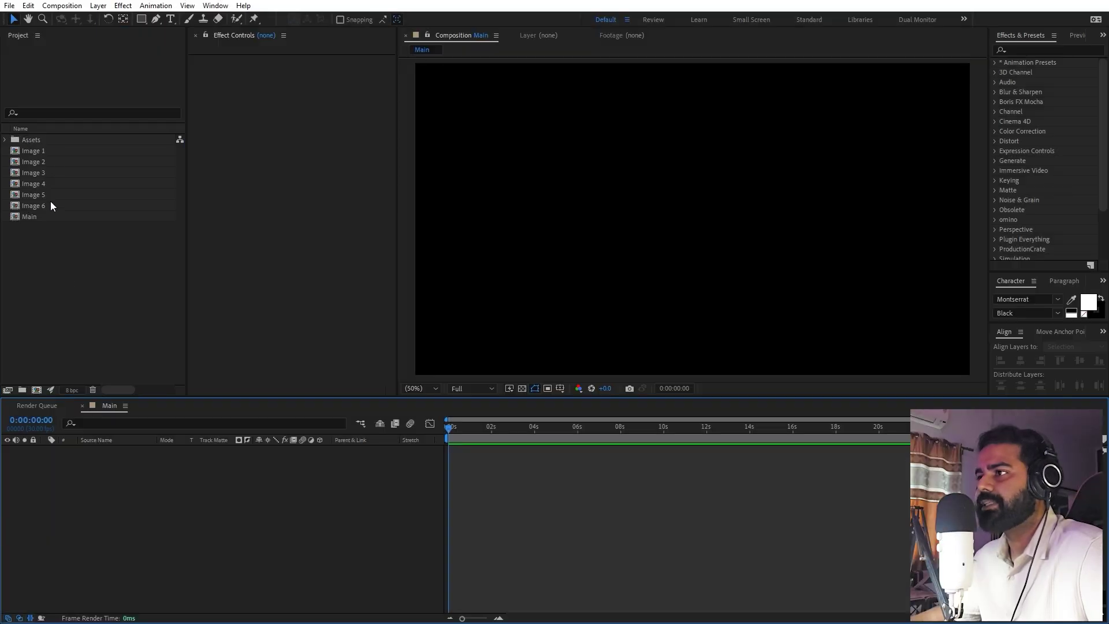
# Add the Image 1 composition as a layer in Main.
pyautogui.click(67, 262)
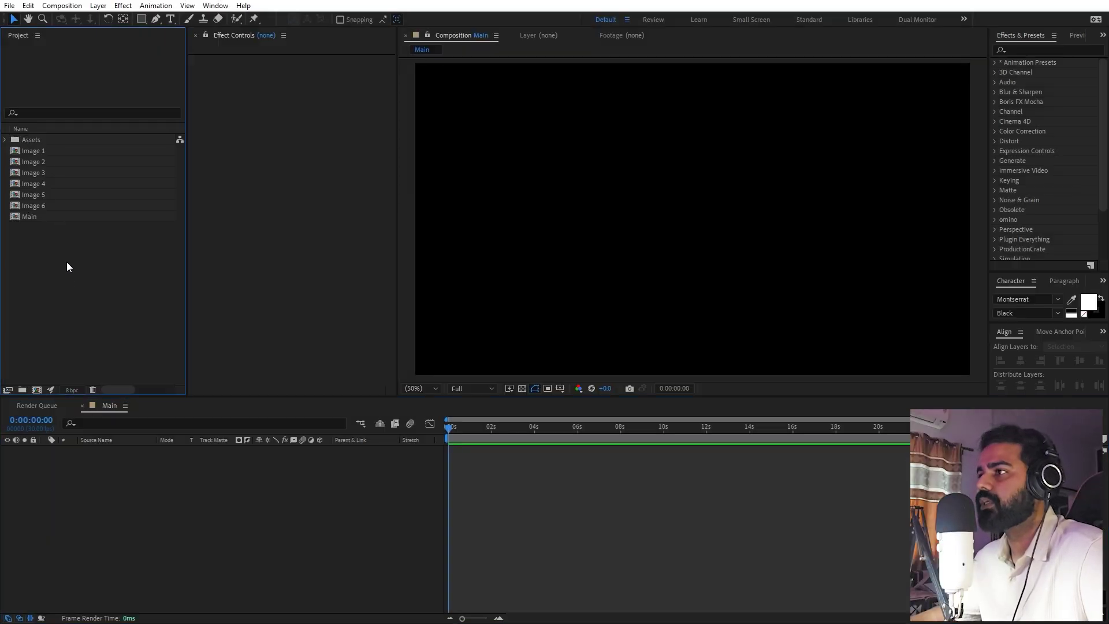
pyautogui.click(42, 151)
pyautogui.moveTo(35, 154); pyautogui.dragTo(151, 473)
pyautogui.click(498, 491)
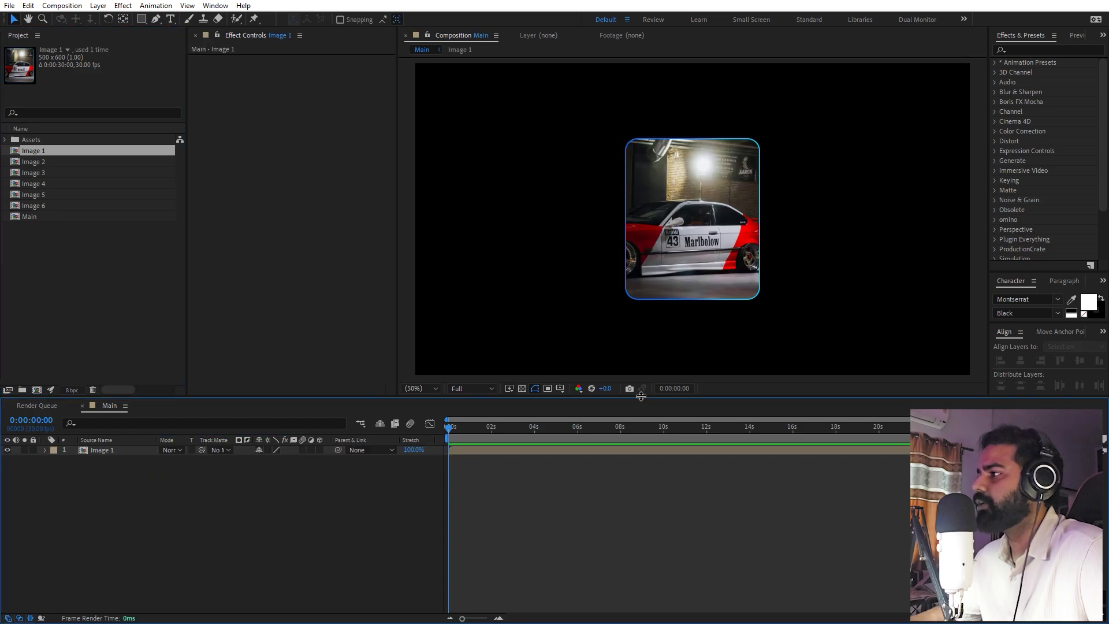
# Add a null object layer named controller.
pyautogui.rightClick(155, 537)
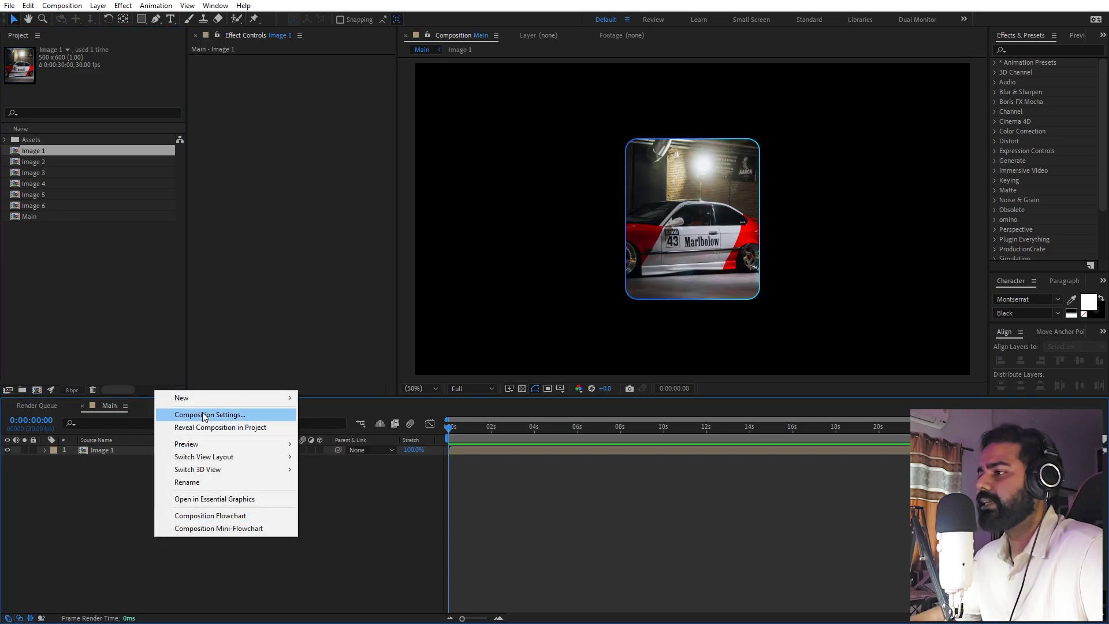
pyautogui.moveTo(203, 401)
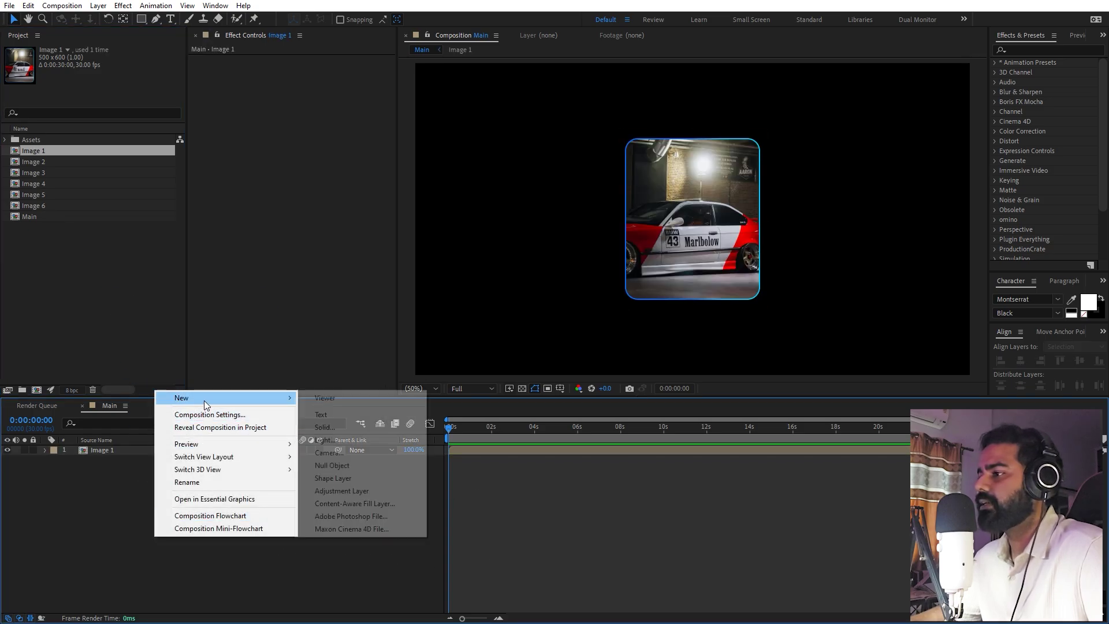
pyautogui.click(348, 465)
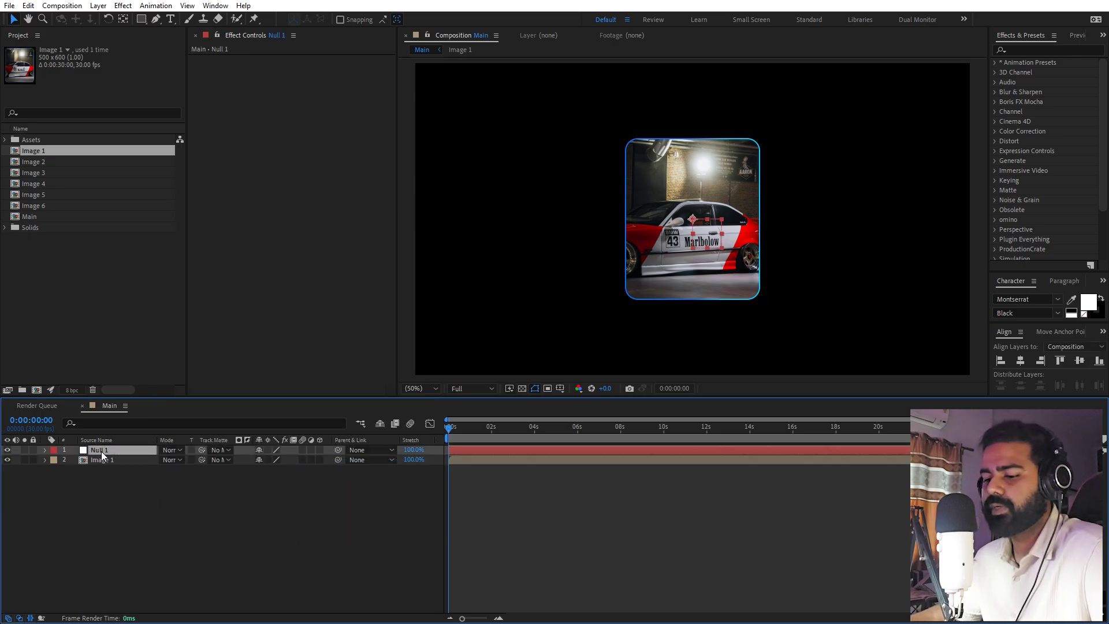
pyautogui.press('Return')
pyautogui.write('controller')
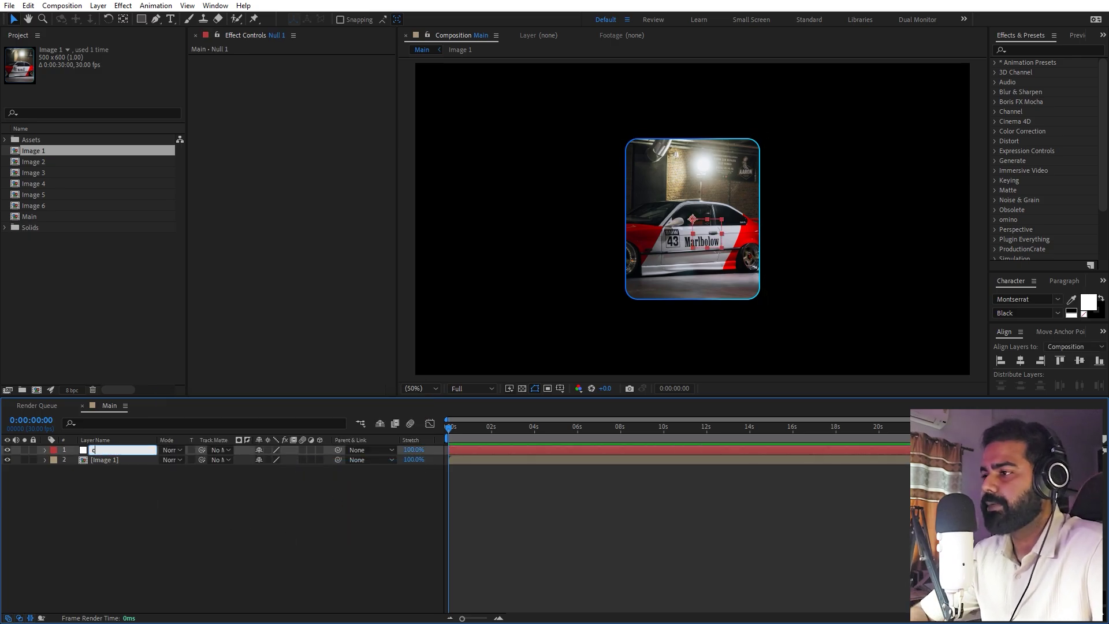
pyautogui.press('Return')
pyautogui.click(136, 528)
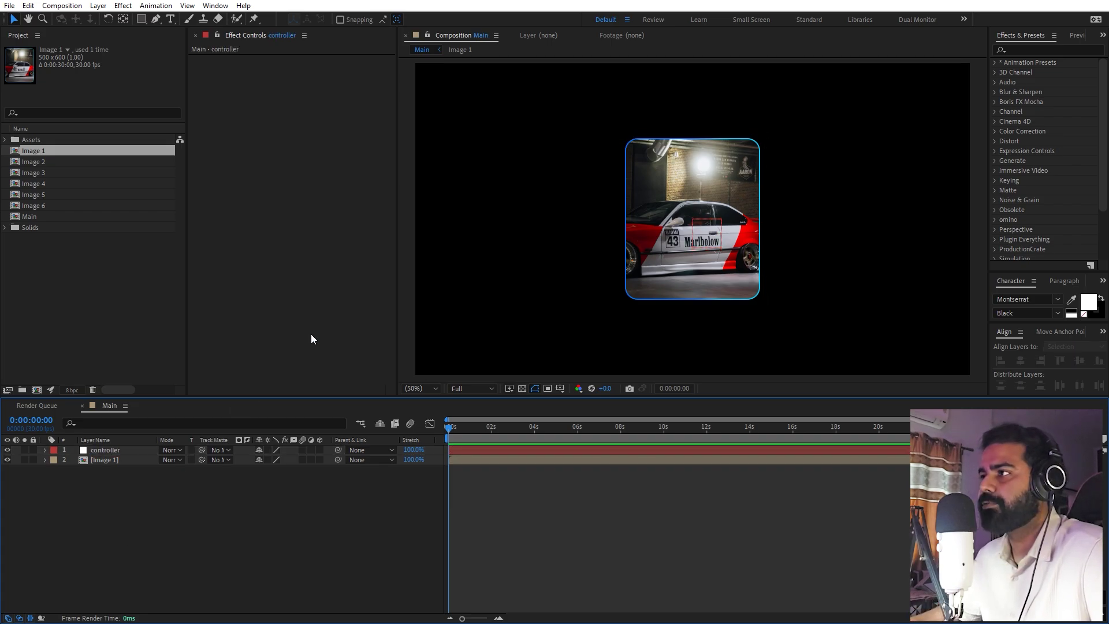
# Apply a Slider Control to the controller layer and rename it index.
pyautogui.click(1048, 49)
pyautogui.write('slid')
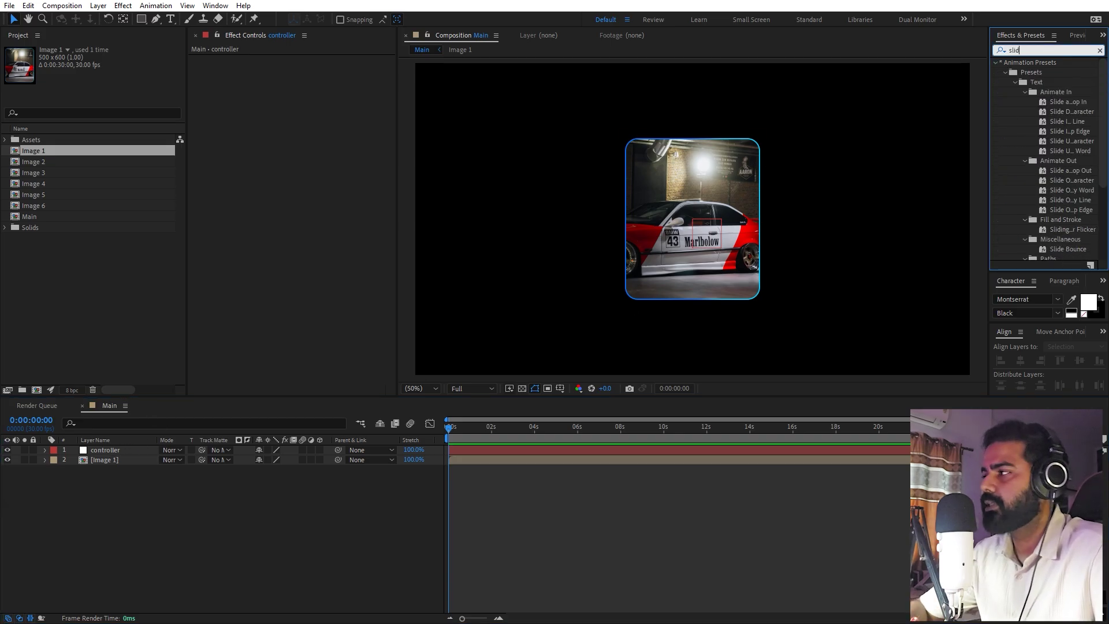
pyautogui.write('er')
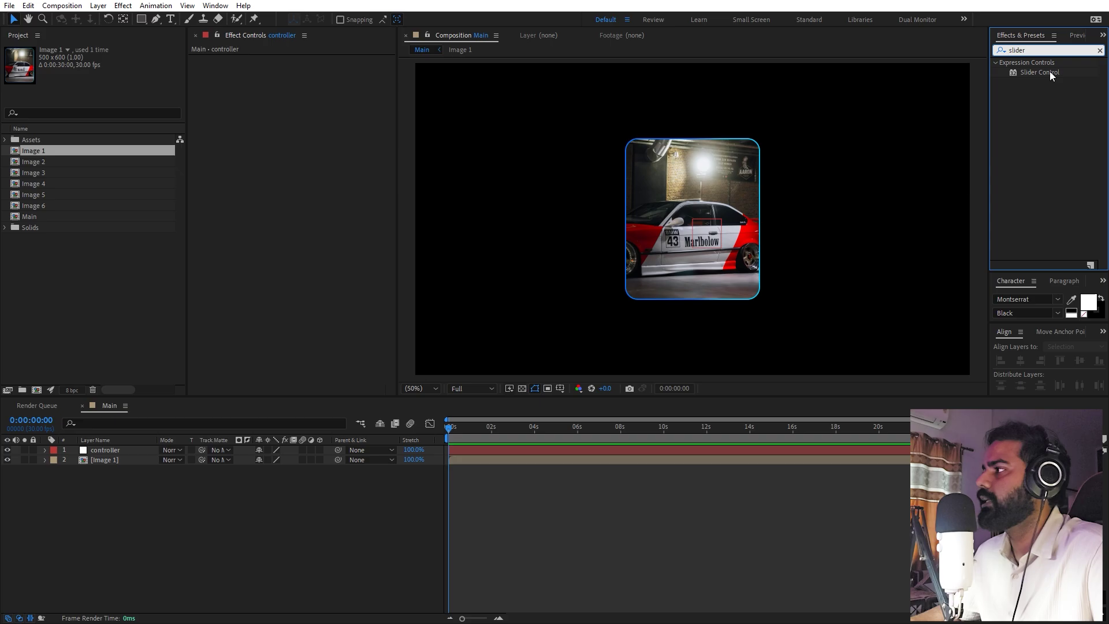
pyautogui.moveTo(1050, 75); pyautogui.dragTo(298, 181)
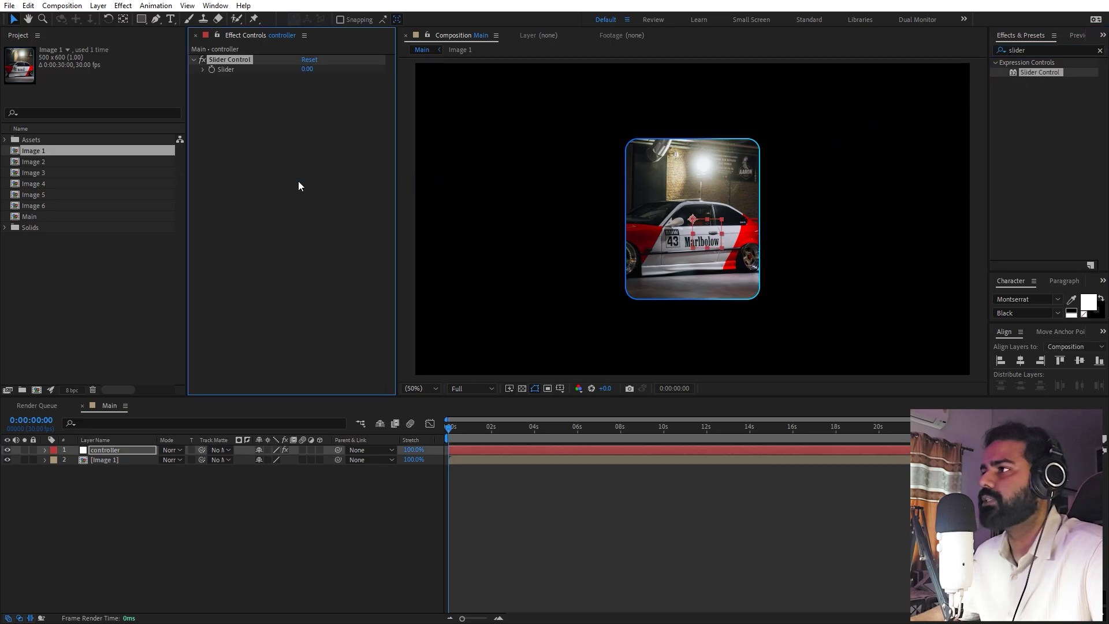
pyautogui.click(230, 62)
pyautogui.press('Return')
pyautogui.write('index')
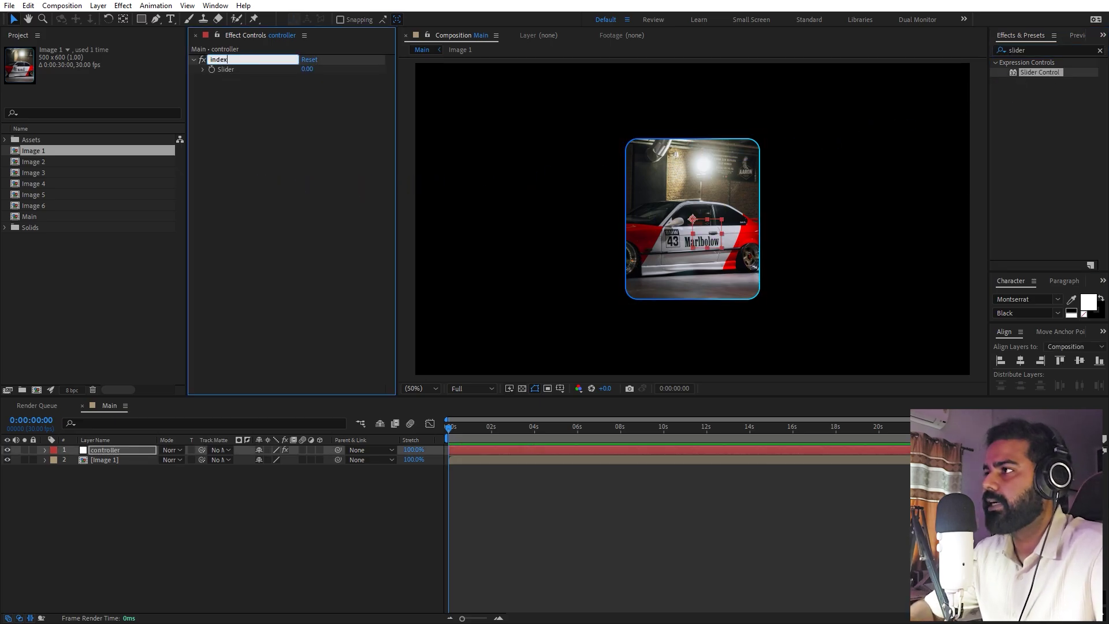
pyautogui.press('Return')
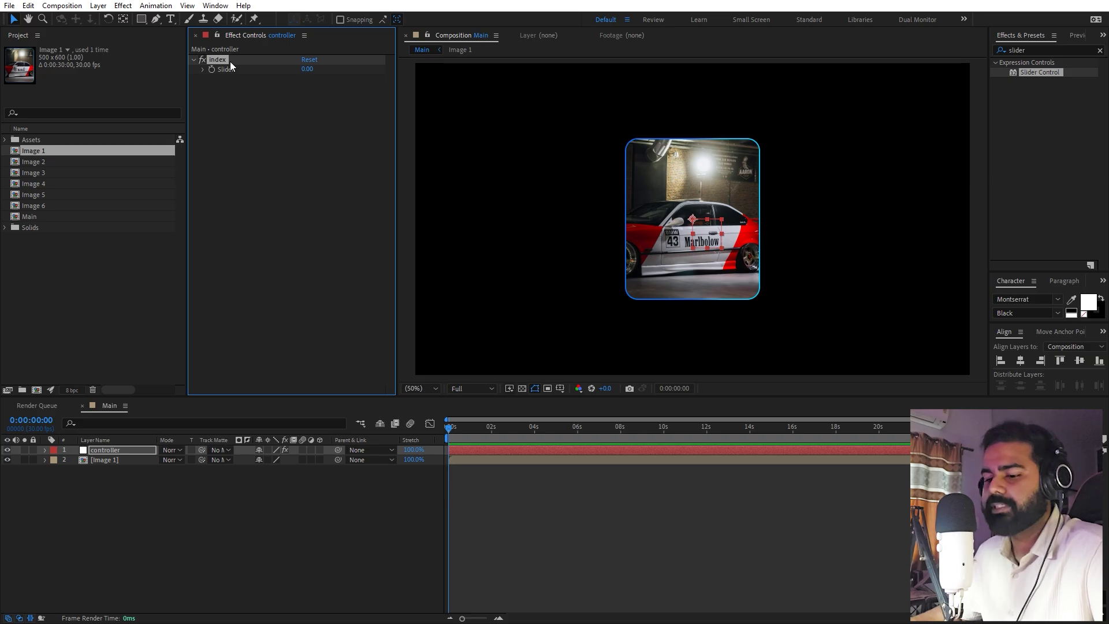
# Duplicate the slider three times, naming the copies spacing, minScale and maxScale.
pyautogui.hotkey('ctrl', 'd')
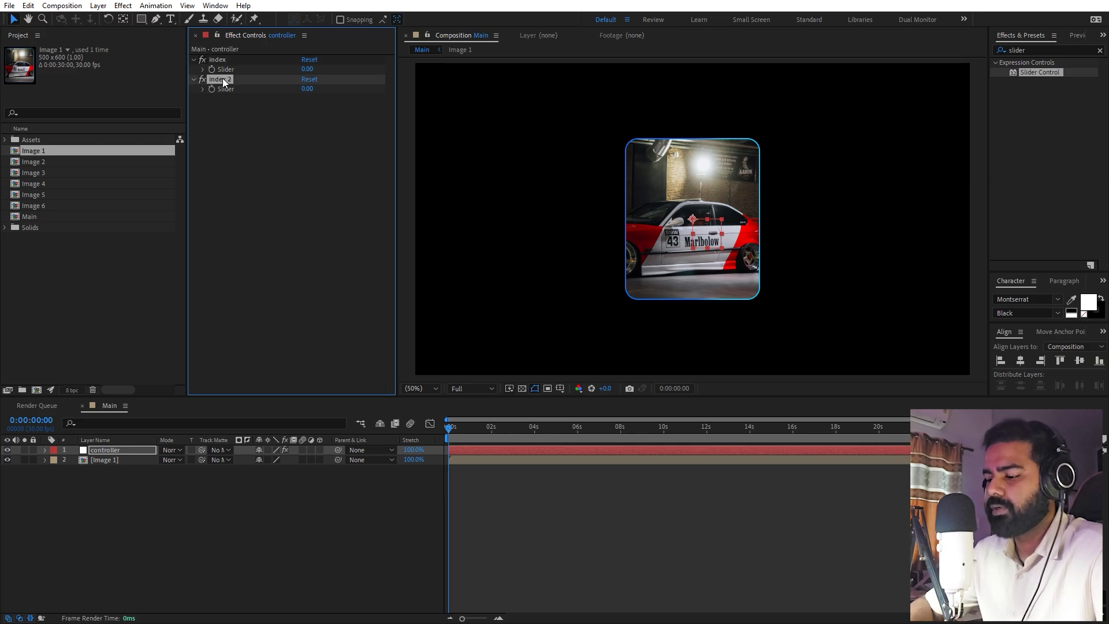
pyautogui.press('Return')
pyautogui.write('spacing')
pyautogui.press('Return')
pyautogui.click(233, 79)
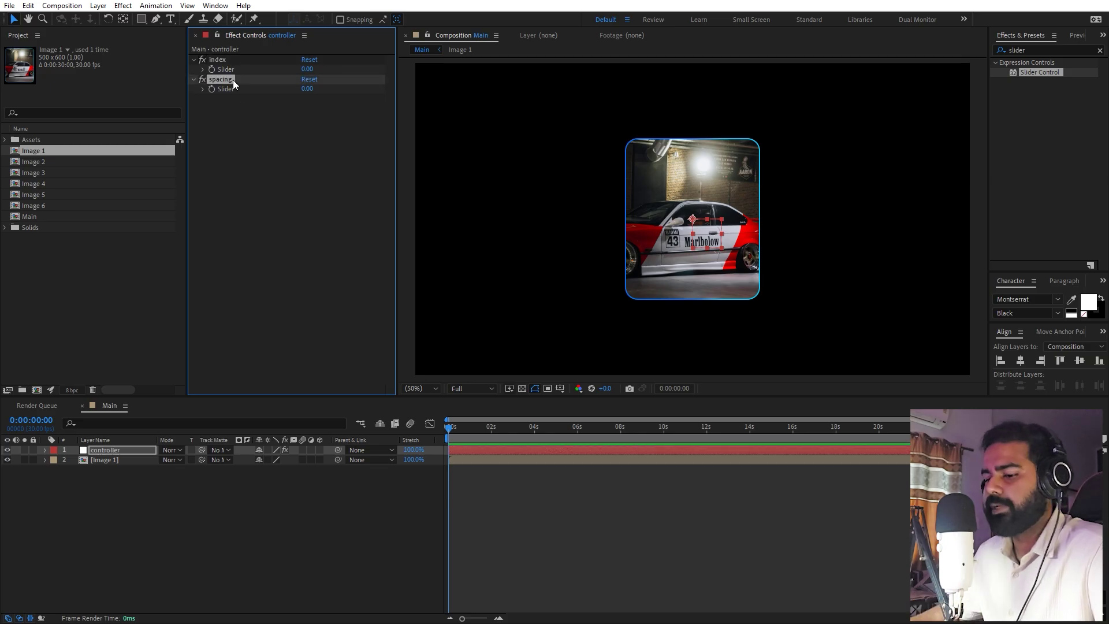
pyautogui.hotkey('ctrl', 'd')
pyautogui.hotkey('ctrl', 'd')
pyautogui.click(232, 99)
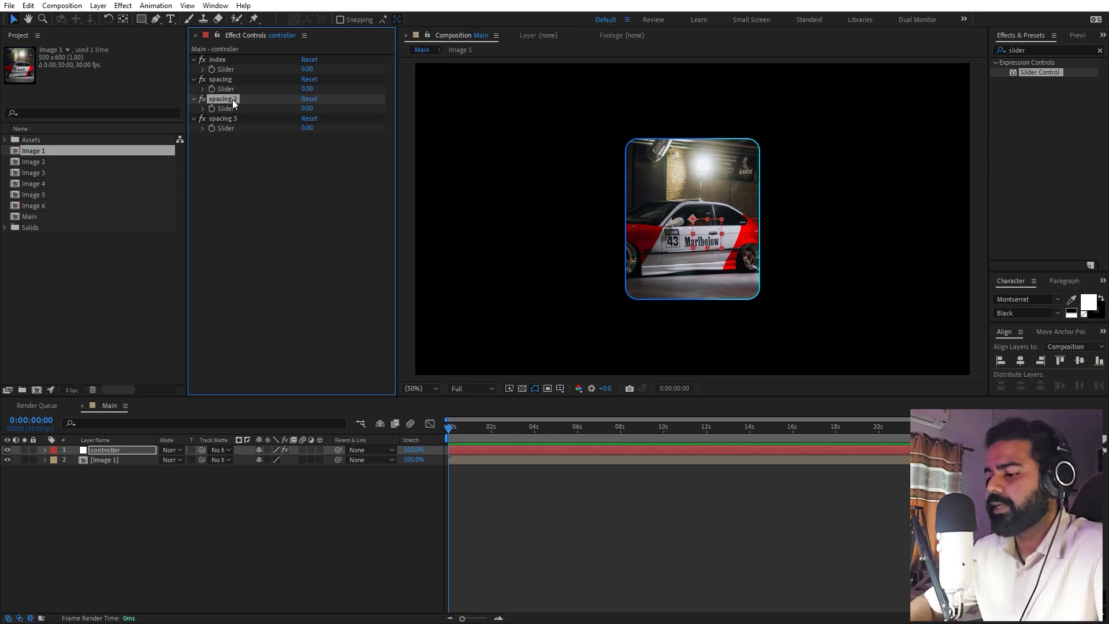
pyautogui.press('Return')
pyautogui.write('minScale')
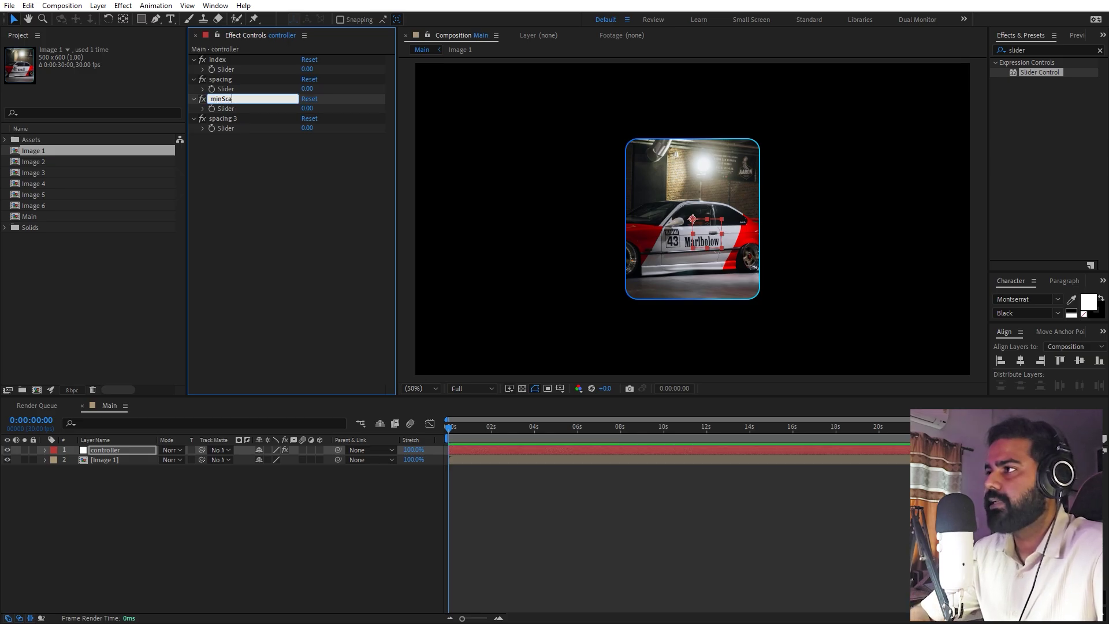
pyautogui.click(227, 121)
pyautogui.press('Return')
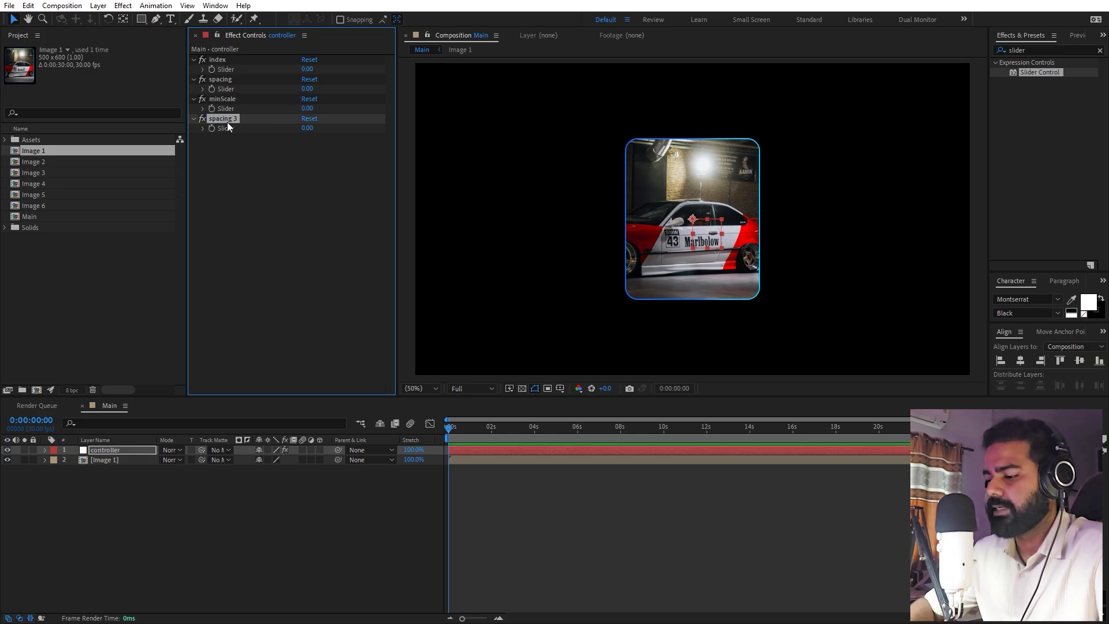
pyautogui.write('maxScale')
pyautogui.press('Return')
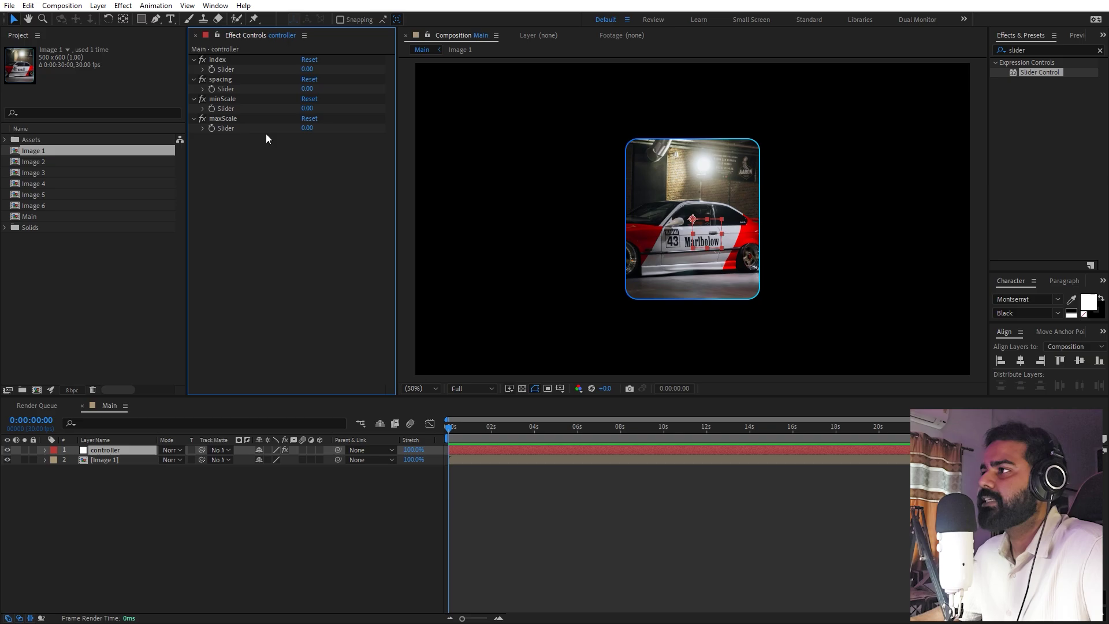
# Copy all the expression code from expressions.txt in Notepad.
pyautogui.hotkey('alt', 'Tab')
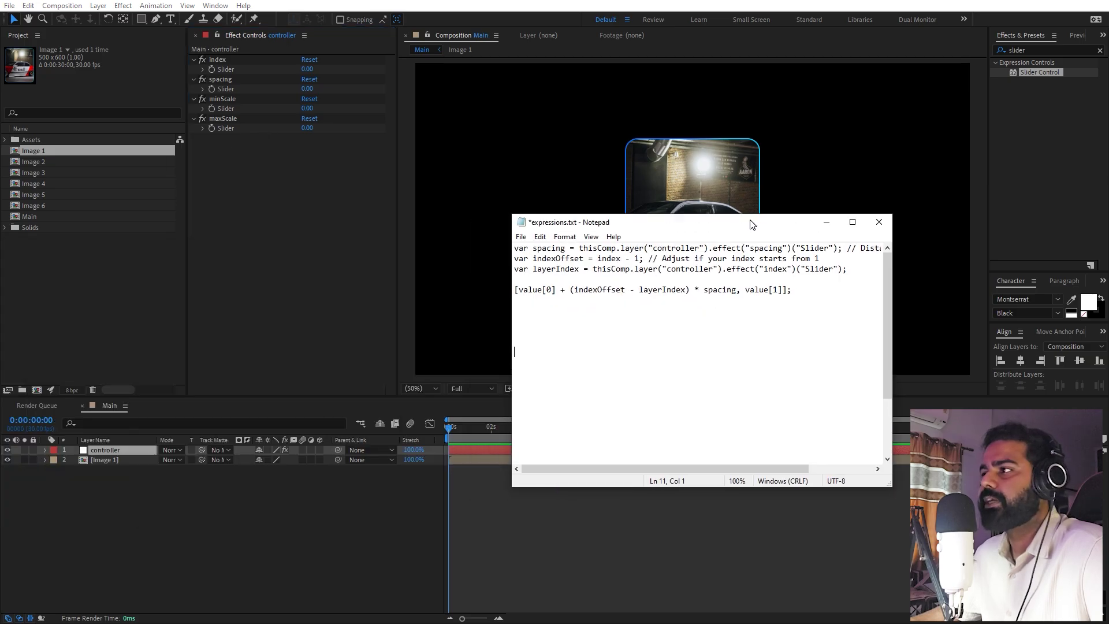
pyautogui.moveTo(748, 213); pyautogui.dragTo(862, 126)
pyautogui.hotkey('ctrl', 'a')
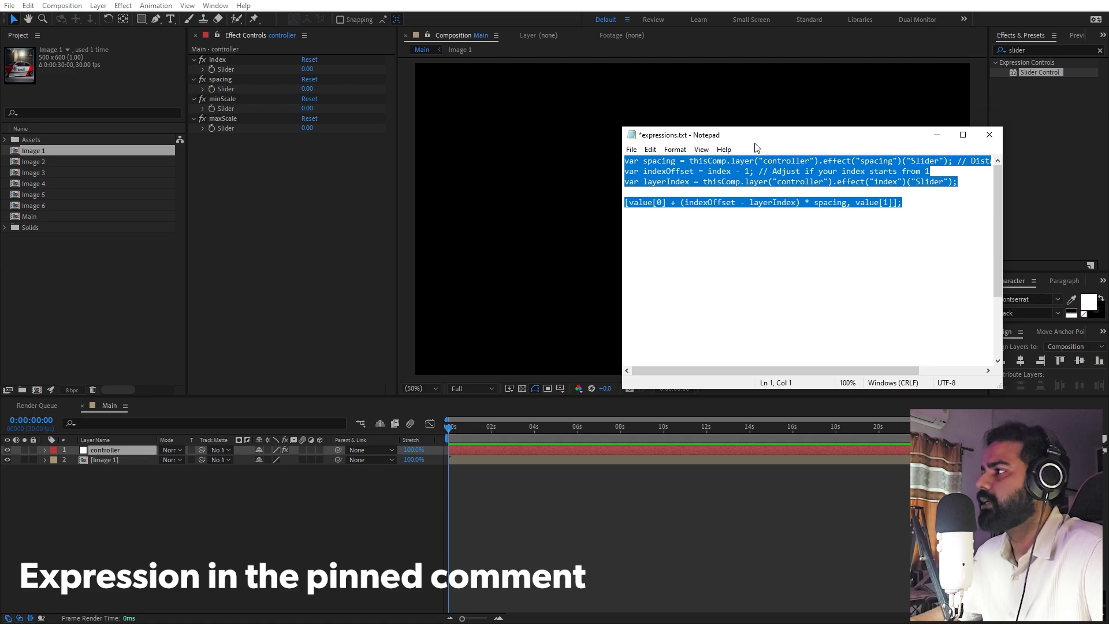
pyautogui.hotkey('alt', 'Tab')
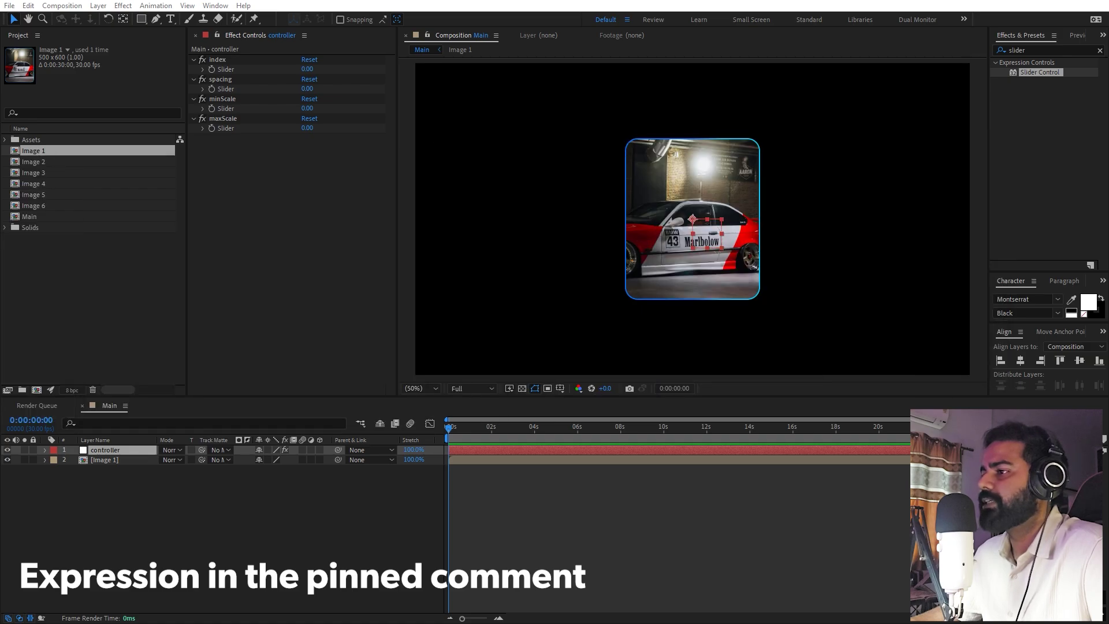
# Paste it as Image 1's Position expression, offsetting by the controller's spacing and index.
pyautogui.click(106, 459)
pyautogui.press('p')
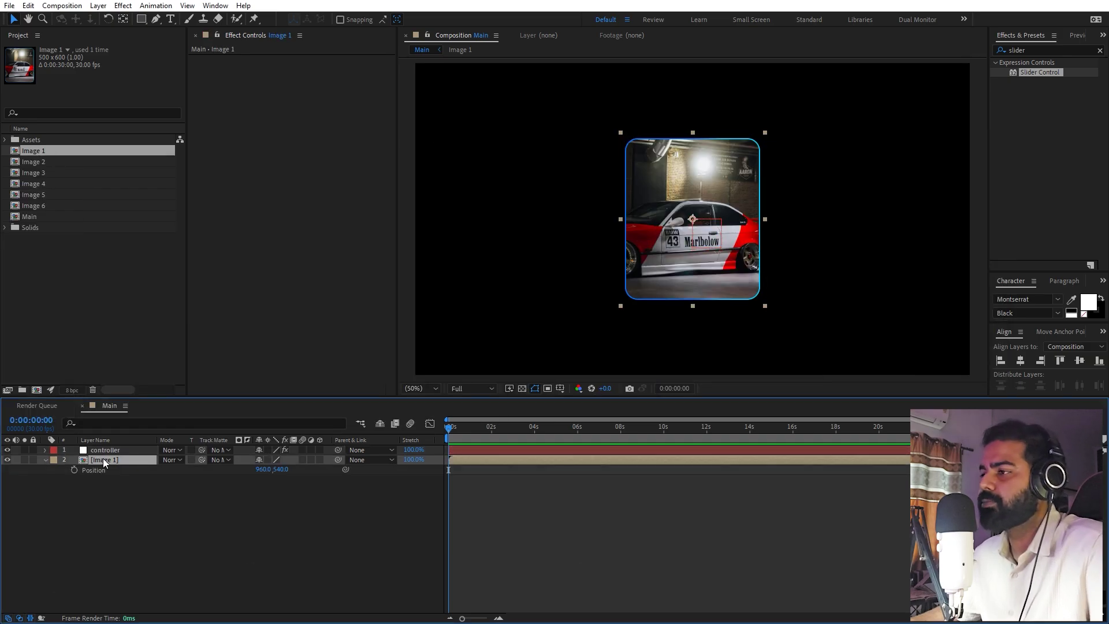
pyautogui.keyDown('alt'); pyautogui.click(74, 470); pyautogui.keyUp('alt')
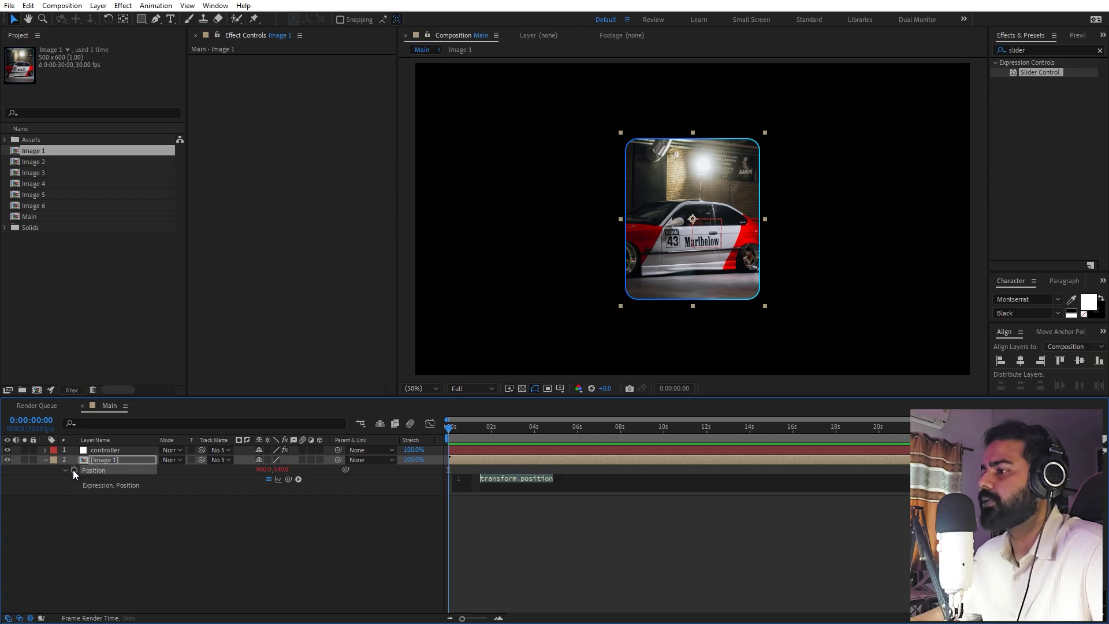
pyautogui.hotkey('ctrl', 'v')
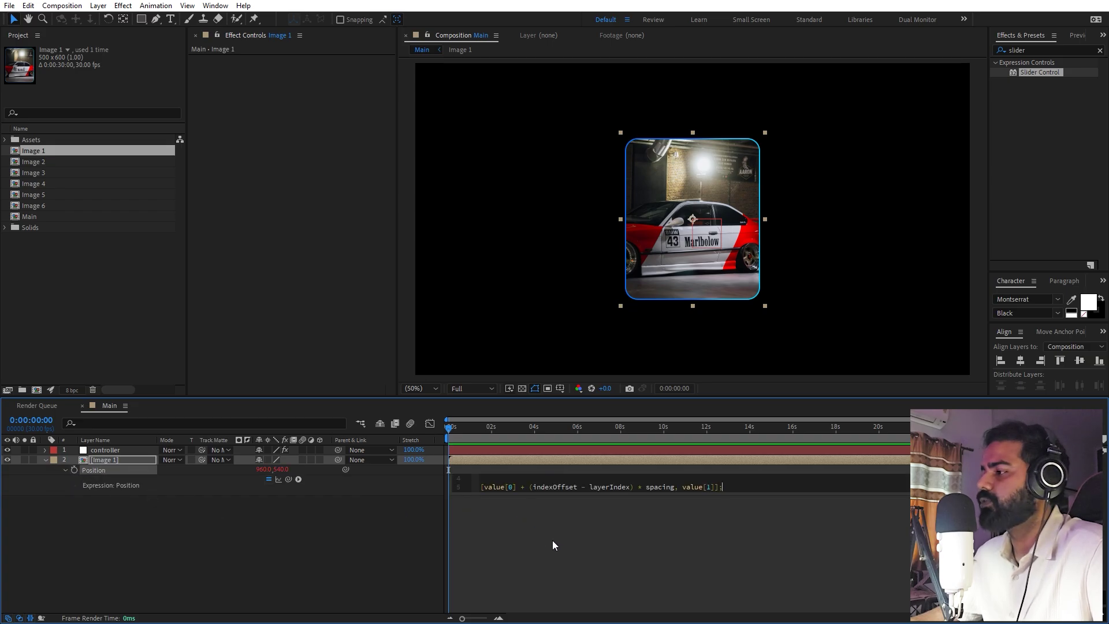
pyautogui.click(567, 547)
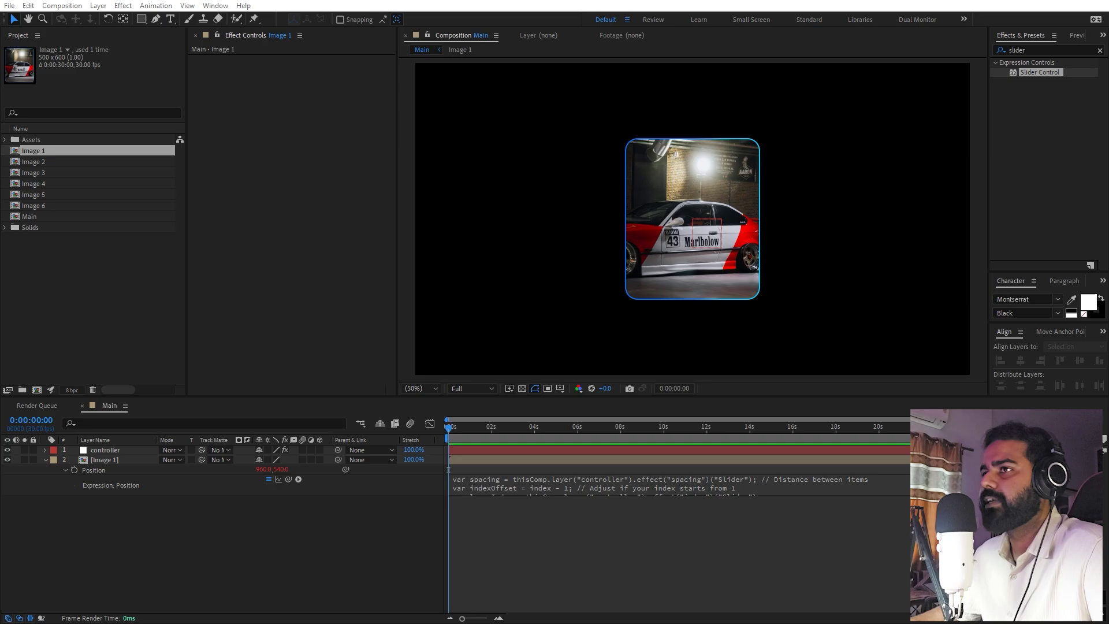
pyautogui.click(108, 460)
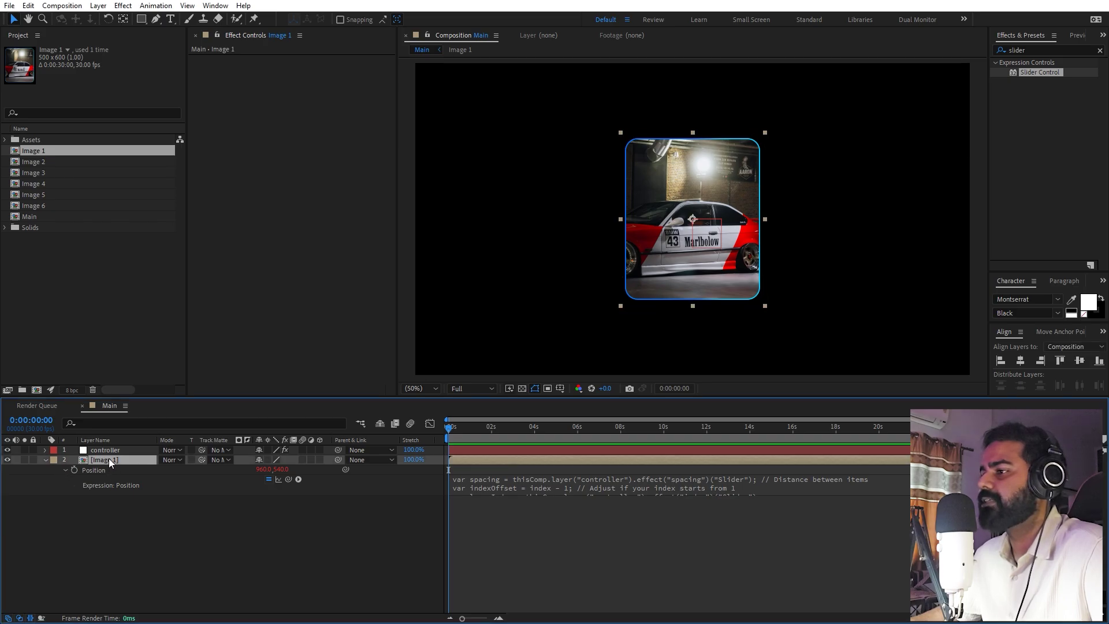
# Paste the Notepad scale code into Image 1's Scale expression, reading index, maxScale and minScale.
pyautogui.press('s')
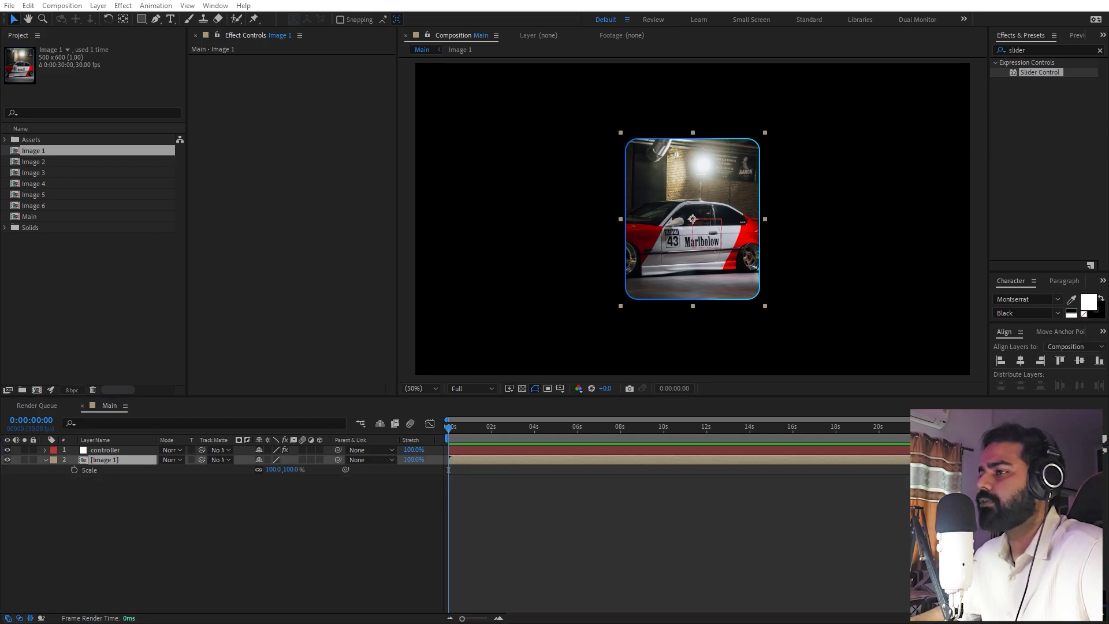
pyautogui.hotkey('alt', 'Tab')
pyautogui.moveTo(112, 154); pyautogui.dragTo(442, 123)
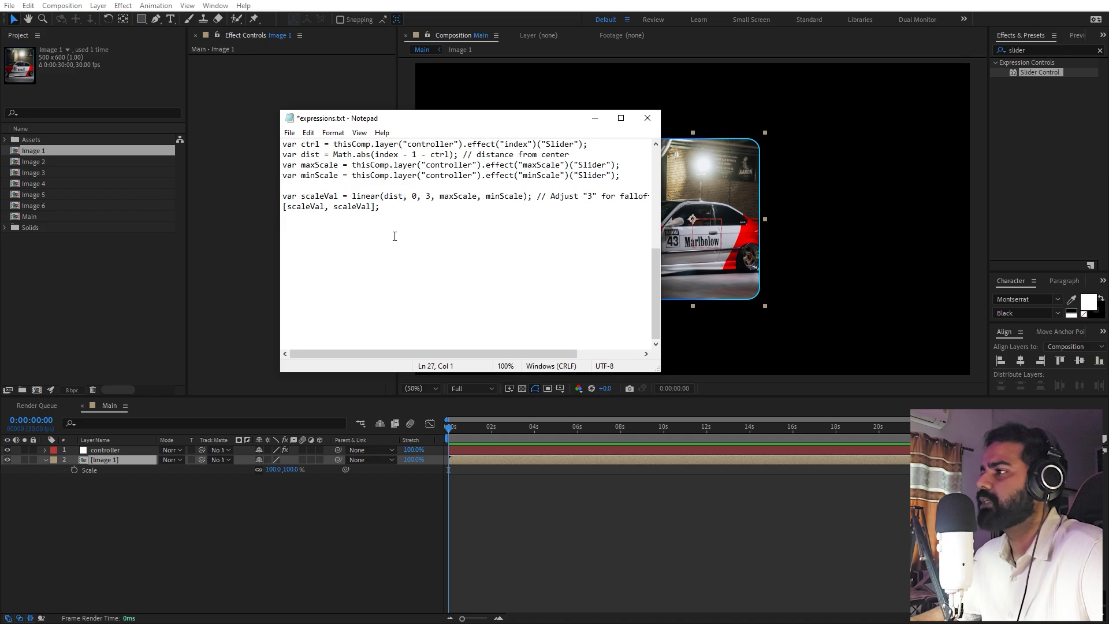
pyautogui.moveTo(394, 236); pyautogui.dragTo(285, 145)
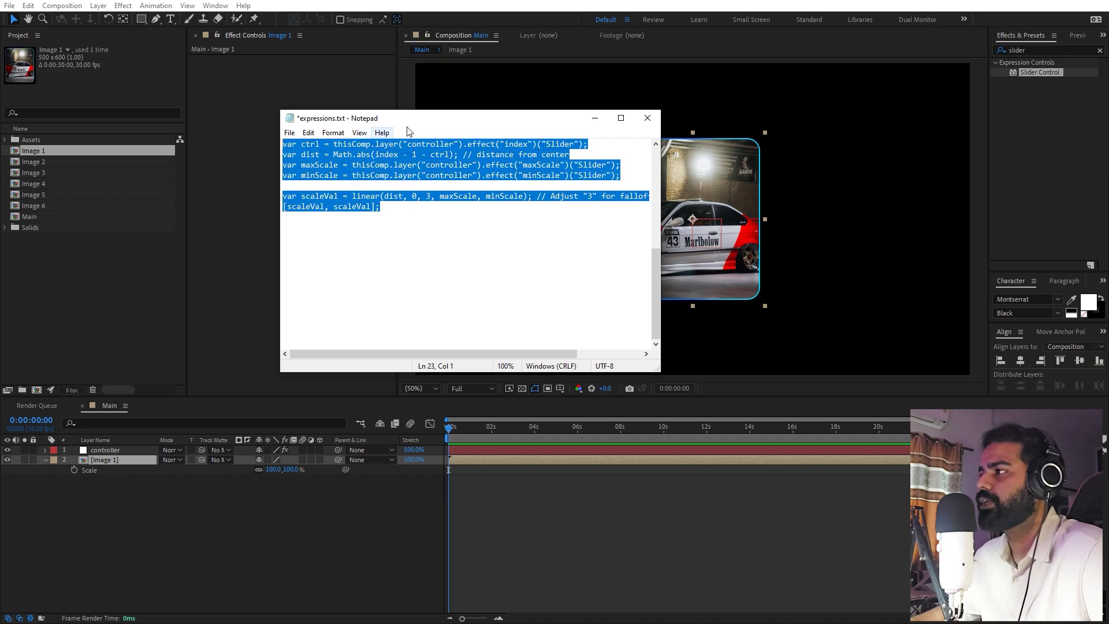
pyautogui.moveTo(458, 119); pyautogui.dragTo(0, 179)
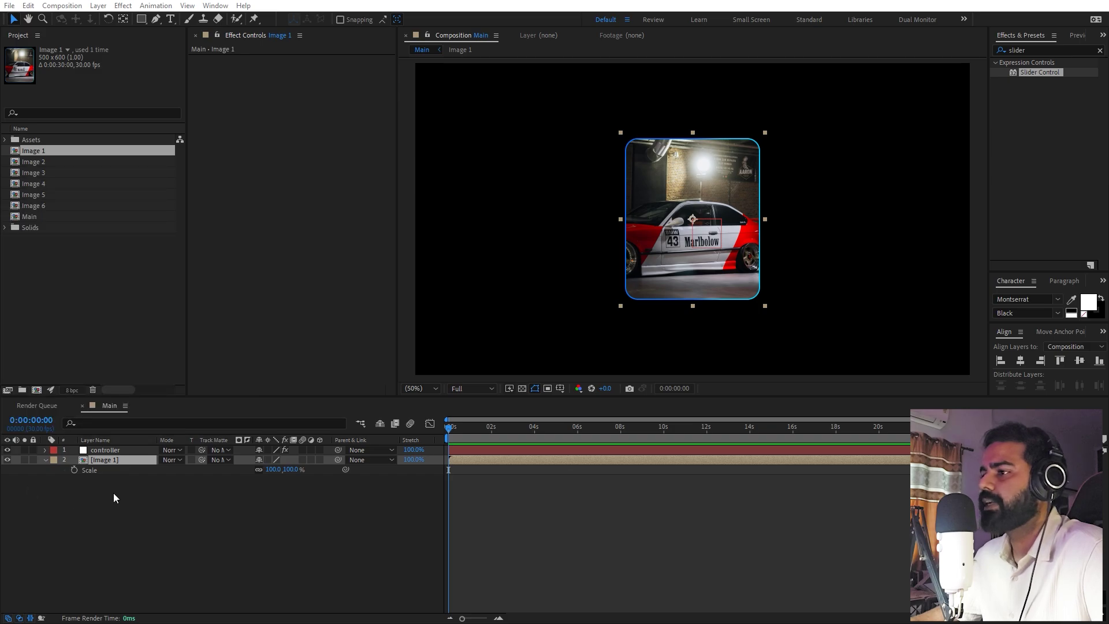
pyautogui.click(112, 460)
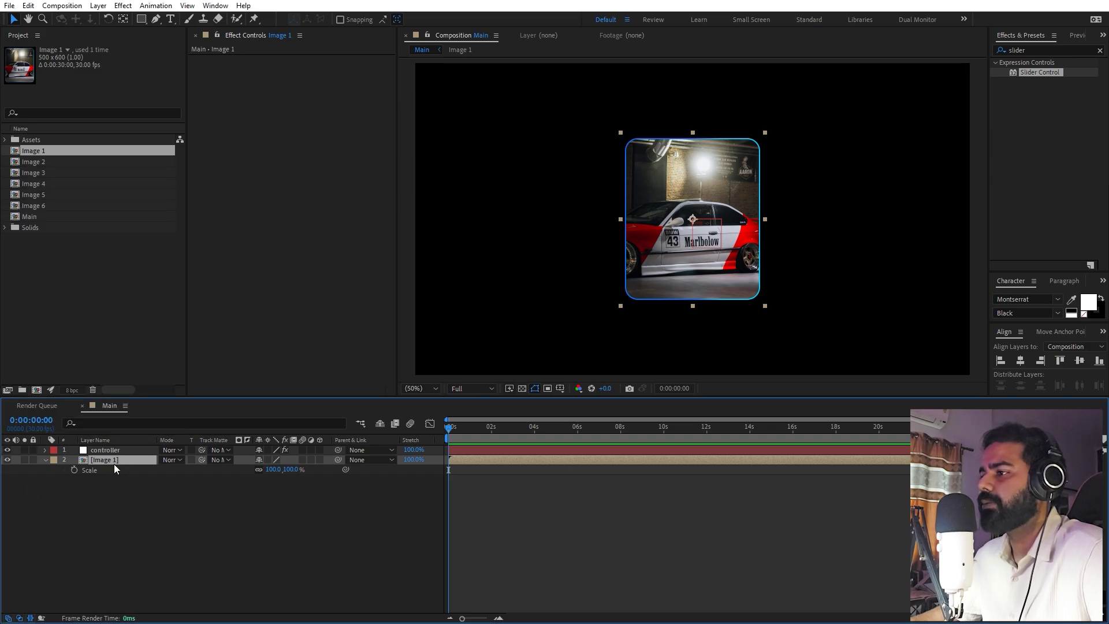
pyautogui.keyDown('alt'); pyautogui.click(74, 470); pyautogui.keyUp('alt')
pyautogui.hotkey('ctrl', 'v')
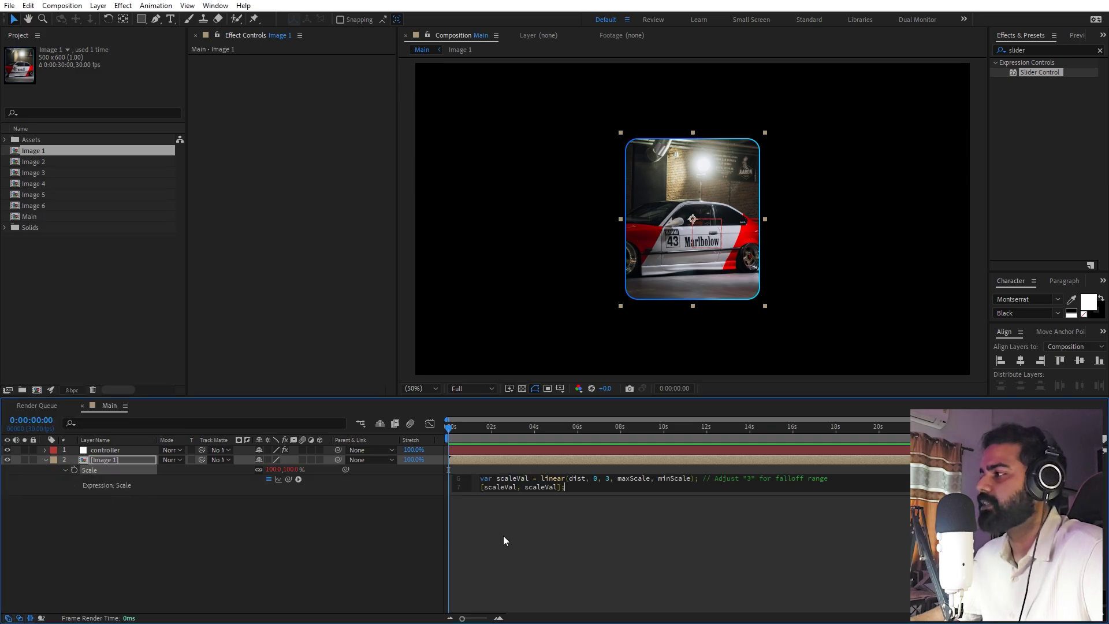
pyautogui.click(503, 536)
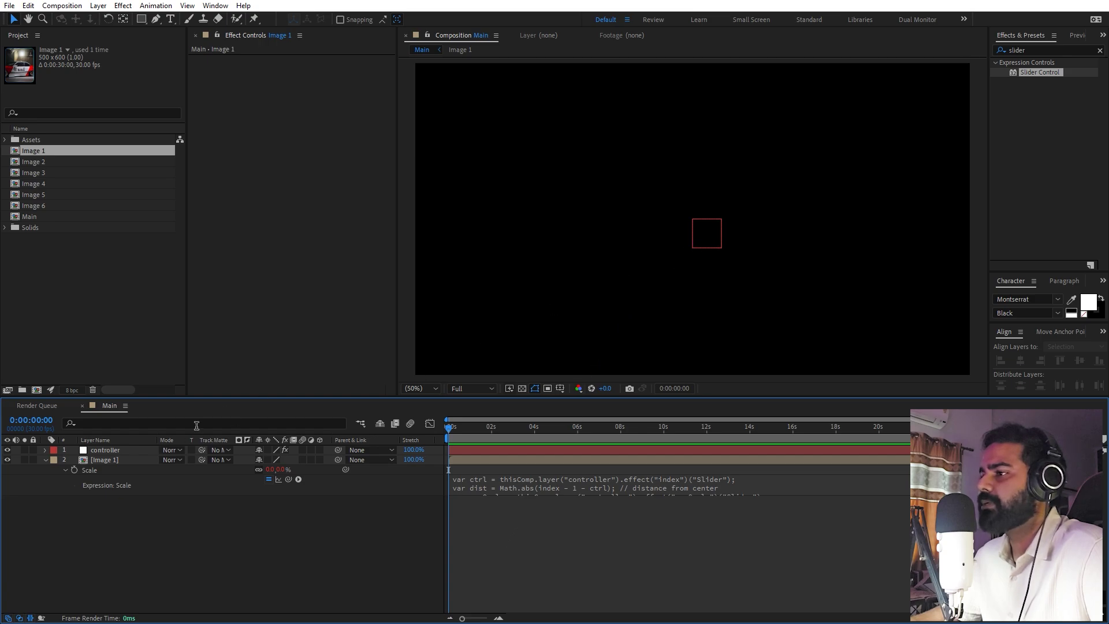
# Set the controller's maxScale slider to 100 and minScale to 50, then reselect Image 1.
pyautogui.click(100, 450)
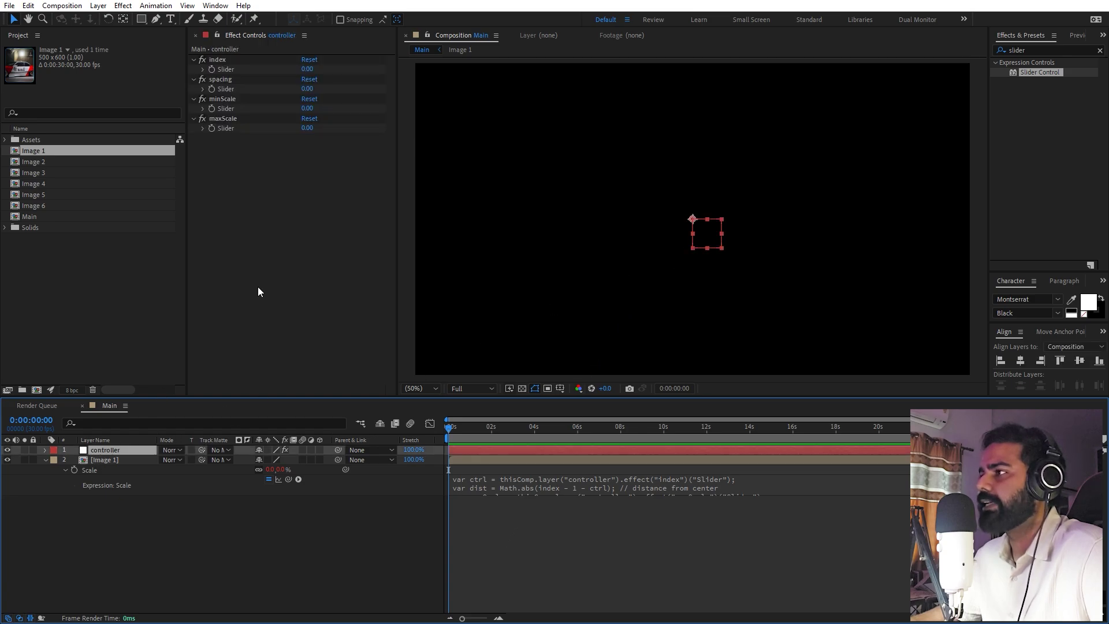
pyautogui.click(317, 131)
pyautogui.write('100')
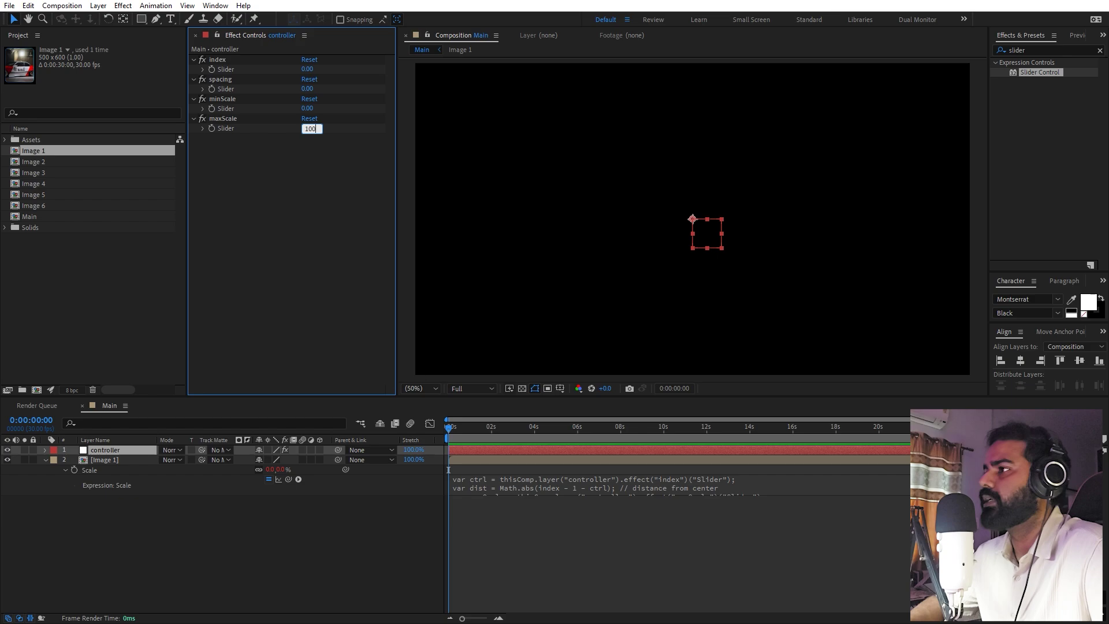
pyautogui.press('Return')
pyautogui.click(310, 108)
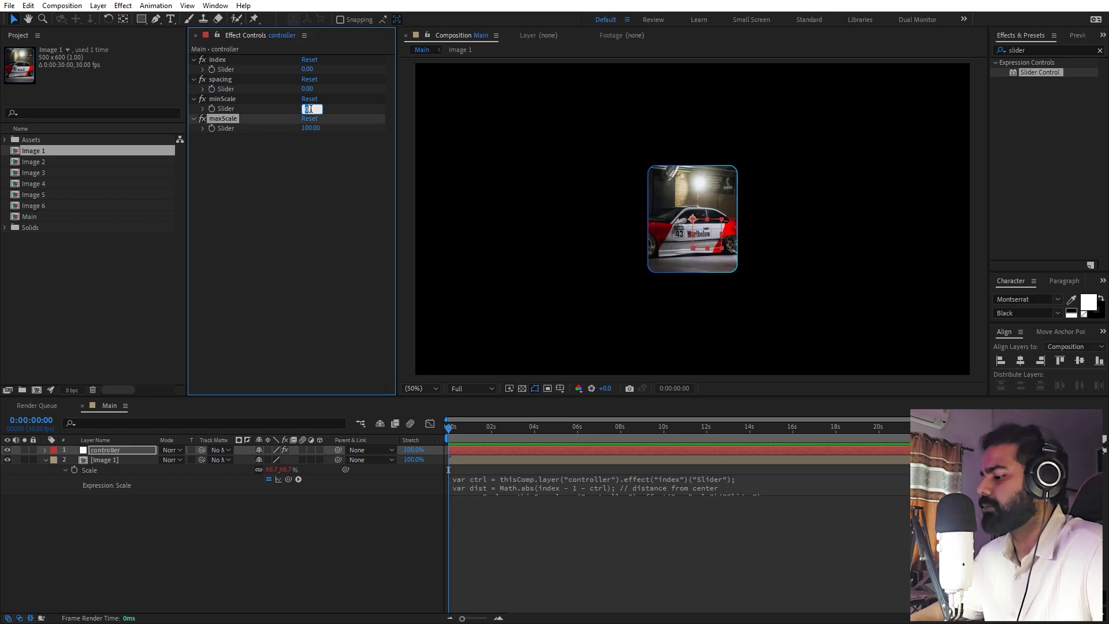
pyautogui.write('50')
pyautogui.press('Return')
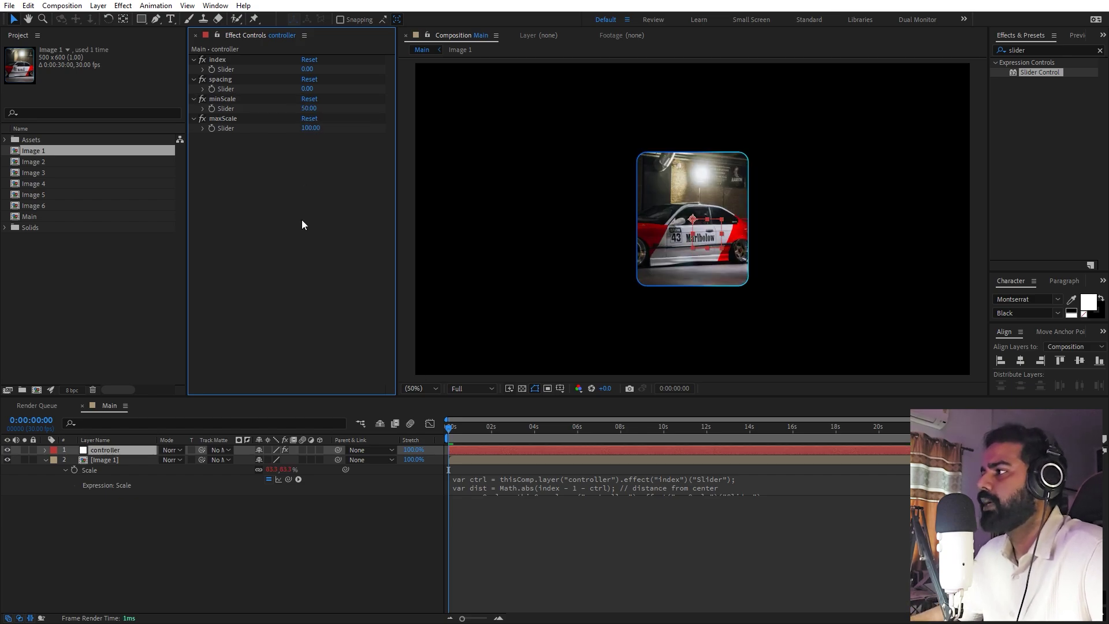
pyautogui.hotkey('ctrl', 'Down')
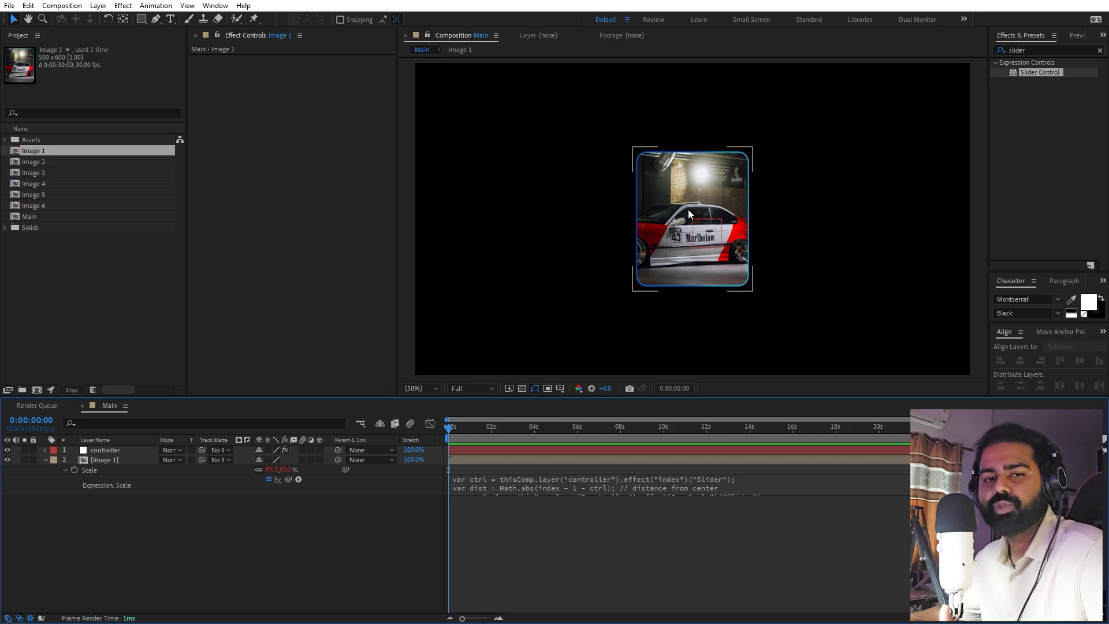
pyautogui.click(251, 416)
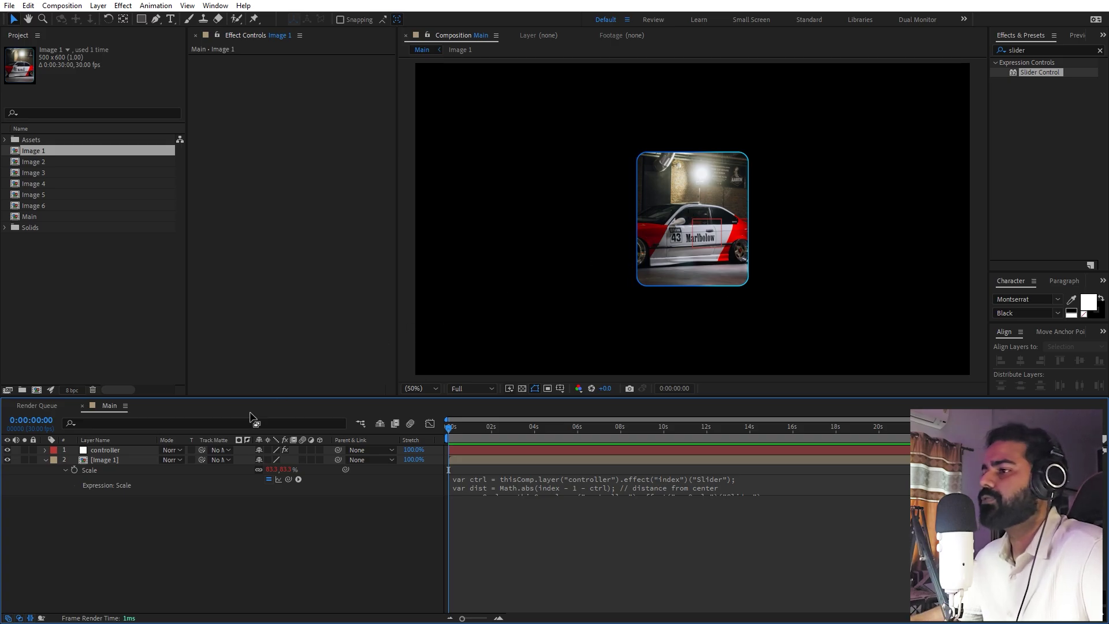
pyautogui.click(114, 460)
# Duplicate Image 1 five times and set the controller's spacing to 461 and index to 4.
pyautogui.hotkey('ctrl', 'd')
pyautogui.hotkey('ctrl', 'd')
pyautogui.hotkey('ctrl', 'd')
pyautogui.hotkey('ctrl', 'd')
pyautogui.hotkey('ctrl', 'd')
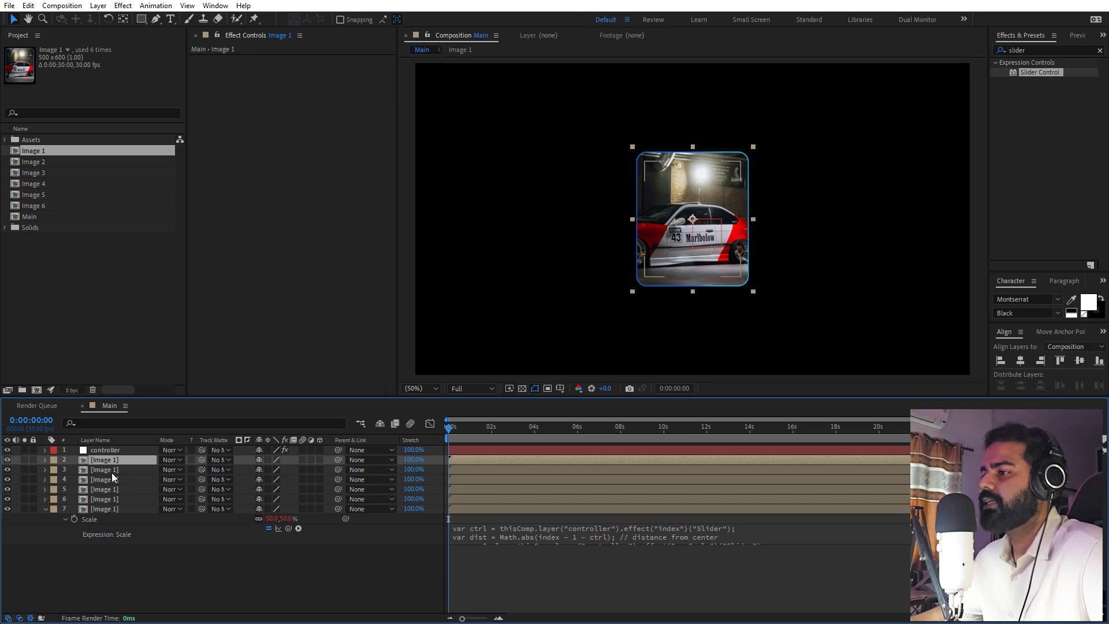
pyautogui.click(115, 451)
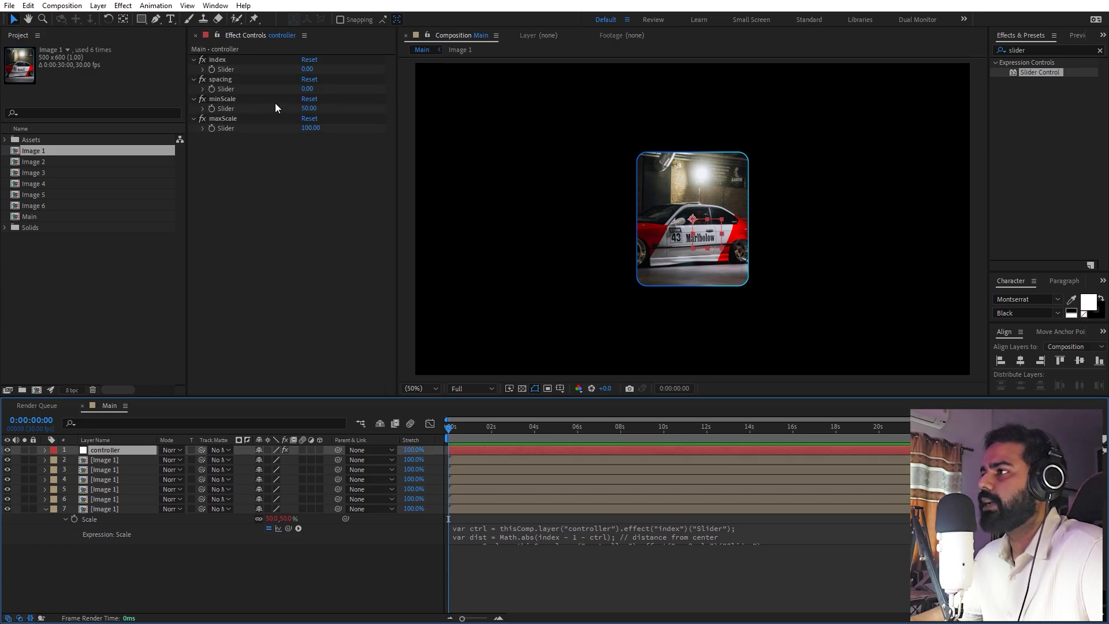
pyautogui.moveTo(307, 91); pyautogui.dragTo(571, 87)
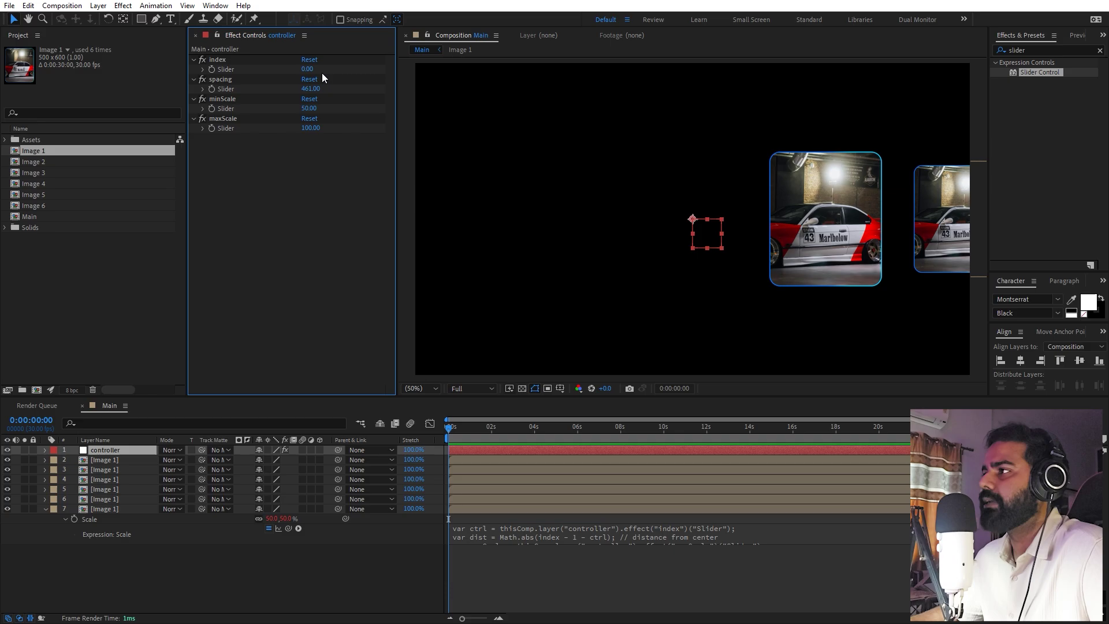
pyautogui.moveTo(310, 69)
pyautogui.mouseDown()
pyautogui.moveTo(322, 69)
pyautogui.moveTo(300, 69)
pyautogui.mouseUp()
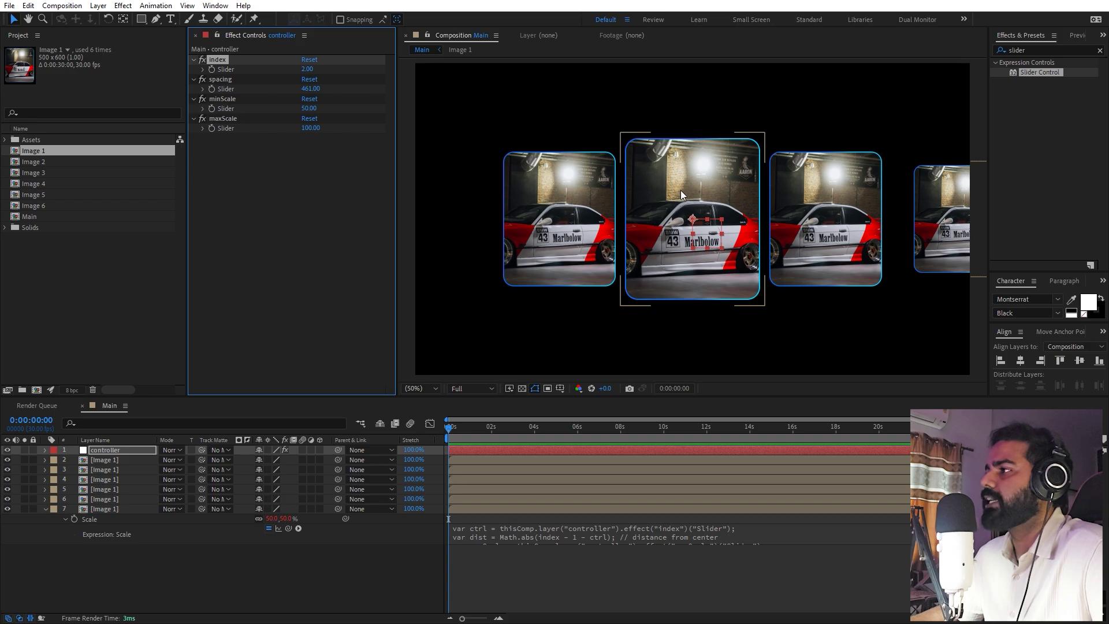
pyautogui.click(301, 69)
pyautogui.write('1')
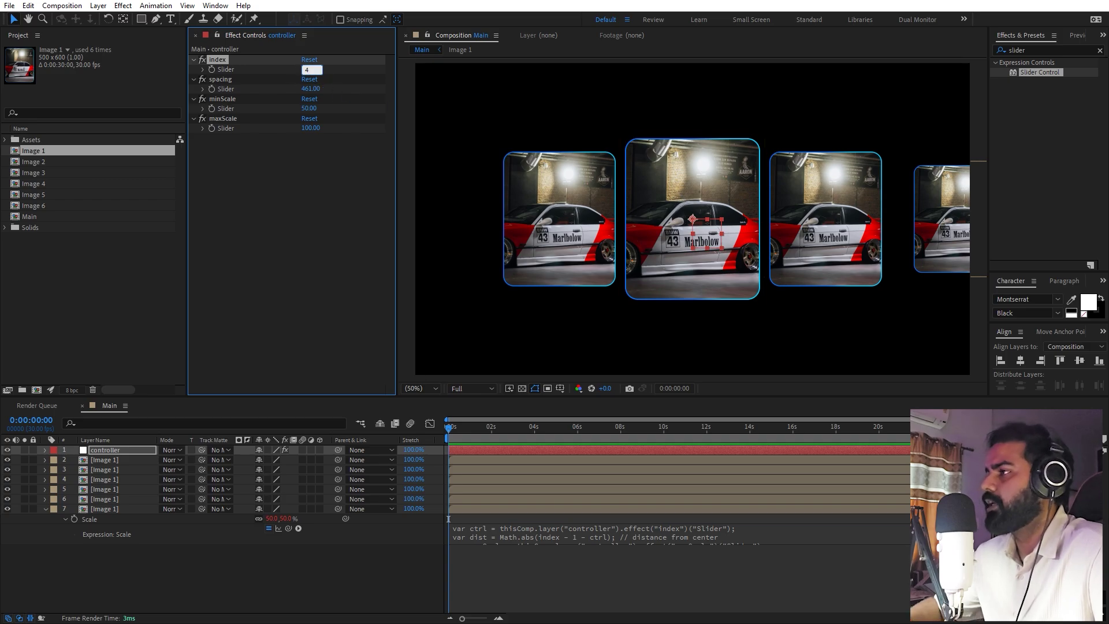
pyautogui.press('Return')
pyautogui.moveTo(302, 70); pyautogui.dragTo(304, 70)
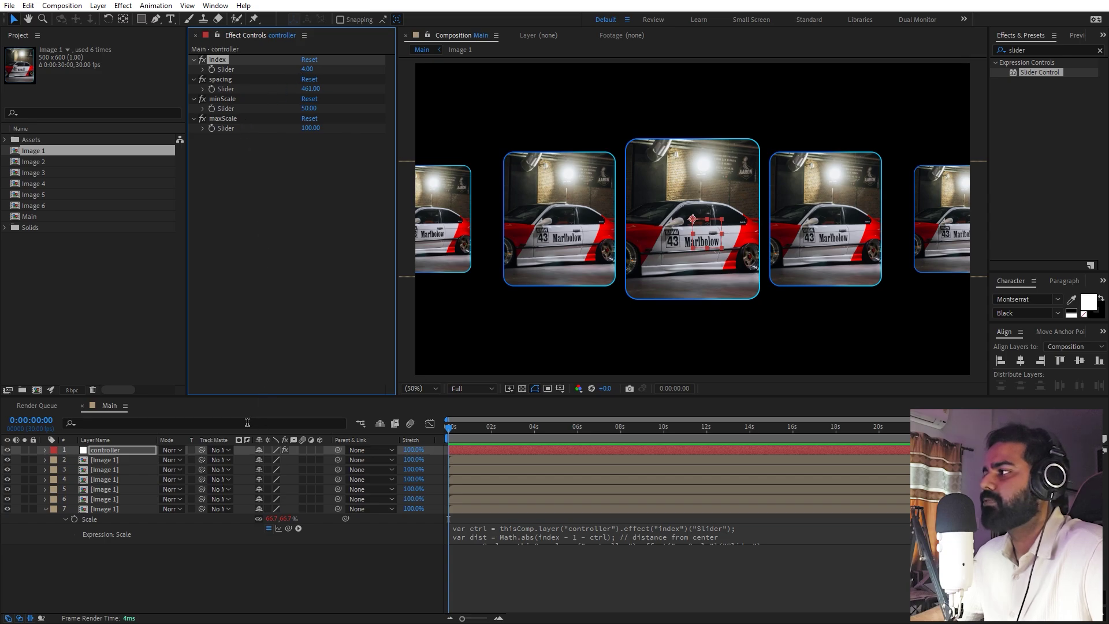
# Replace the sources of layers 3–7 with Image 2 through Image 6 from the Project panel.
pyautogui.click(105, 460)
pyautogui.click(107, 471)
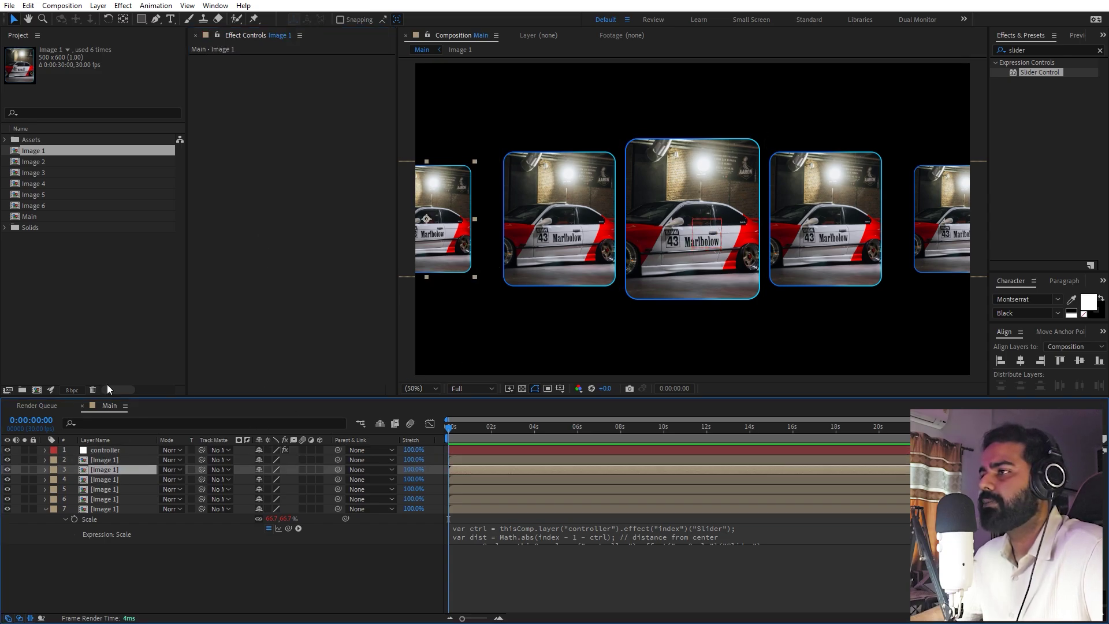
pyautogui.click(39, 161)
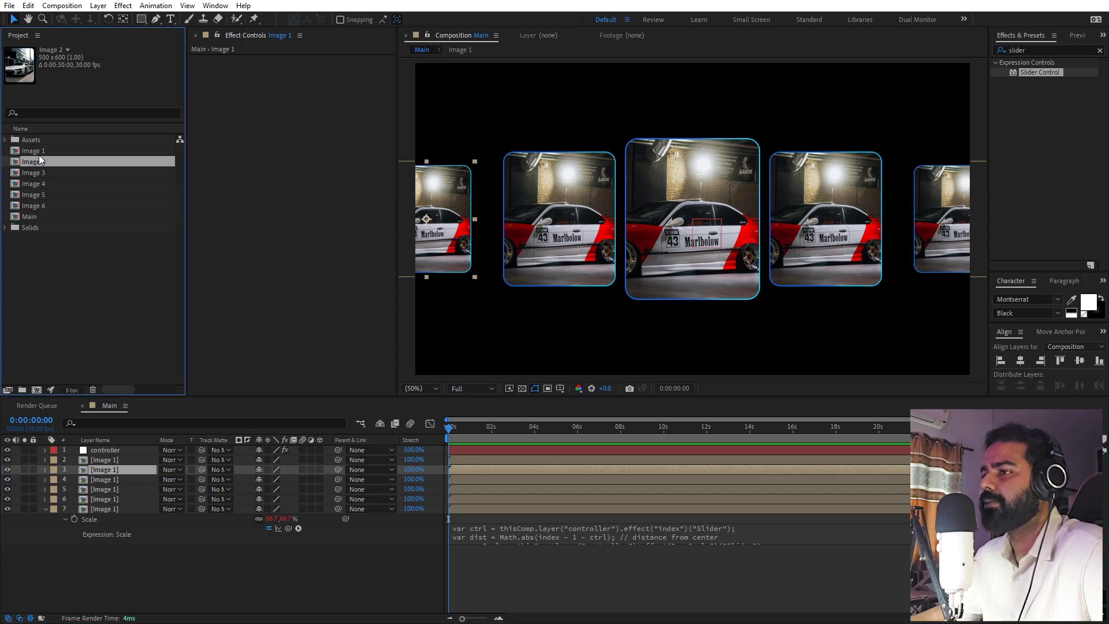
pyautogui.moveTo(37, 158); pyautogui.dragTo(112, 466)
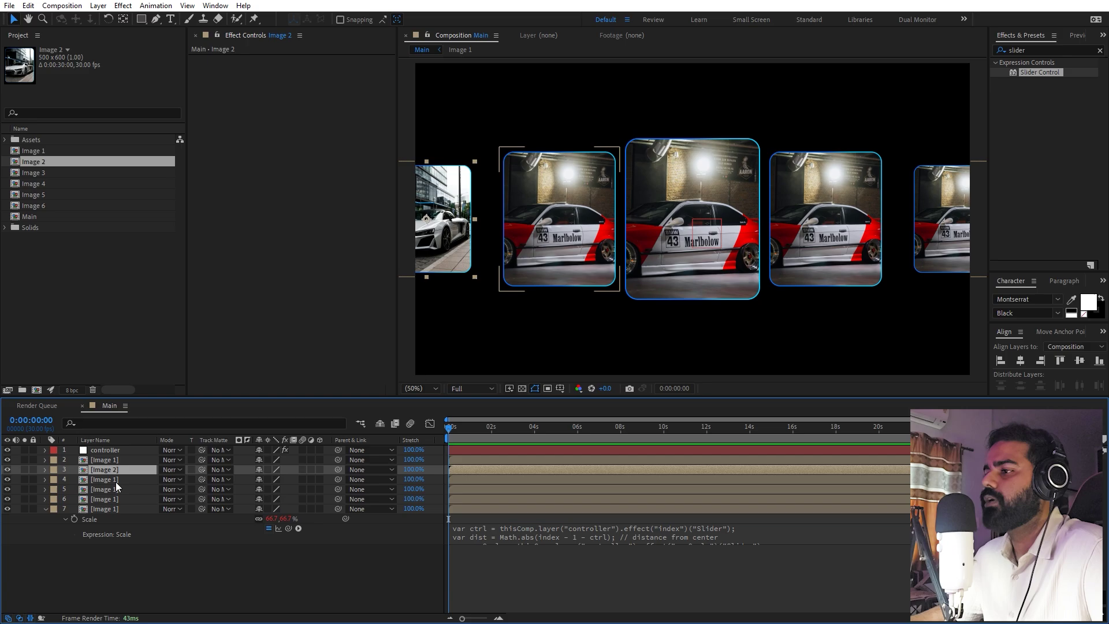
pyautogui.click(116, 482)
pyautogui.moveTo(43, 177); pyautogui.dragTo(102, 481)
pyautogui.click(112, 489)
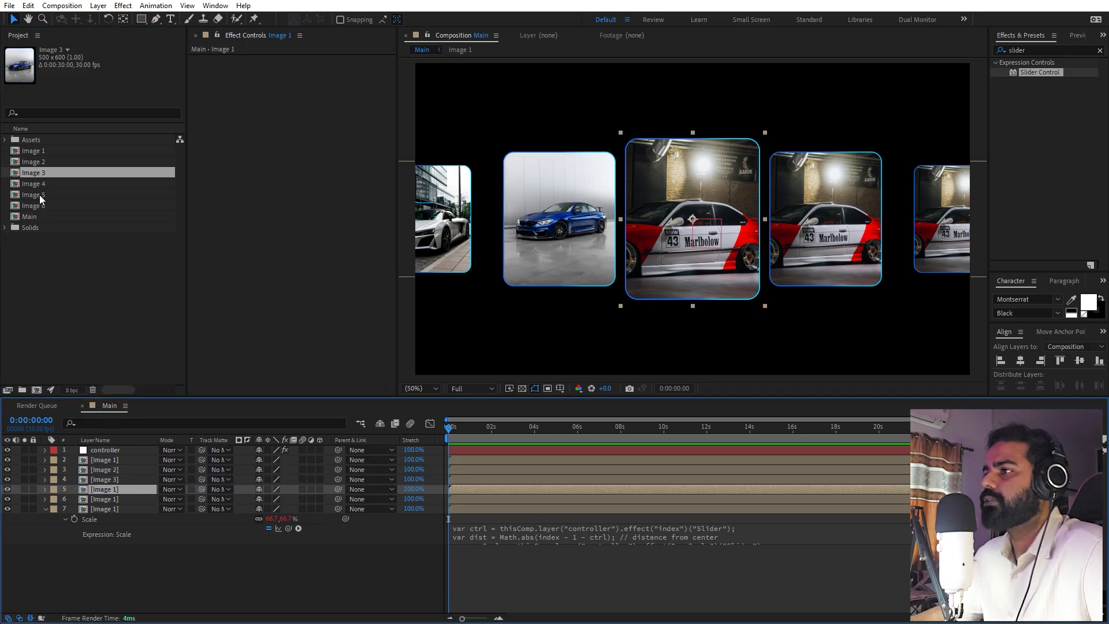
pyautogui.moveTo(50, 185); pyautogui.dragTo(110, 490)
pyautogui.click(112, 498)
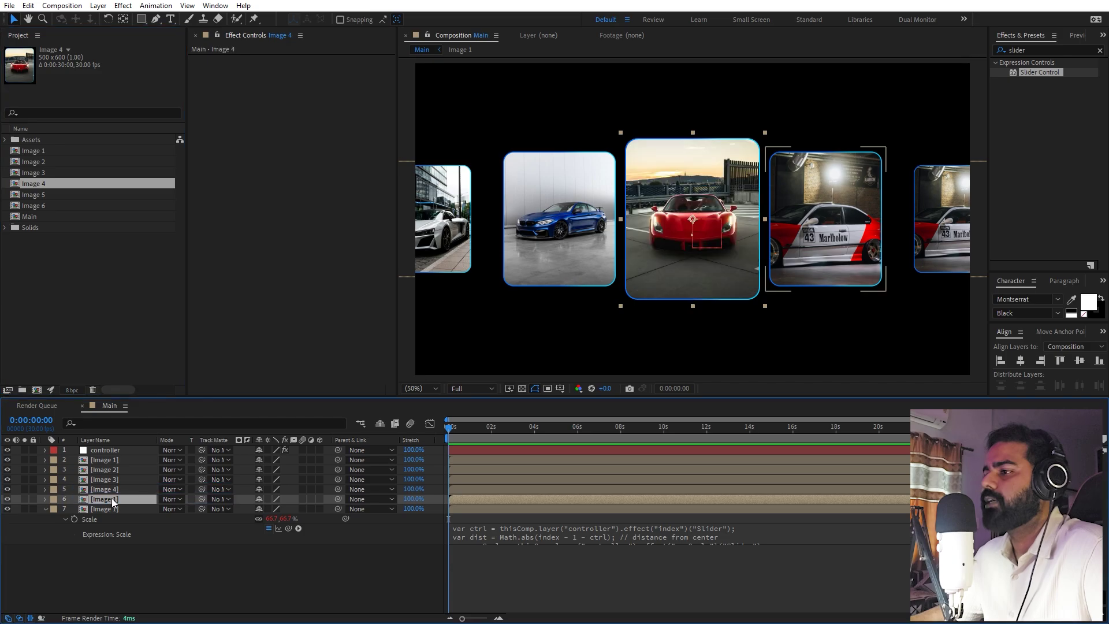
pyautogui.click(30, 192)
pyautogui.moveTo(37, 196); pyautogui.dragTo(104, 503)
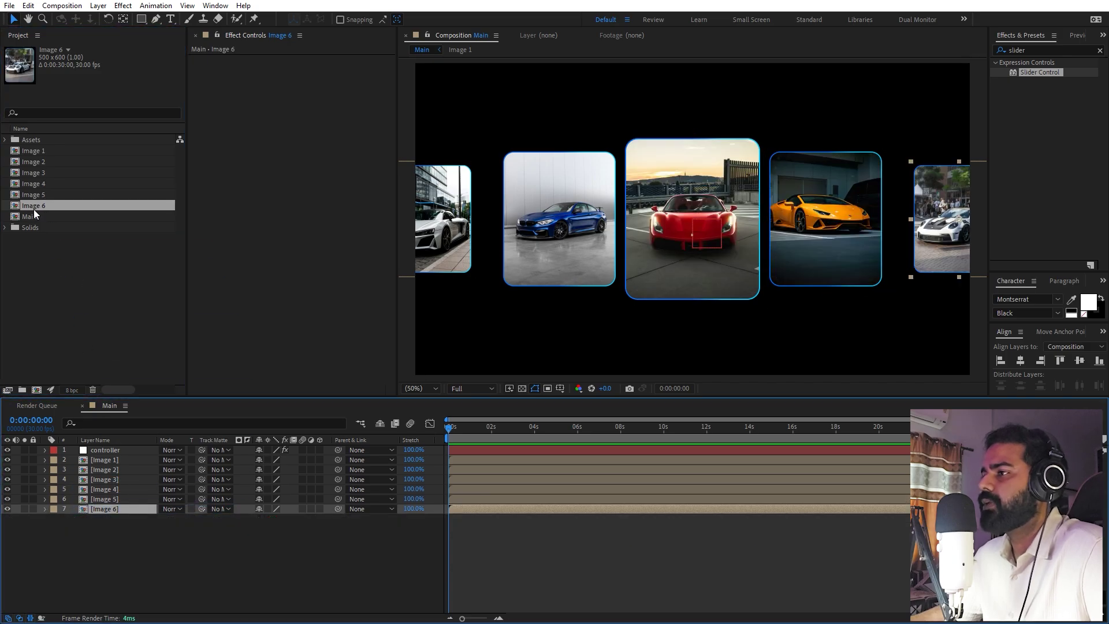
pyautogui.click(109, 465)
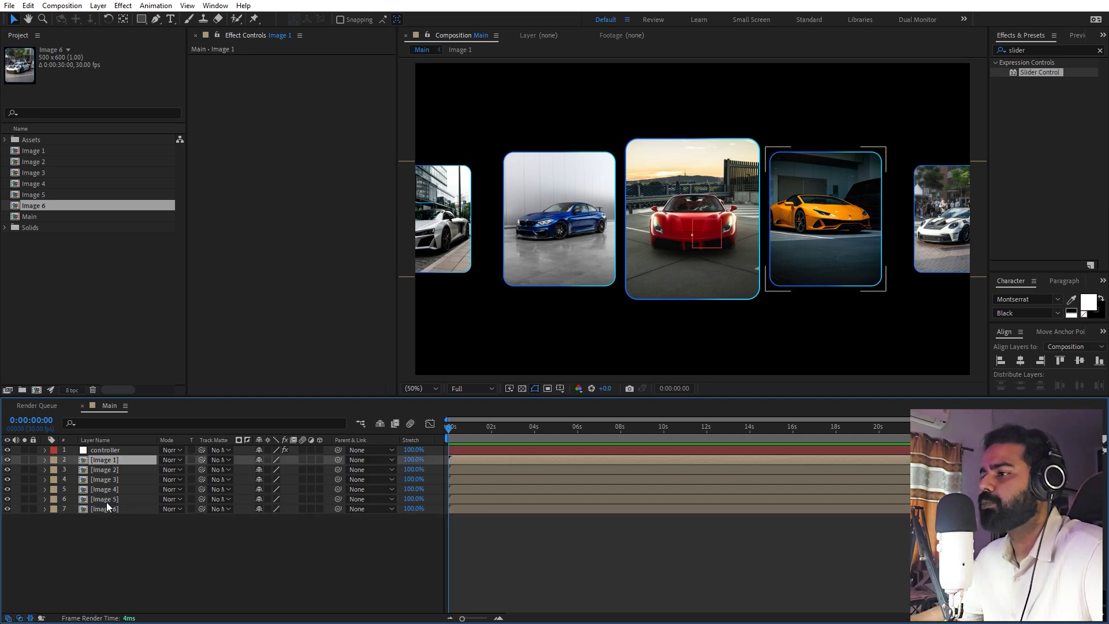
# Keyframe the controller's index at 4, then set 6 at a later time.
pyautogui.click(108, 451)
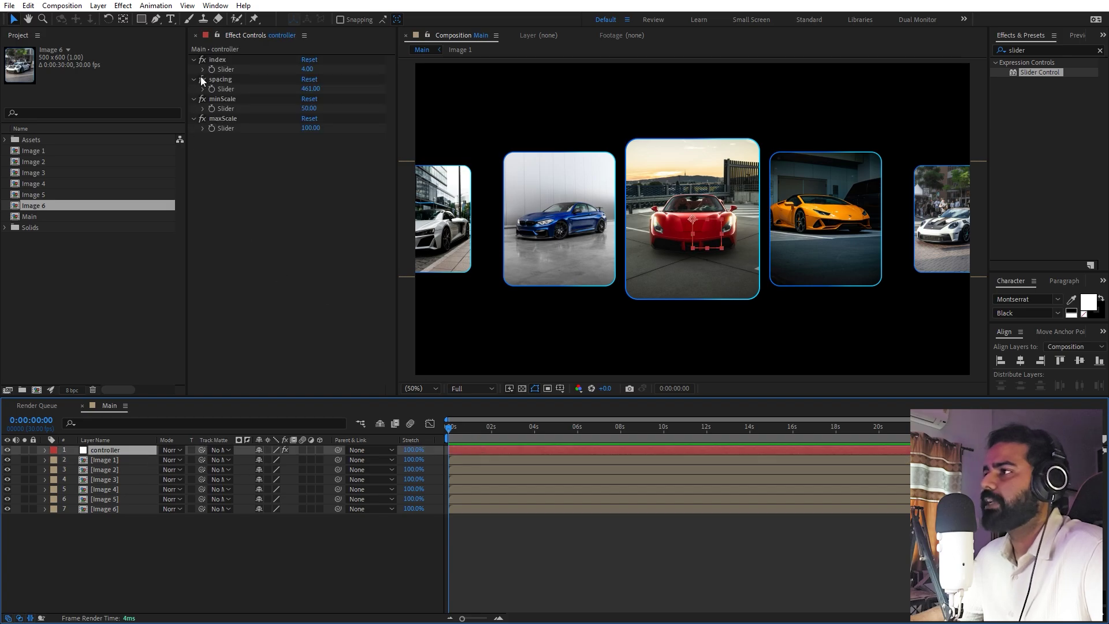
pyautogui.click(304, 70)
pyautogui.press('Return')
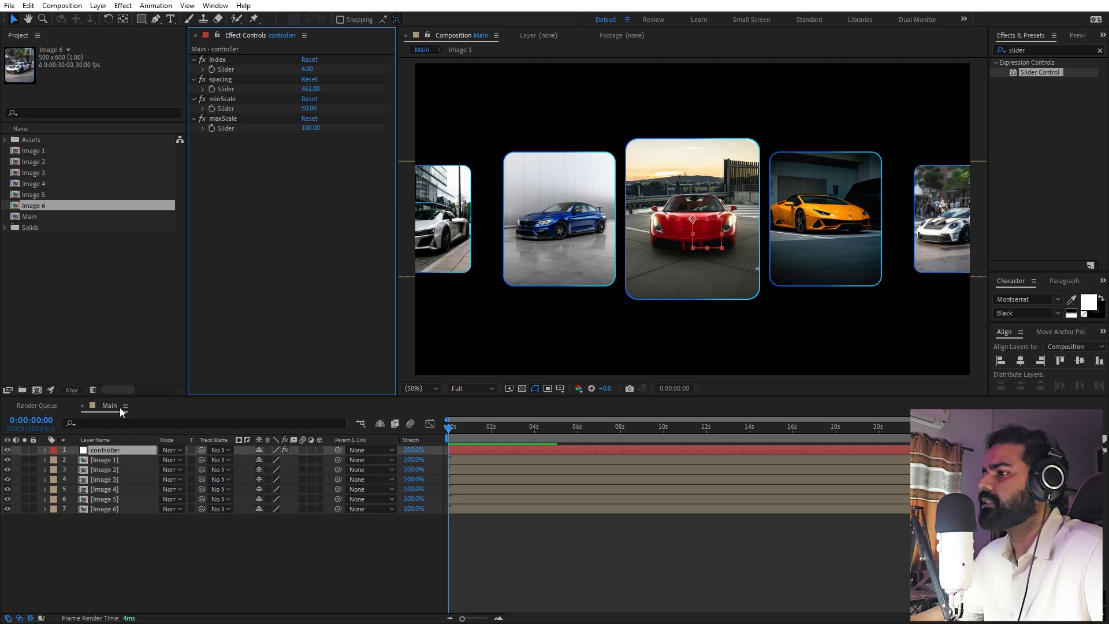
pyautogui.click(210, 68)
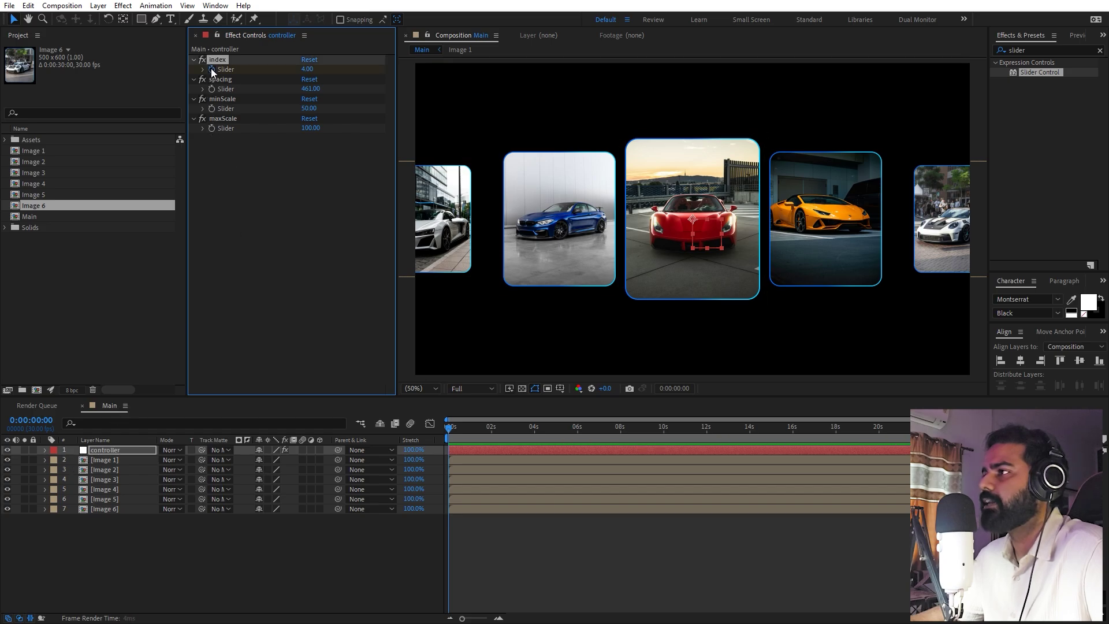
pyautogui.click(212, 69)
pyautogui.moveTo(483, 431)
pyautogui.mouseDown()
pyautogui.moveTo(466, 431)
pyautogui.moveTo(490, 432)
pyautogui.moveTo(478, 433)
pyautogui.mouseUp()
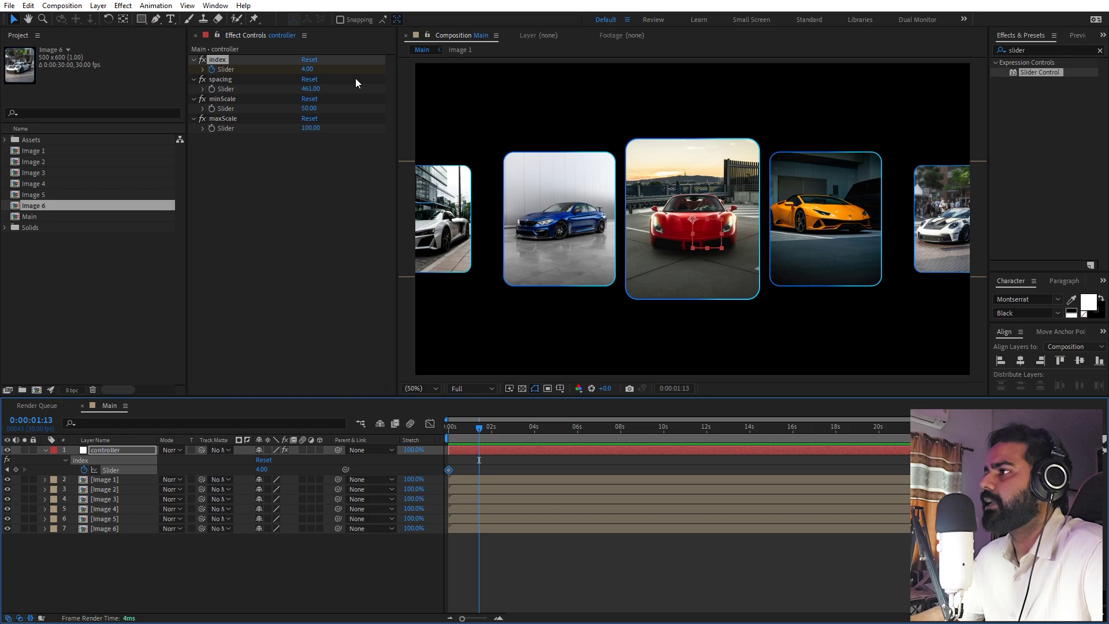
pyautogui.click(305, 69)
pyautogui.write('6')
pyautogui.press('Return')
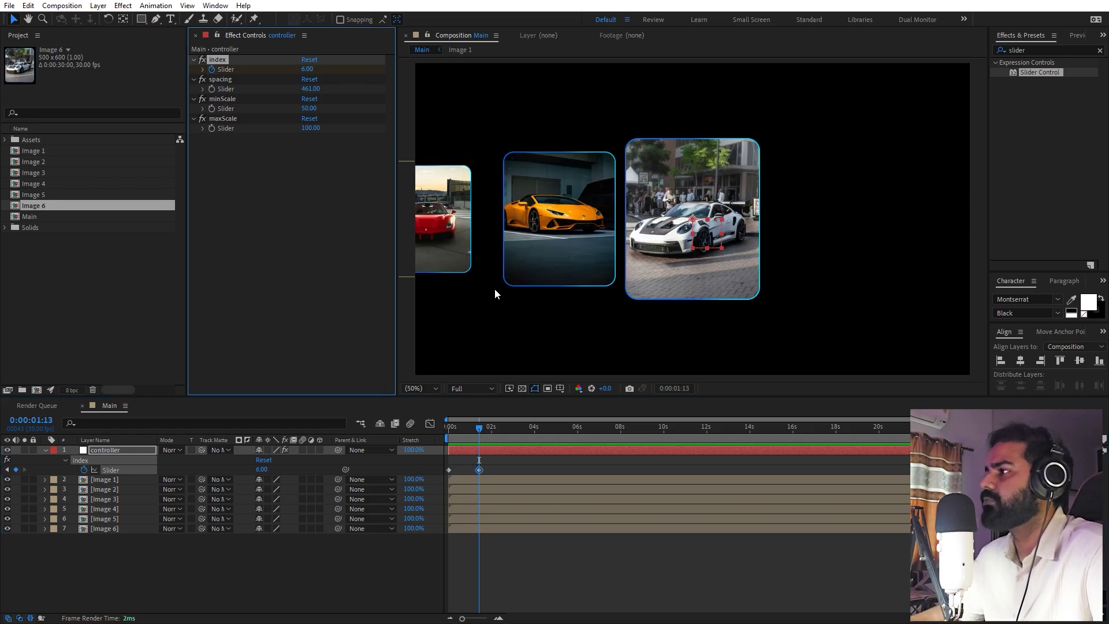
# Add the final index keyframe at 0:00:02:19 and preview the carousel from the start.
pyautogui.moveTo(489, 430); pyautogui.dragTo(505, 431)
pyautogui.click(310, 69)
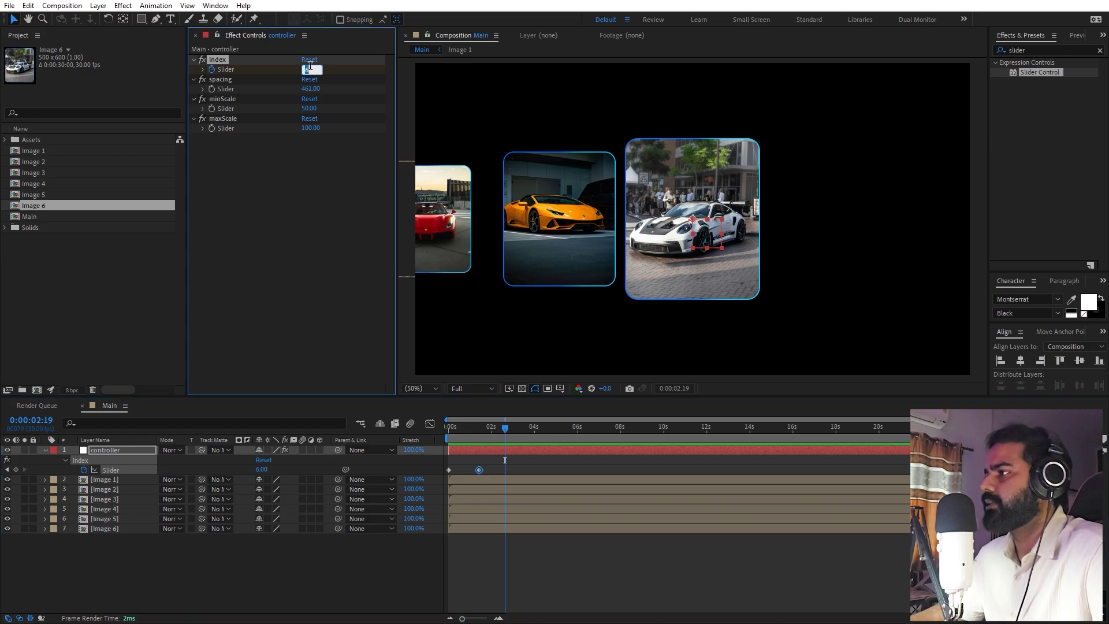
pyautogui.write('4')
pyautogui.press('Return')
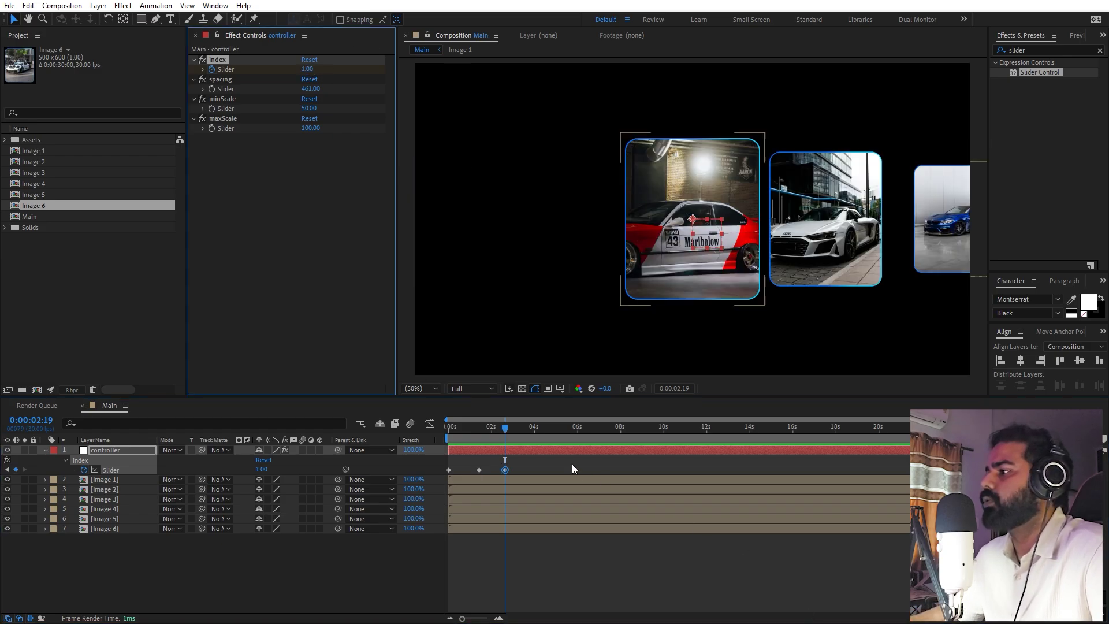
pyautogui.press('Home')
pyautogui.press('space')
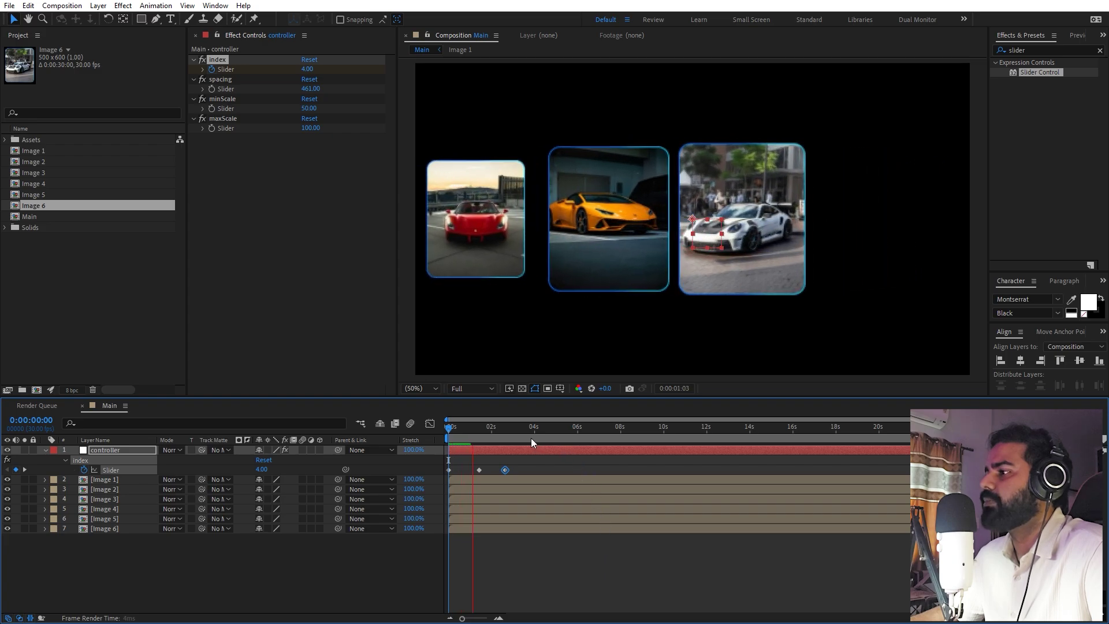
pyautogui.press('space')
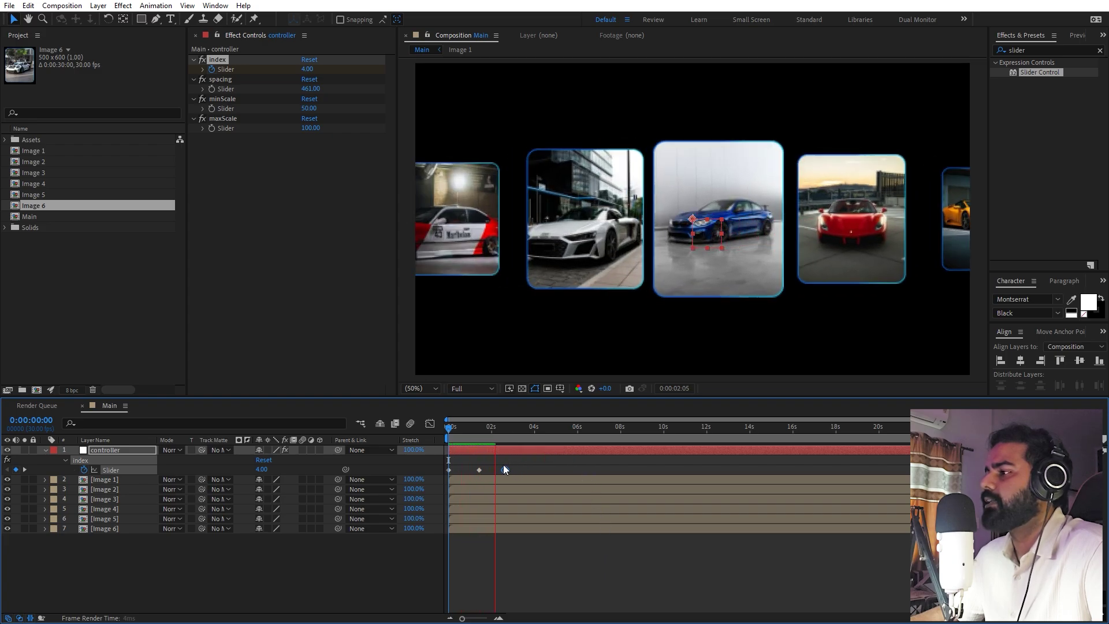
# Shift the last keyframe later, Easy Ease all three, and lengthen their influence in the Graph Editor.
pyautogui.moveTo(505, 469); pyautogui.dragTo(432, 473)
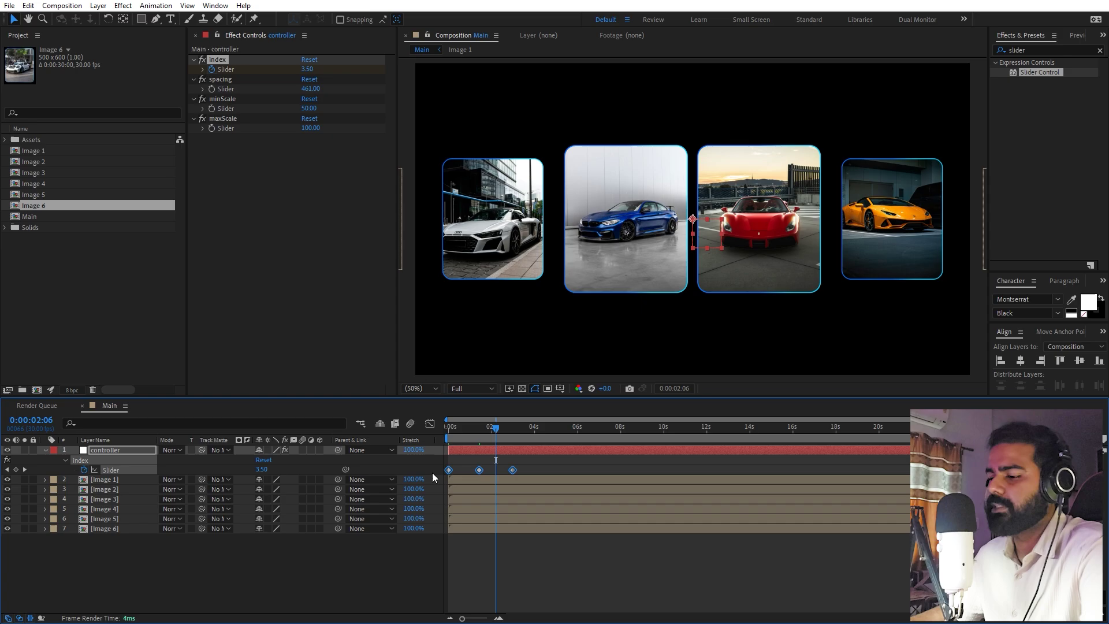
pyautogui.press('F9')
pyautogui.click(430, 424)
pyautogui.moveTo(649, 509); pyautogui.dragTo(466, 509)
pyautogui.scroll(4, 465, 505)
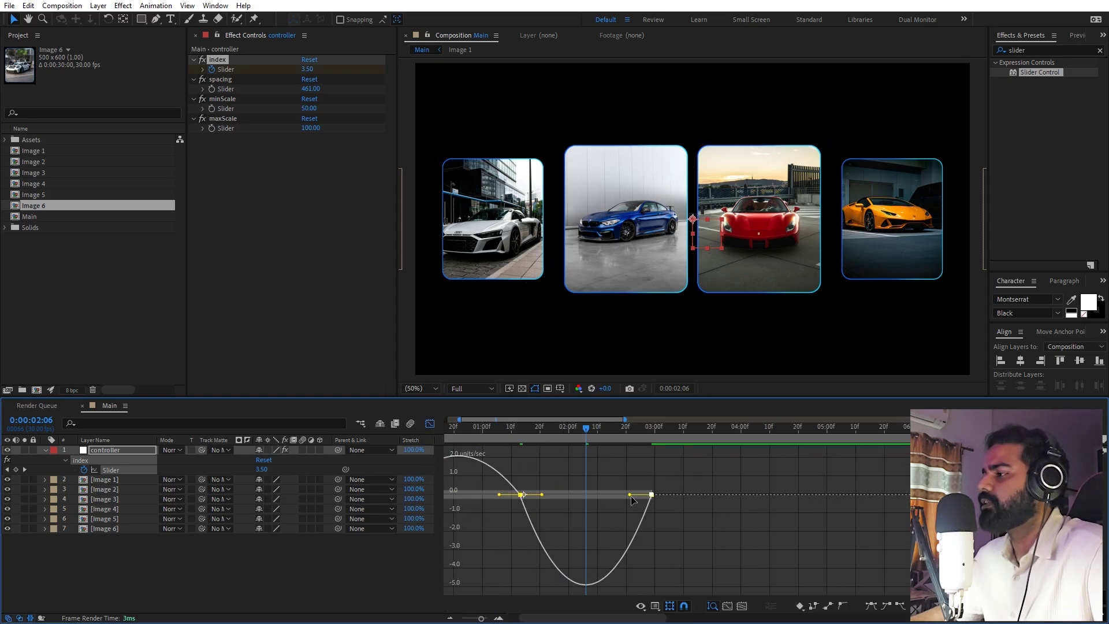
pyautogui.moveTo(630, 496); pyautogui.dragTo(609, 496)
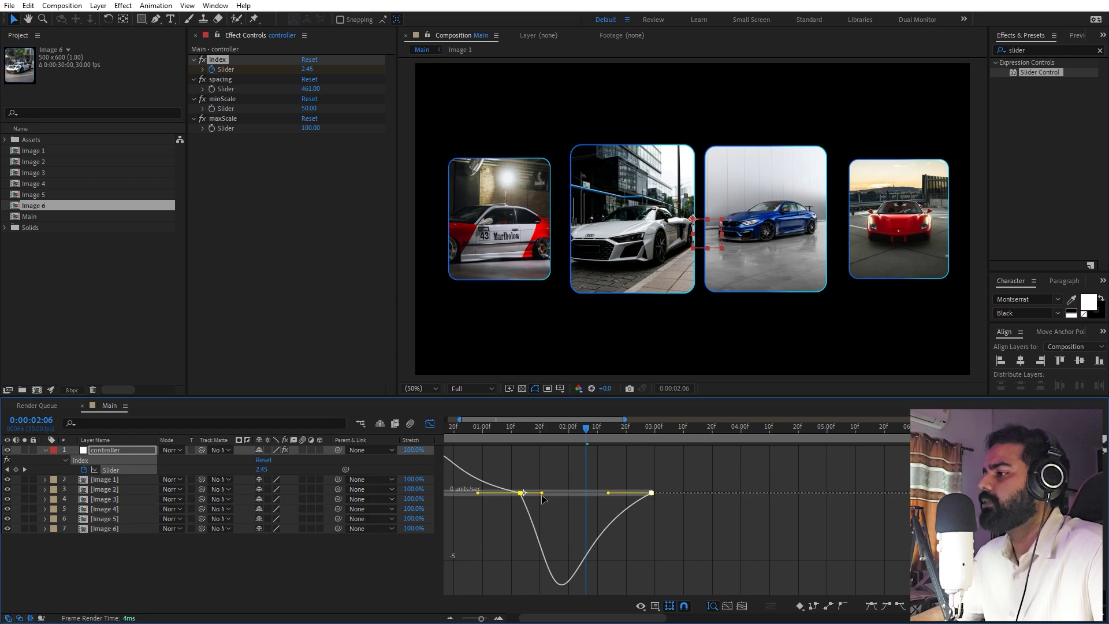
pyautogui.moveTo(542, 492); pyautogui.dragTo(559, 495)
pyautogui.press('space')
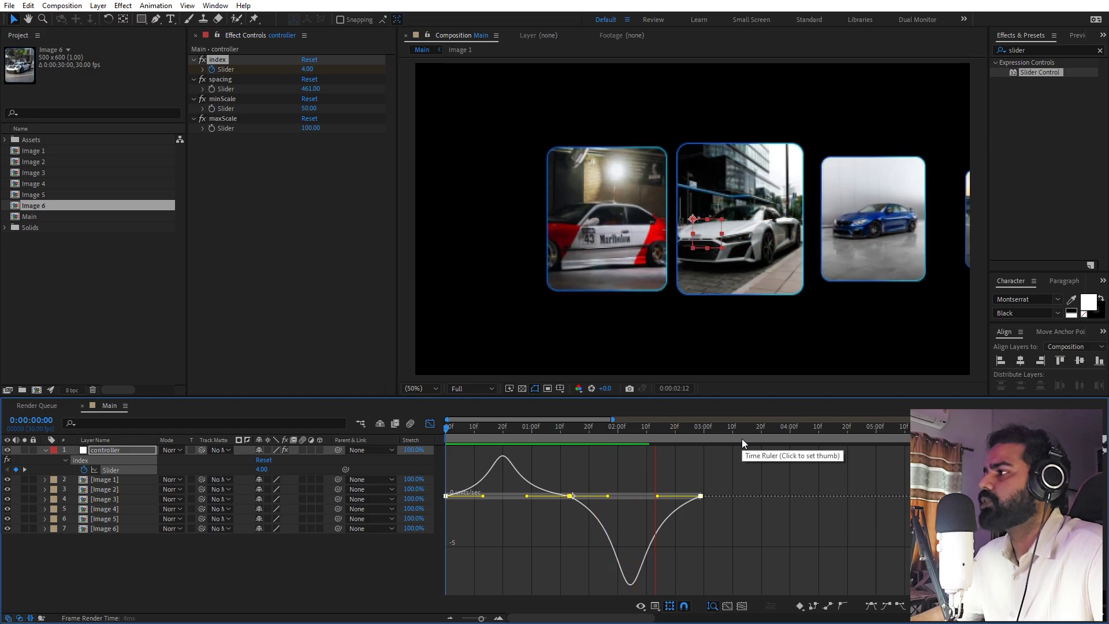
pyautogui.click(429, 423)
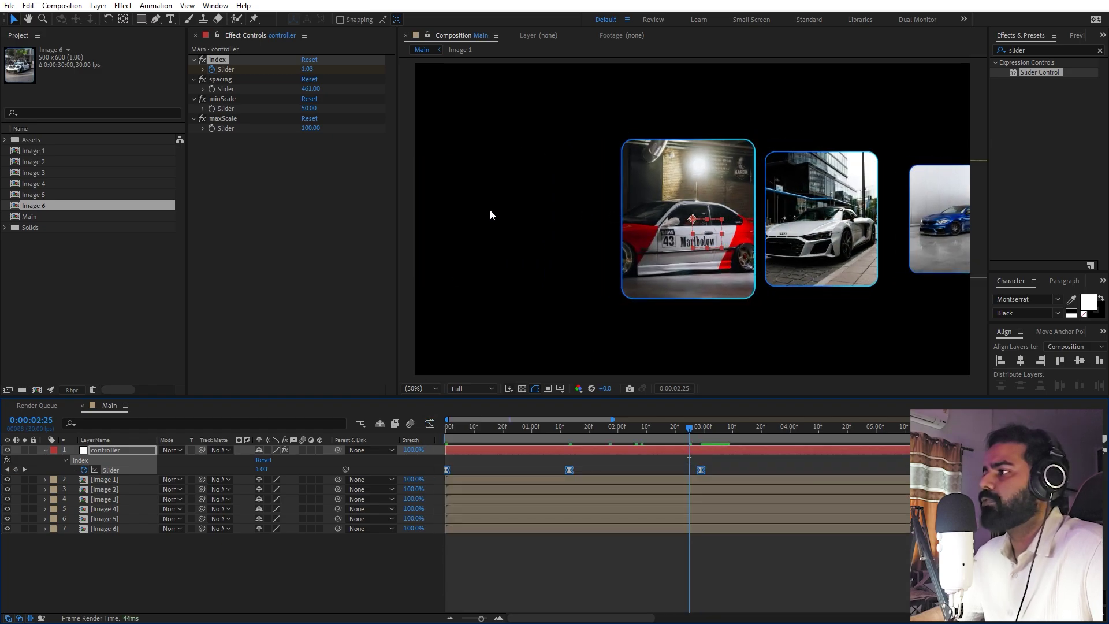
# Duplicate the six Image layers twice, moving each copy set to the bottom, for 18 cards.
pyautogui.click(106, 480)
pyautogui.keyDown('shift'); pyautogui.click(119, 529); pyautogui.keyUp('shift')
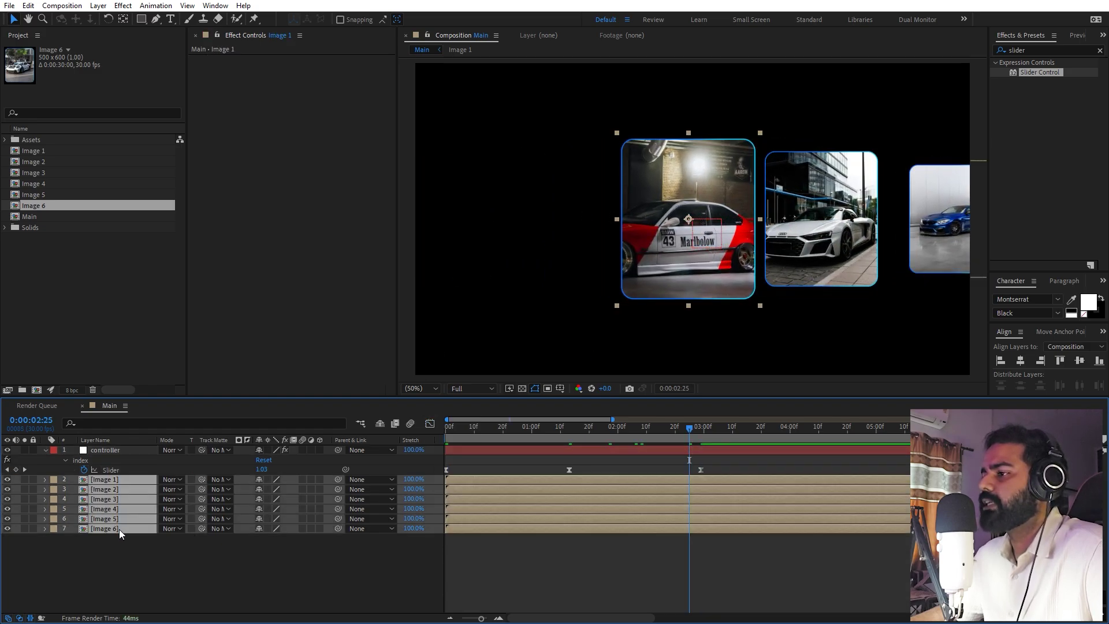
pyautogui.hotkey('ctrl', 'd')
pyautogui.moveTo(122, 538); pyautogui.dragTo(120, 598)
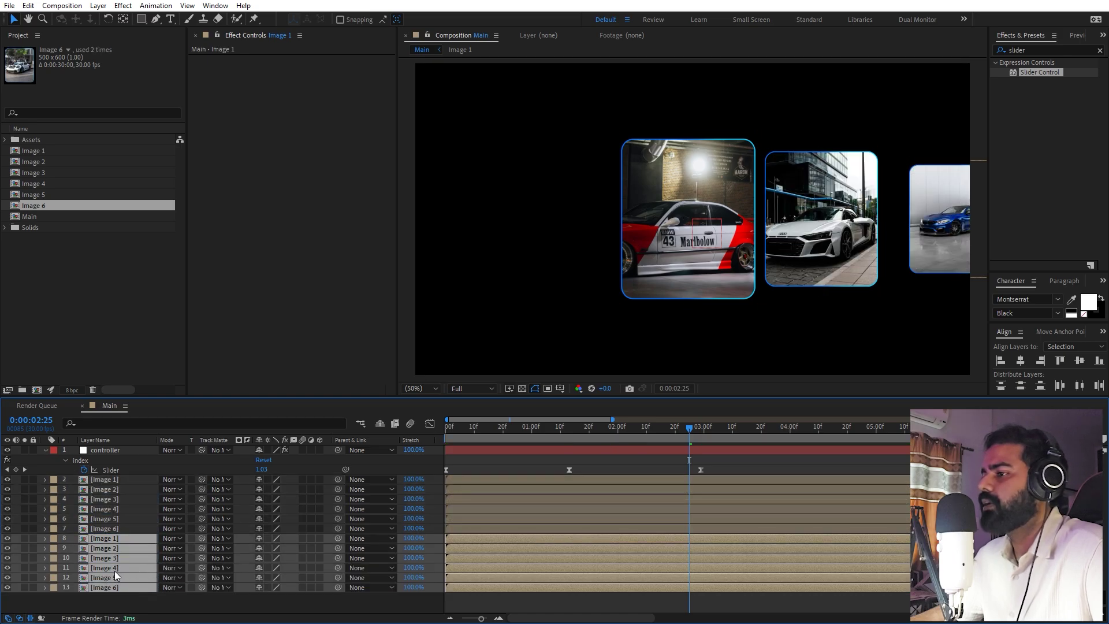
pyautogui.hotkey('ctrl', 'd')
pyautogui.scroll(-2, 116, 571)
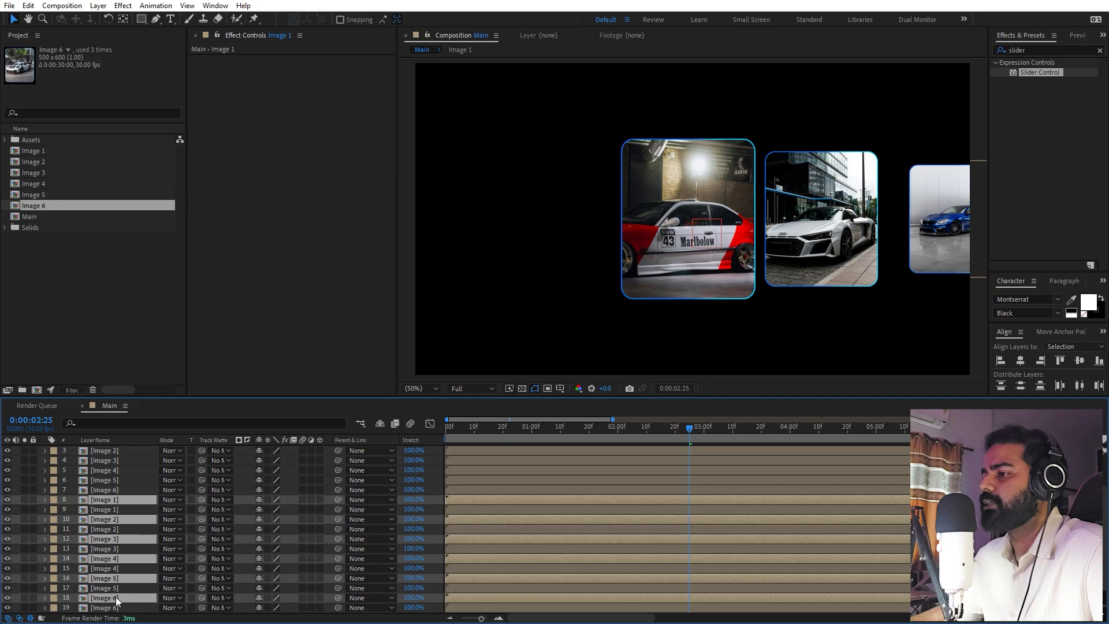
pyautogui.moveTo(115, 597); pyautogui.dragTo(119, 612)
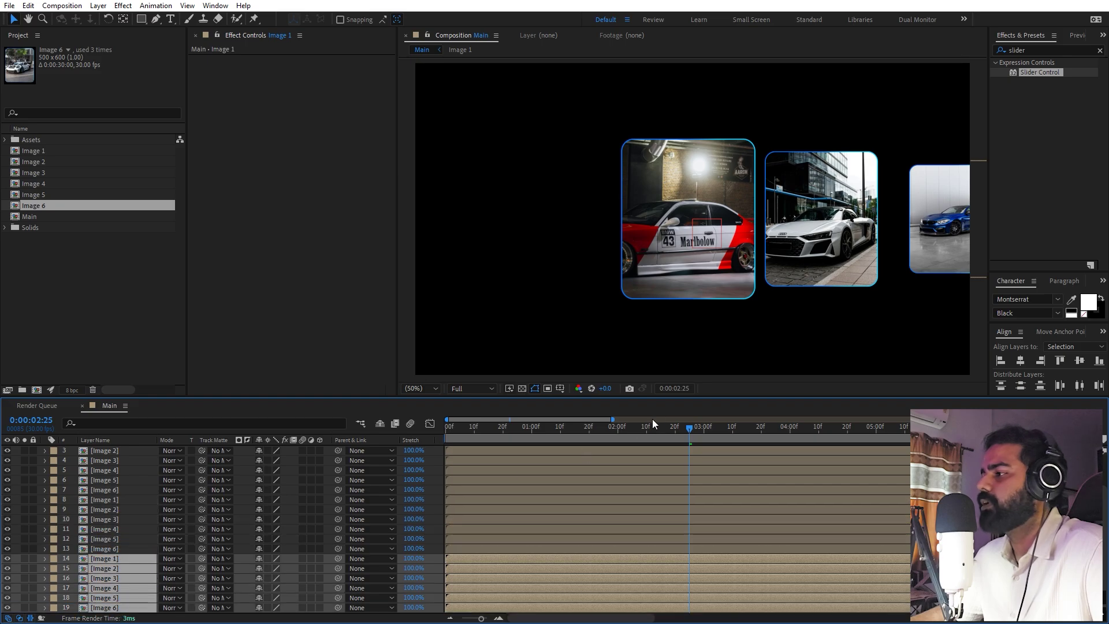
pyautogui.scroll(3, 231, 520)
pyautogui.moveTo(653, 421); pyautogui.dragTo(421, 445)
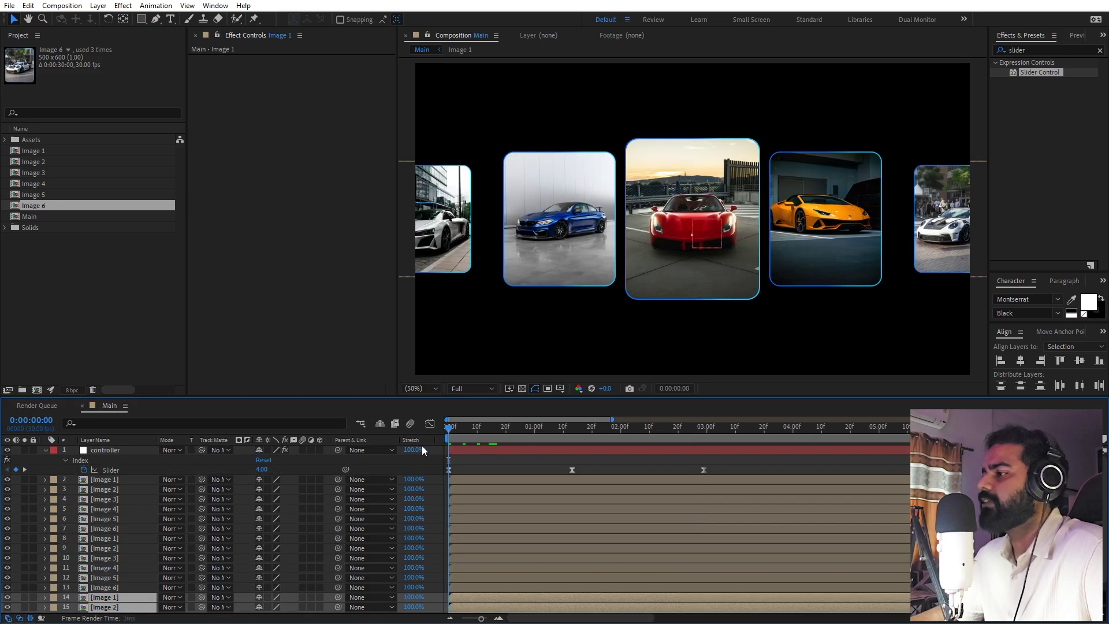
pyautogui.press('space')
pyautogui.press('space')
# Change the first index keyframe to 16 and the middle keyframe to 12.
pyautogui.hotkey('ctrl', 'shift', 'a')
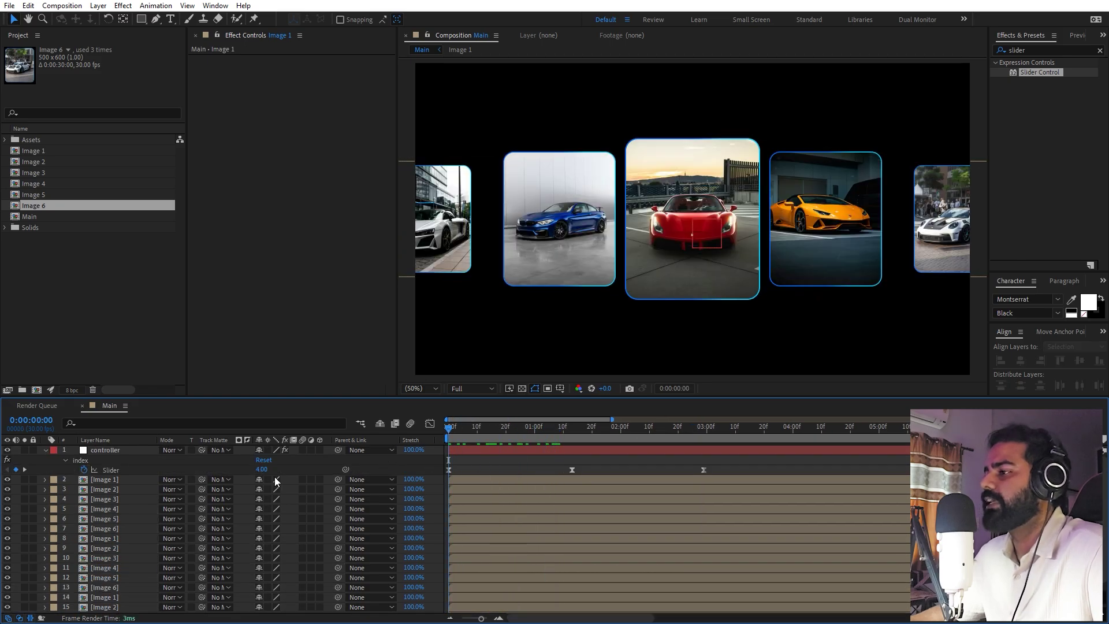
pyautogui.click(263, 468)
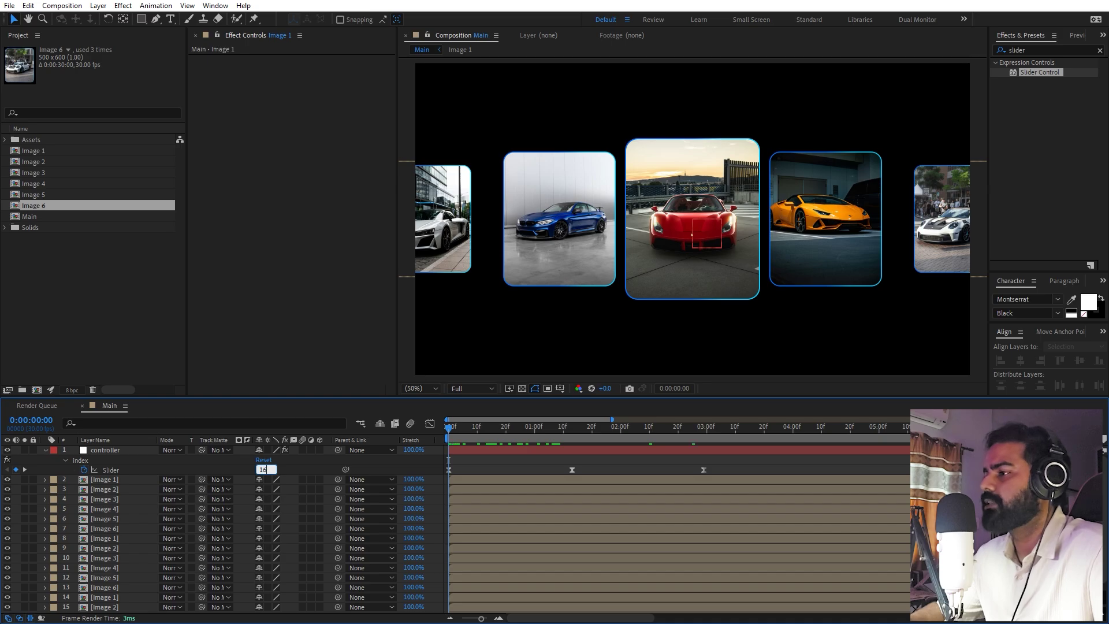
pyautogui.click(337, 469)
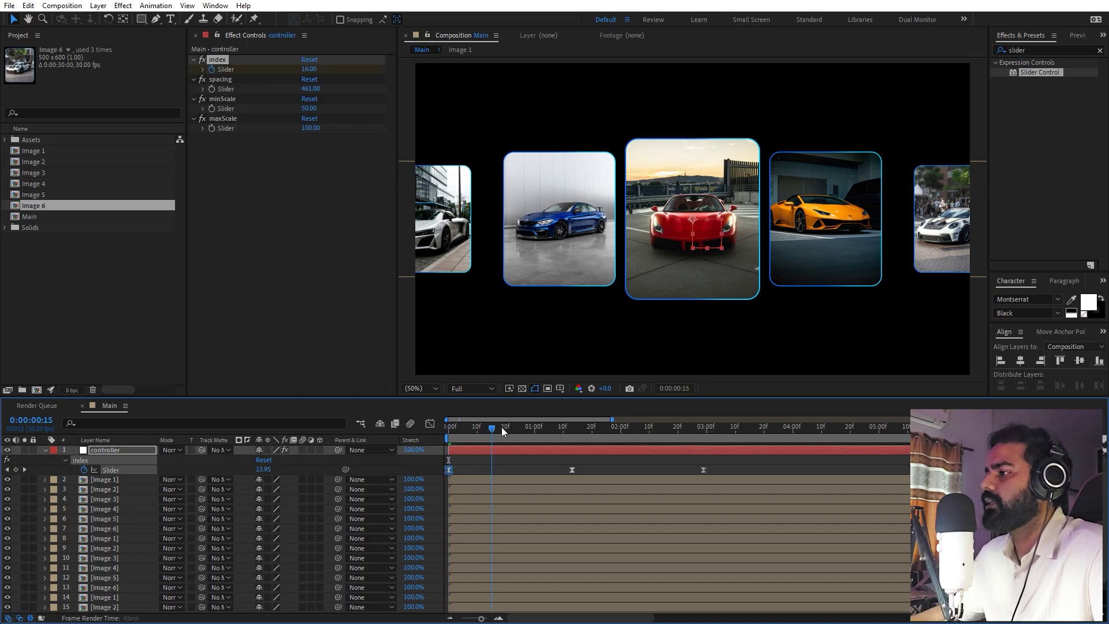
pyautogui.moveTo(501, 427); pyautogui.dragTo(571, 431)
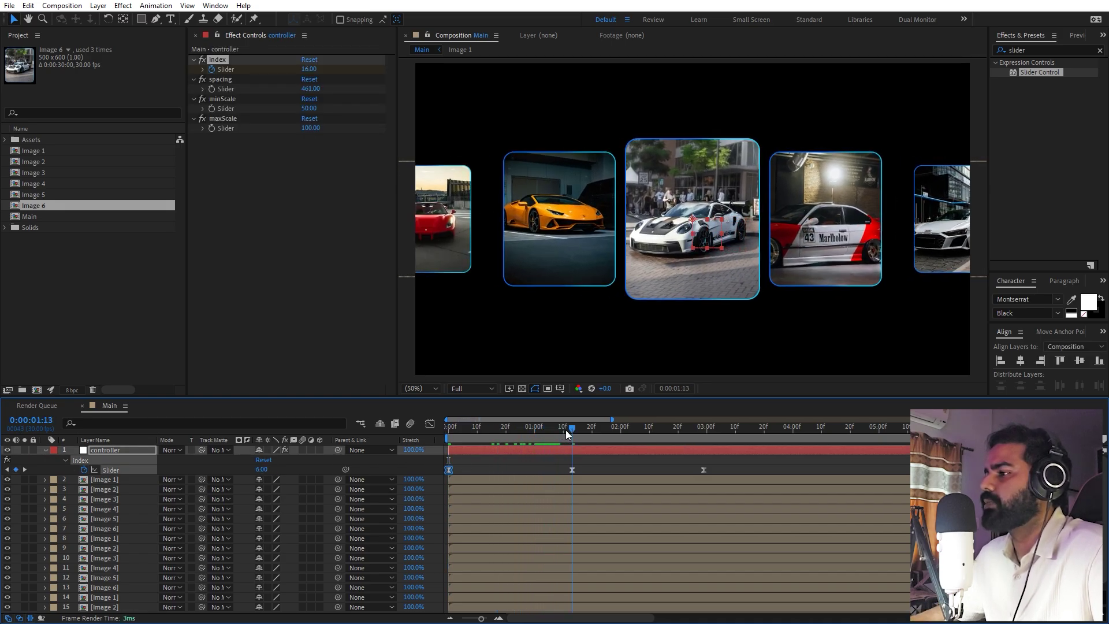
pyautogui.click(261, 469)
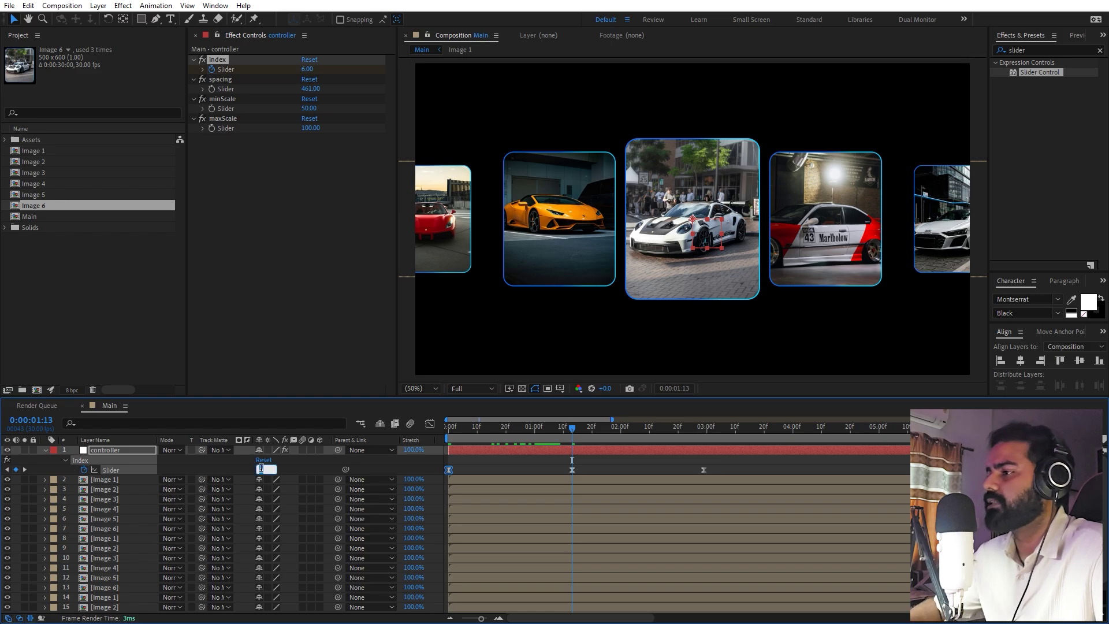
pyautogui.write('12')
pyautogui.press('Return')
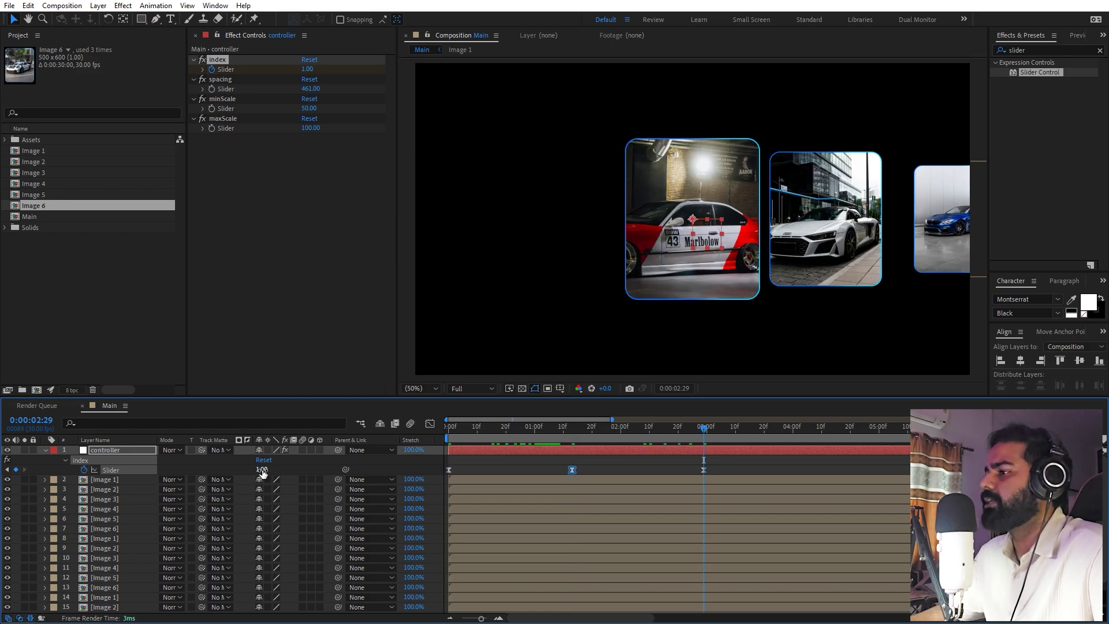
# Set the last index keyframe to 15 and preview the carousel.
pyautogui.press('k')
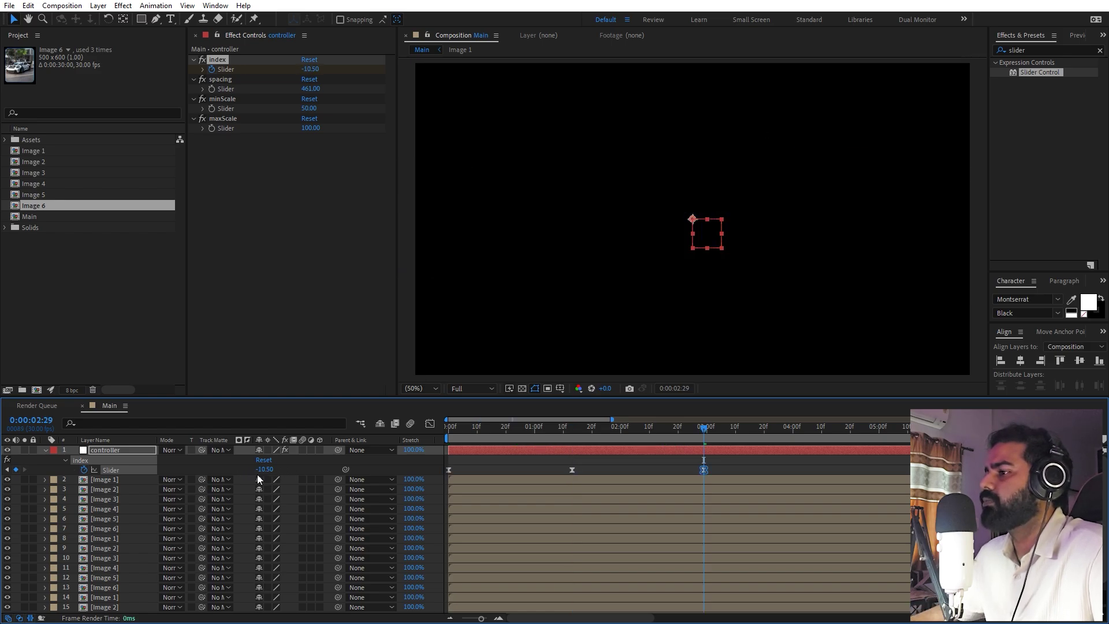
pyautogui.moveTo(257, 471); pyautogui.dragTo(278, 470)
pyautogui.click(261, 470)
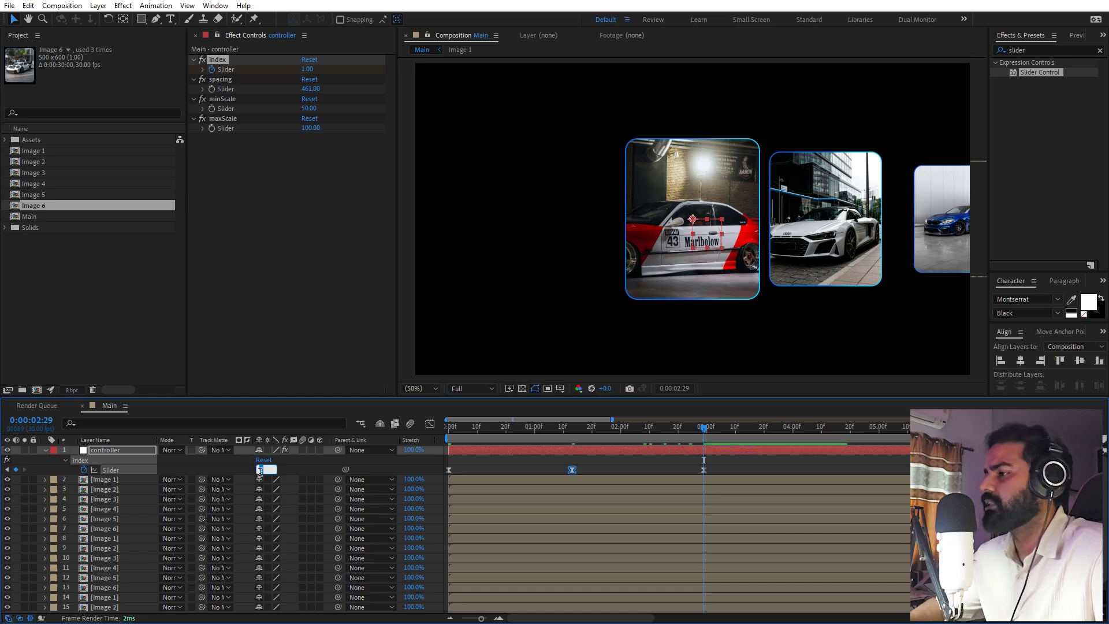
pyautogui.press('Return')
pyautogui.press('space')
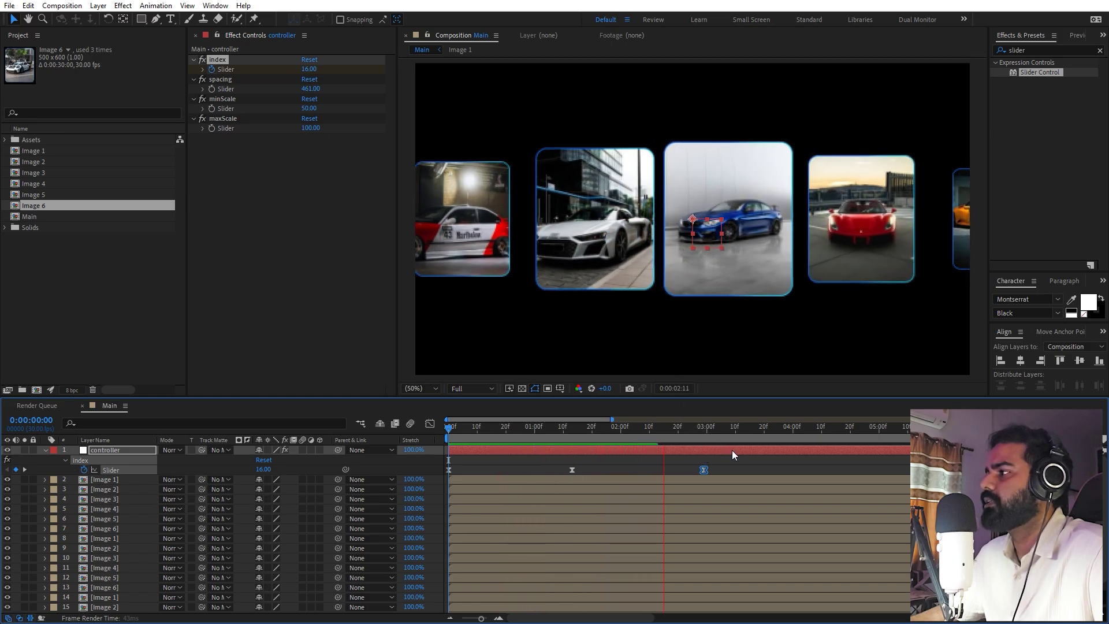
pyautogui.moveTo(563, 448); pyautogui.dragTo(573, 446)
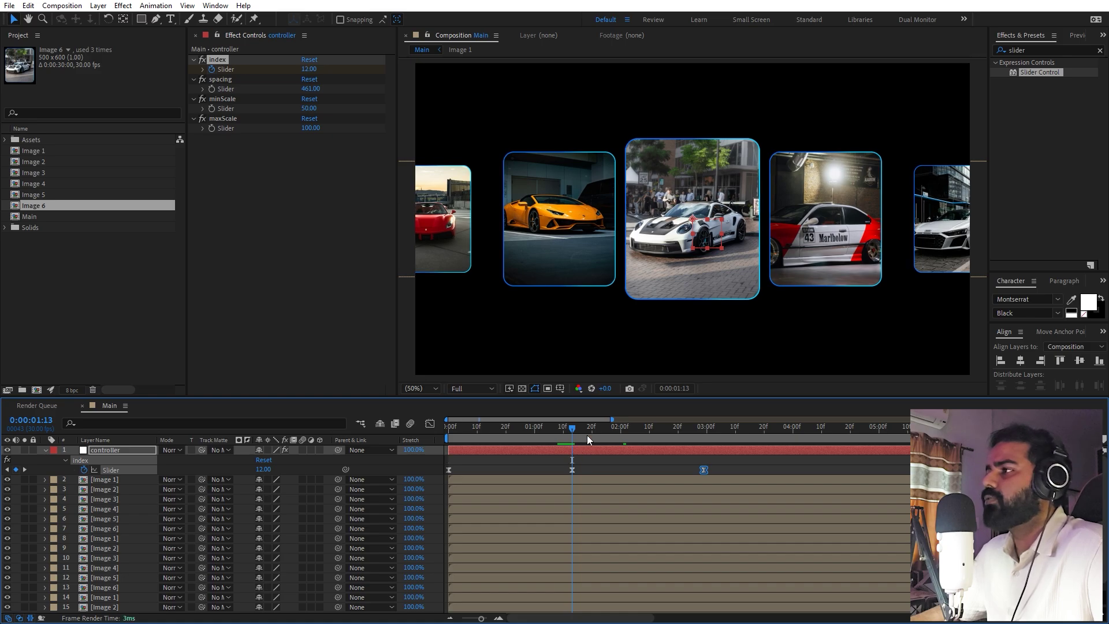
# Widen the controller's spacing to 506 and preview the carousel from the start.
pyautogui.click(236, 181)
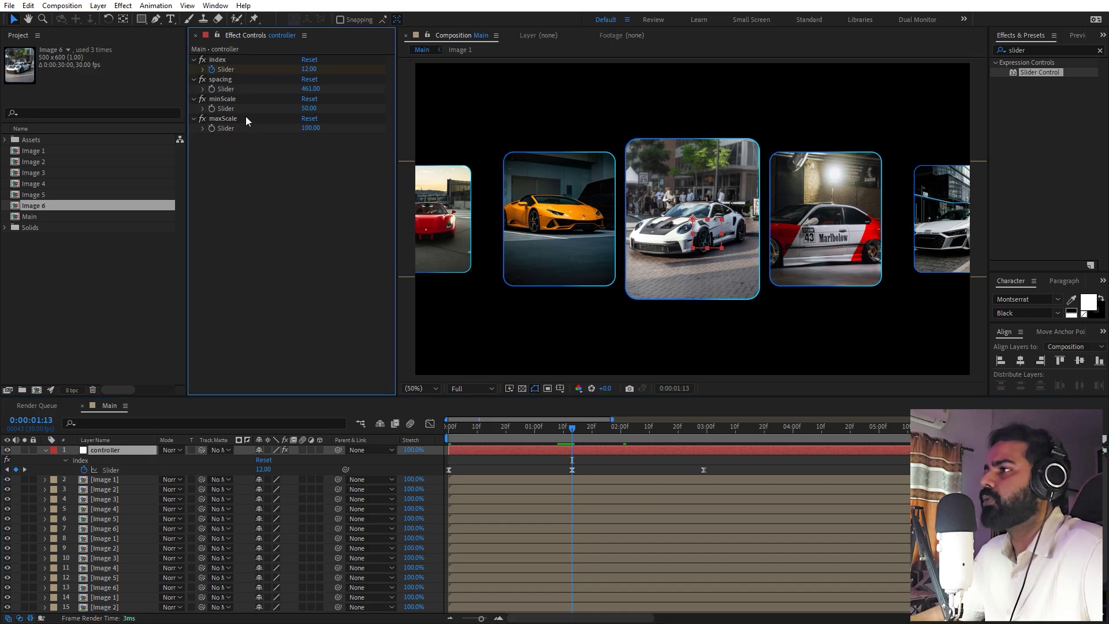
pyautogui.click(222, 81)
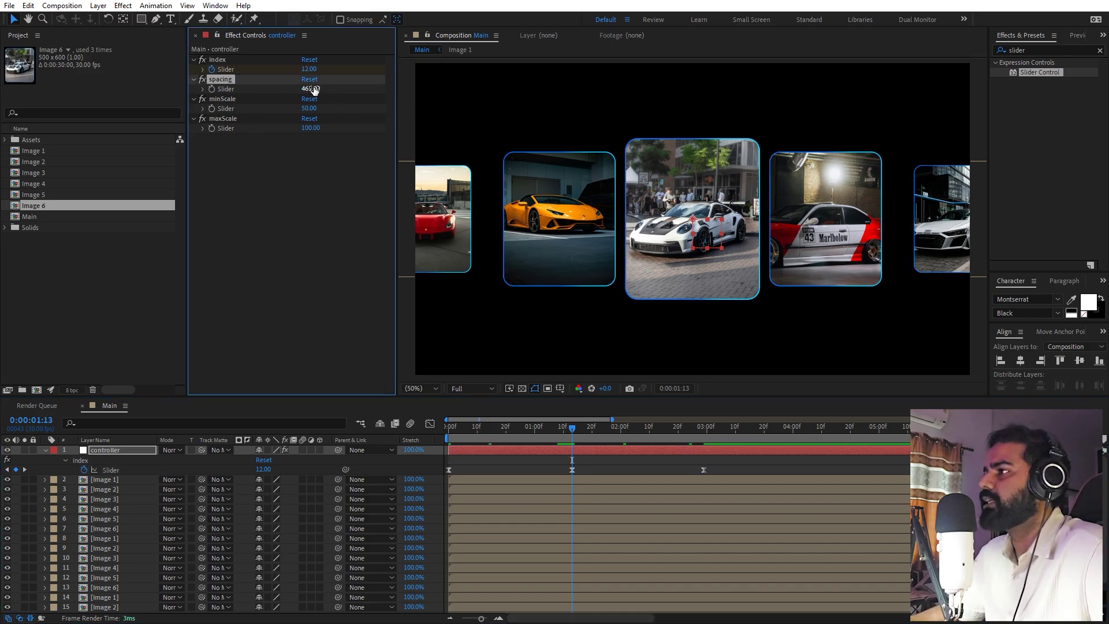
pyautogui.moveTo(313, 89); pyautogui.dragTo(257, 110)
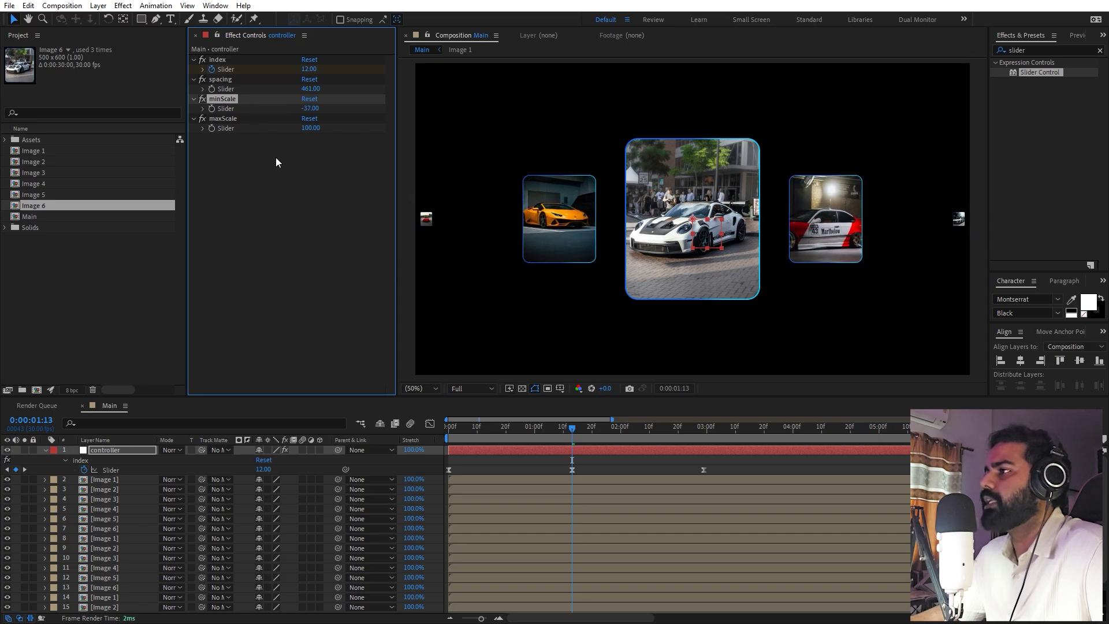
pyautogui.press('Home')
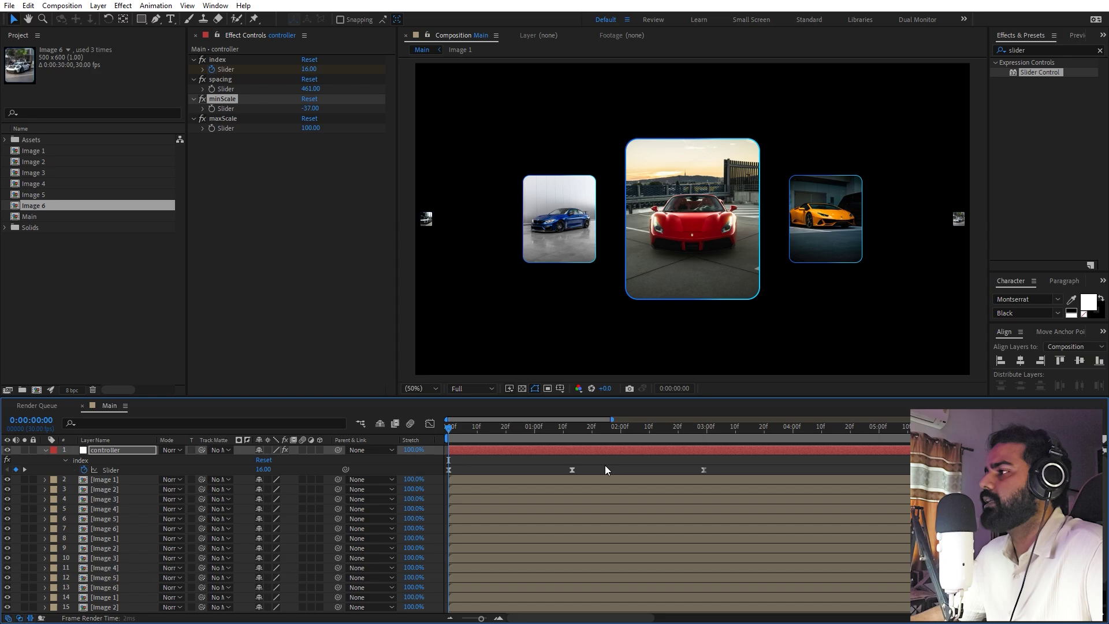
pyautogui.press('space')
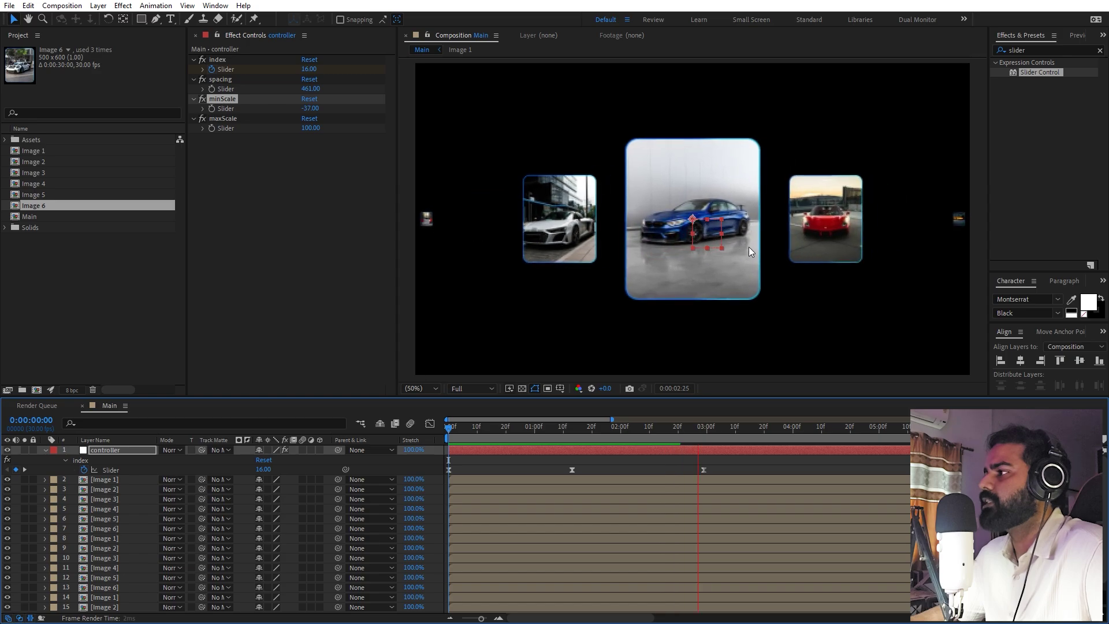
pyautogui.press('space')
# Raise maxScale to 136, spacing to 602 and lower minScale to -106, then preview.
pyautogui.moveTo(310, 128); pyautogui.dragTo(336, 133)
pyautogui.moveTo(308, 93); pyautogui.dragTo(397, 96)
pyautogui.moveTo(312, 108); pyautogui.dragTo(270, 110)
pyautogui.press('space')
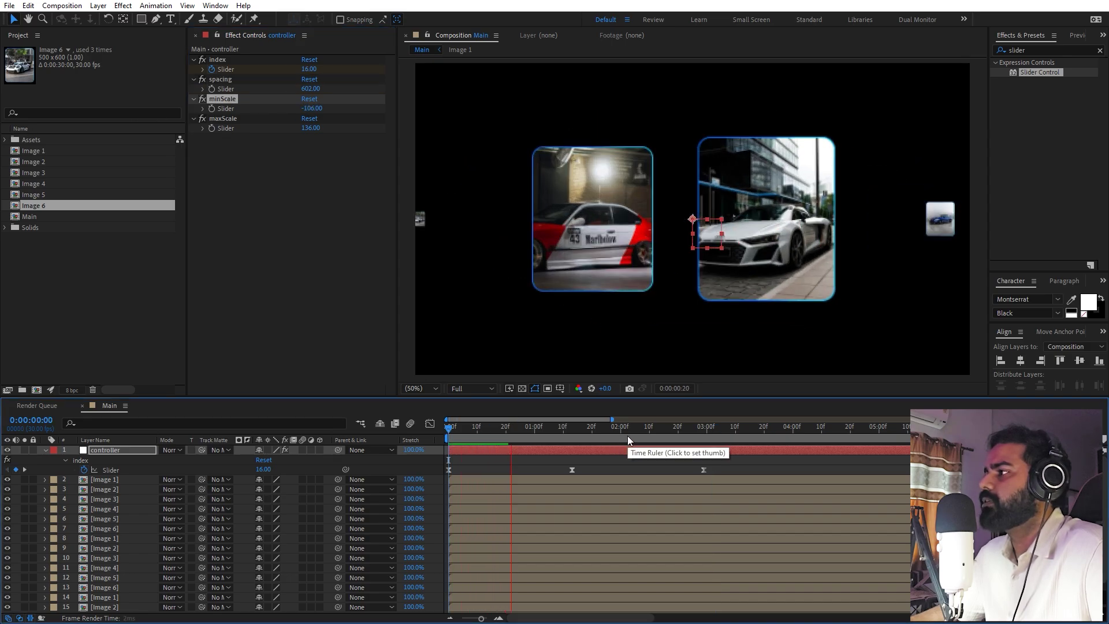
pyautogui.press('space')
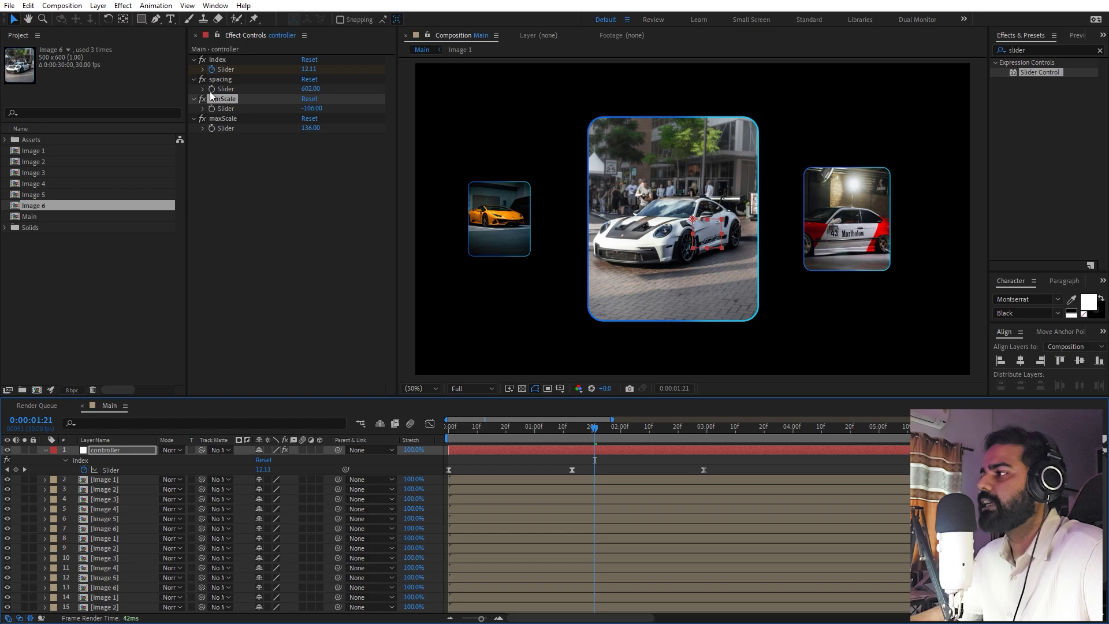
pyautogui.press('pagedown')
pyautogui.press('pagedown')
pyautogui.press('pagedown')
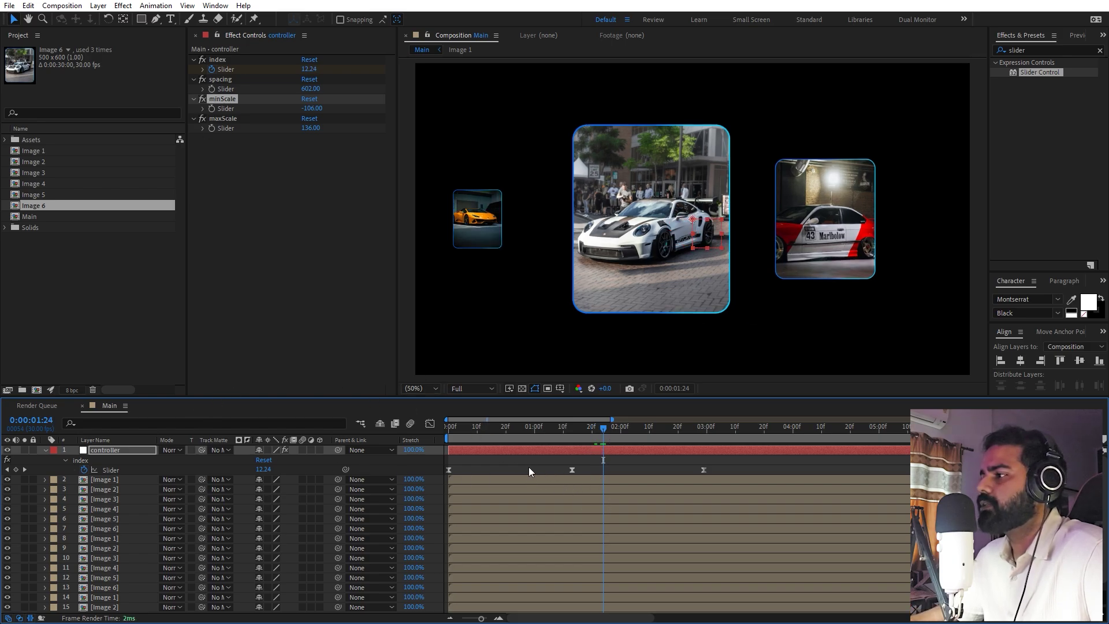
# Add a new adjustment layer and apply the Glow effect from Effects & Presets to it.
pyautogui.rightClick(292, 507)
pyautogui.moveTo(347, 368)
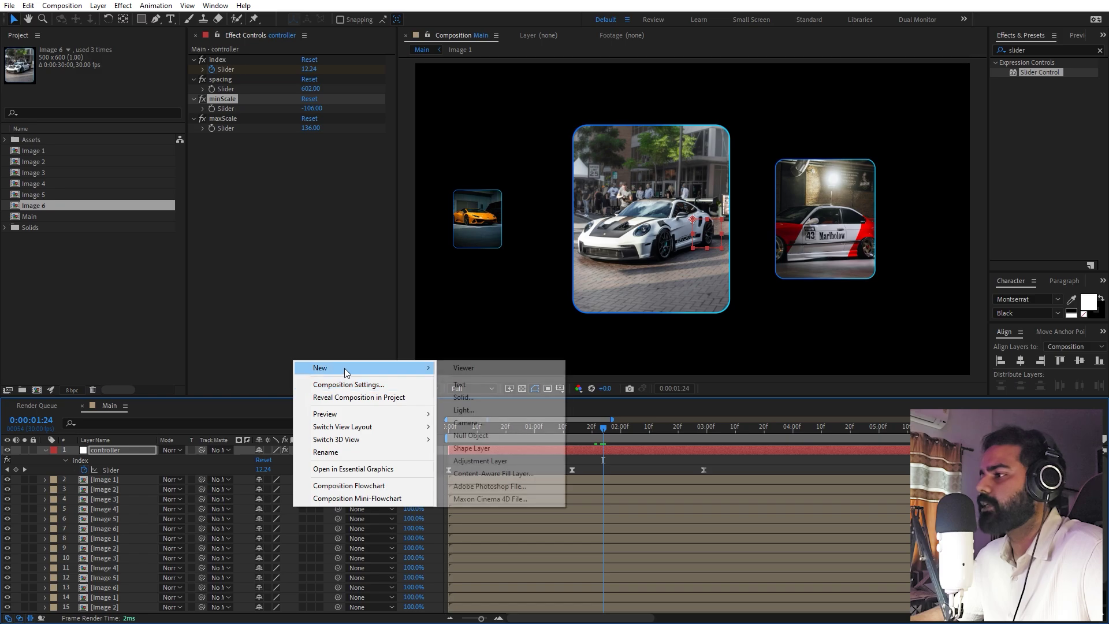
pyautogui.click(490, 461)
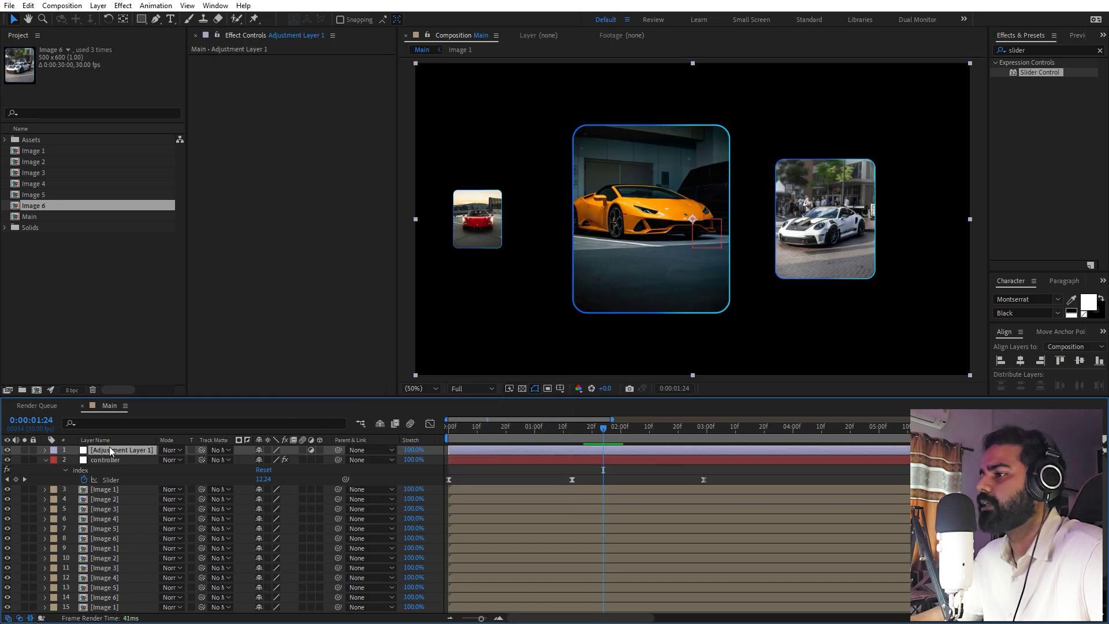
pyautogui.click(1039, 54)
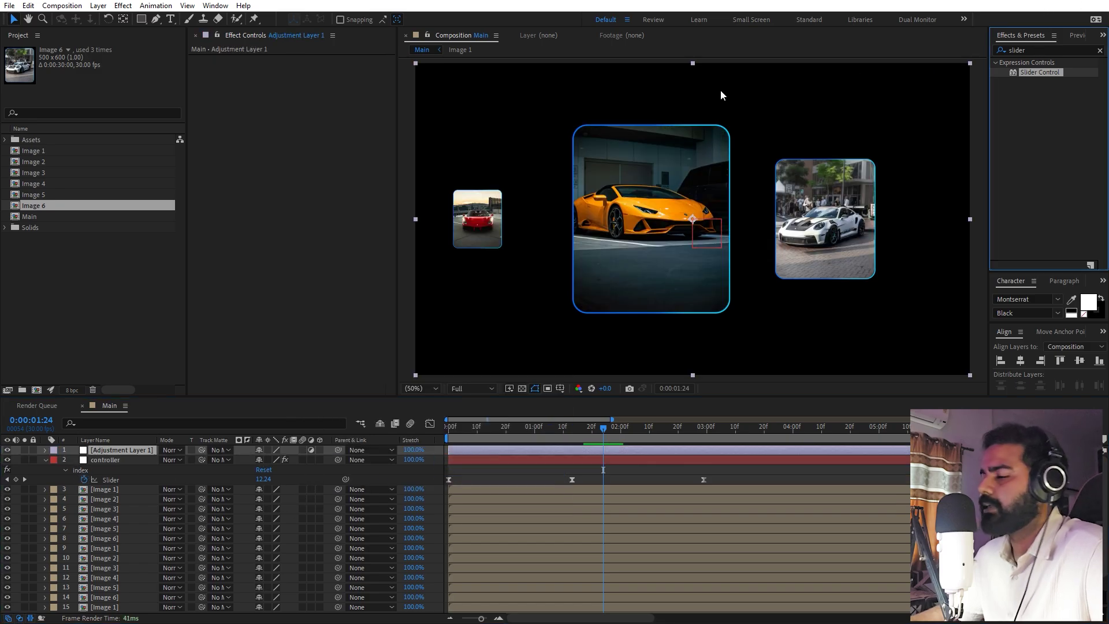
pyautogui.click(1045, 49)
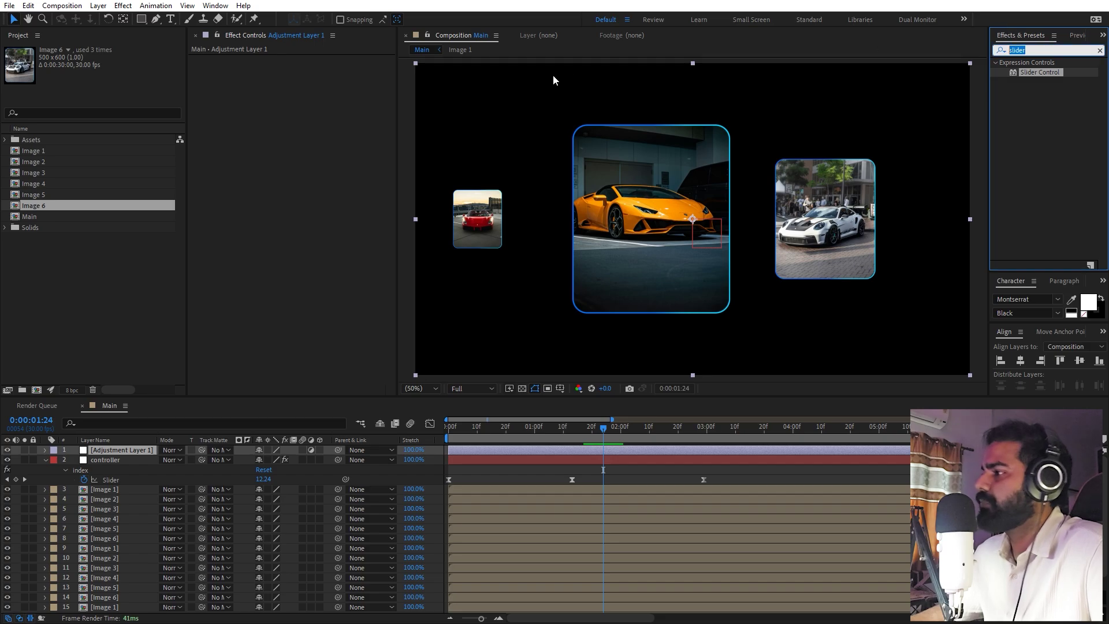
pyautogui.write('glow')
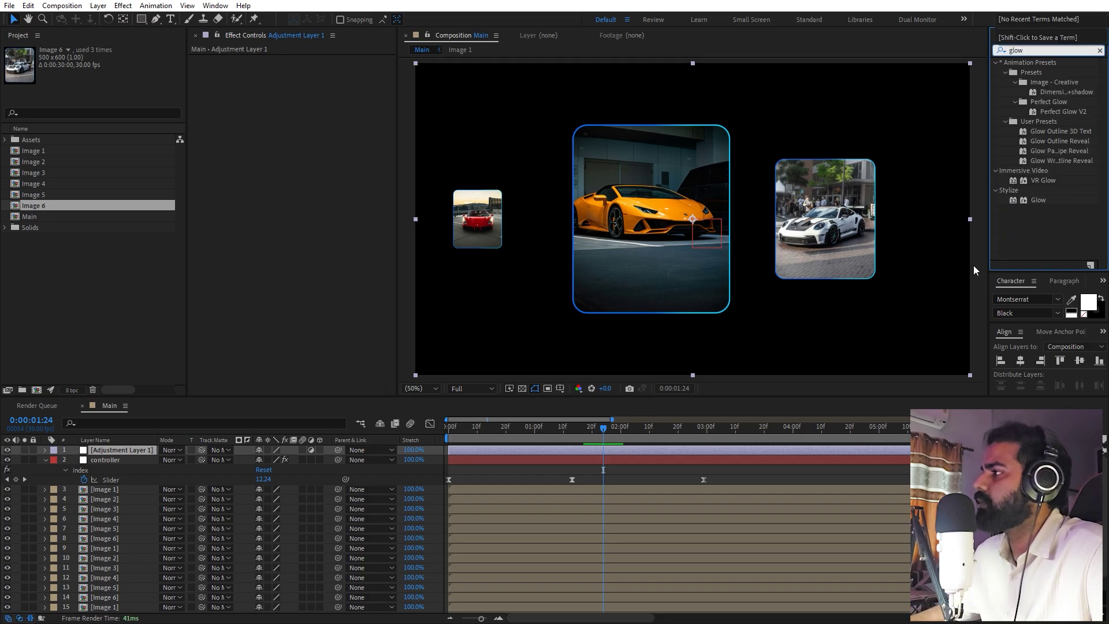
pyautogui.moveTo(1032, 203); pyautogui.dragTo(141, 450)
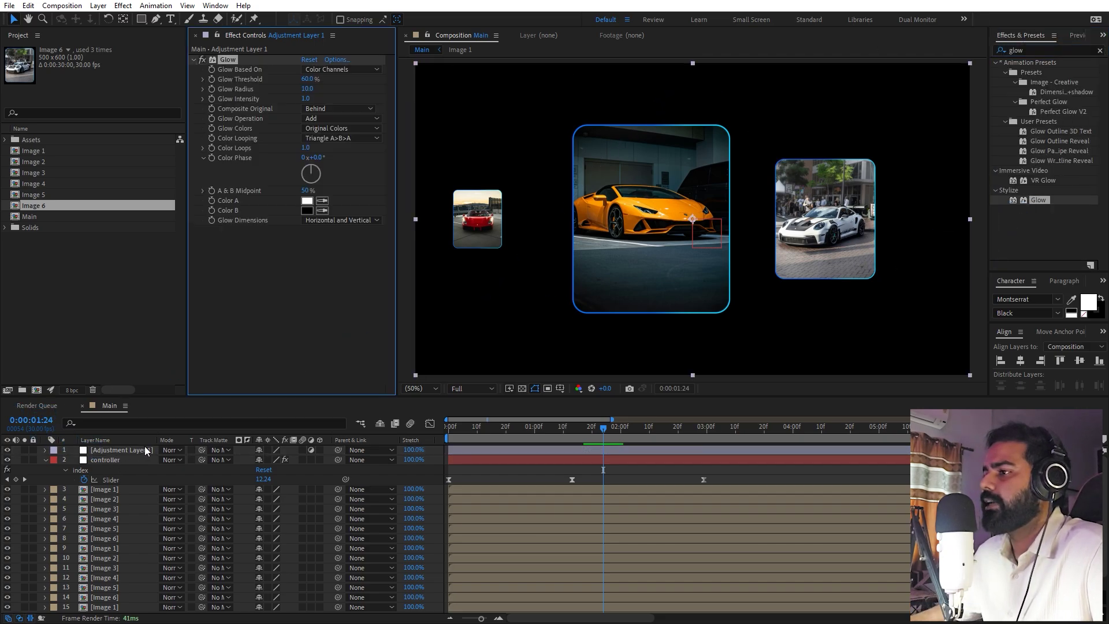
# Move the controller layer to the bottom of the Main layer stack.
pyautogui.click(139, 449)
pyautogui.hotkey('ctrl', 'd')
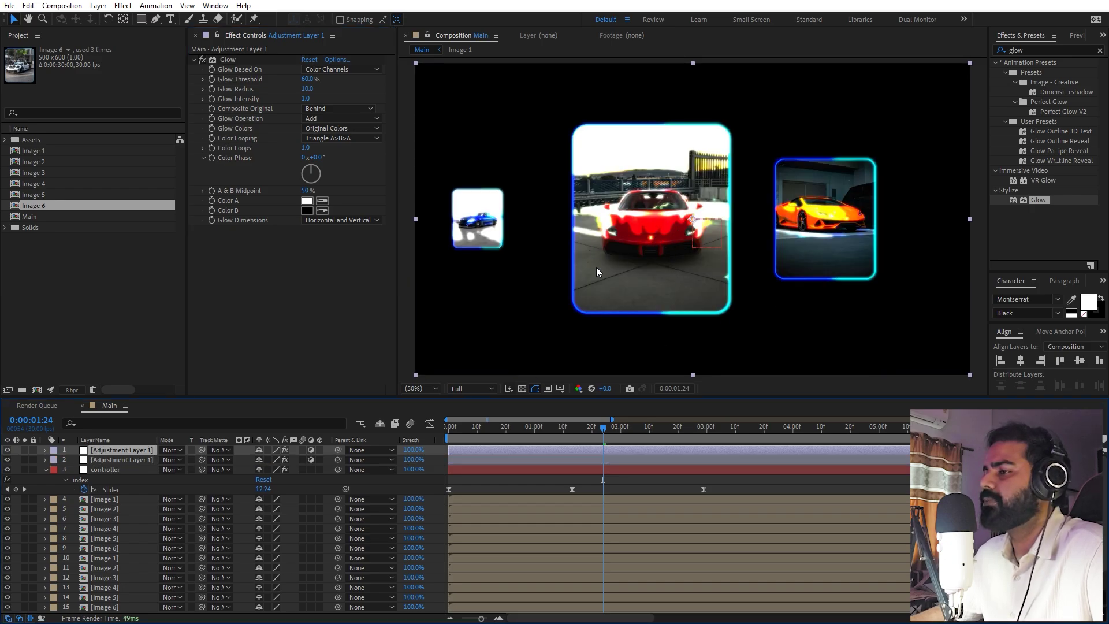
pyautogui.hotkey('ctrl', 'z')
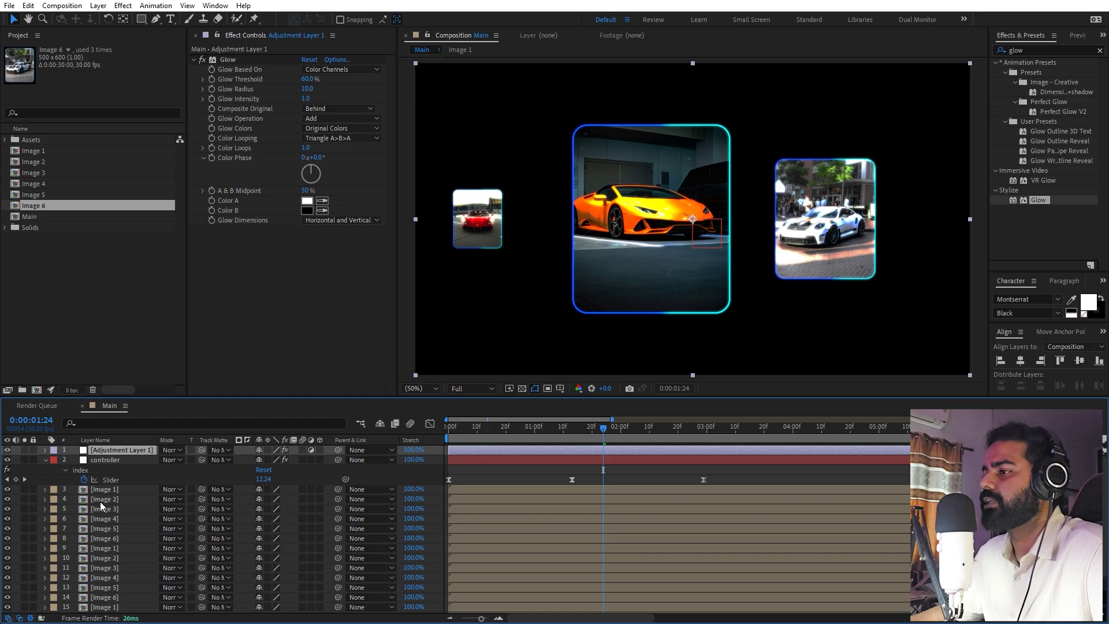
pyautogui.click(45, 459)
pyautogui.moveTo(105, 460); pyautogui.dragTo(118, 616)
pyautogui.scroll(2, 115, 576)
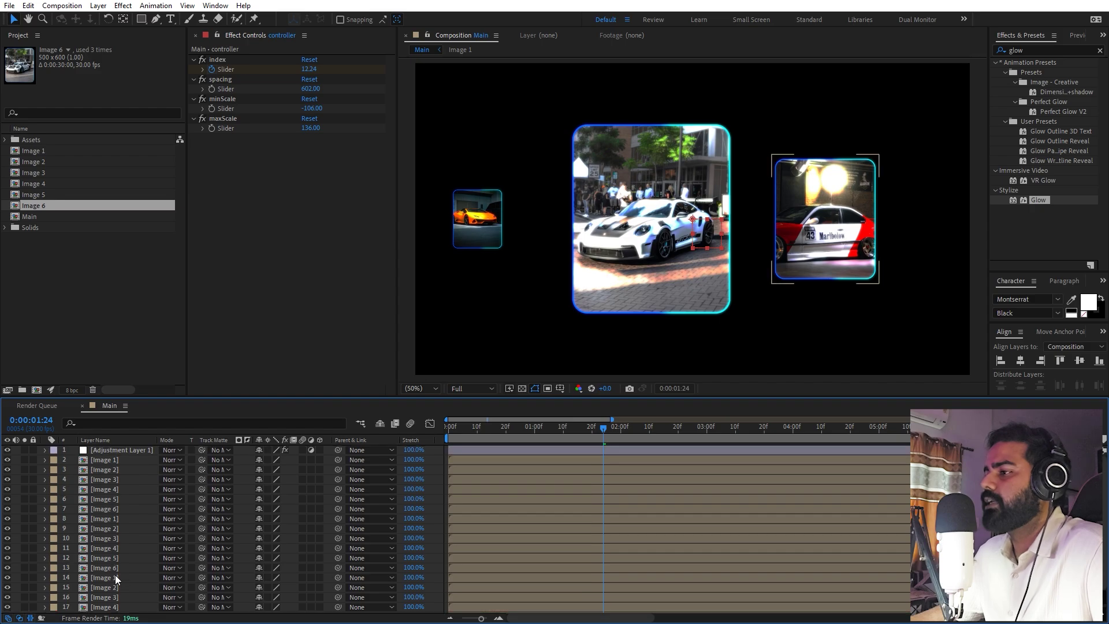
# Set the Glow on Adjustment Layer 1 to radius about 107 and intensity 0.2.
pyautogui.click(134, 450)
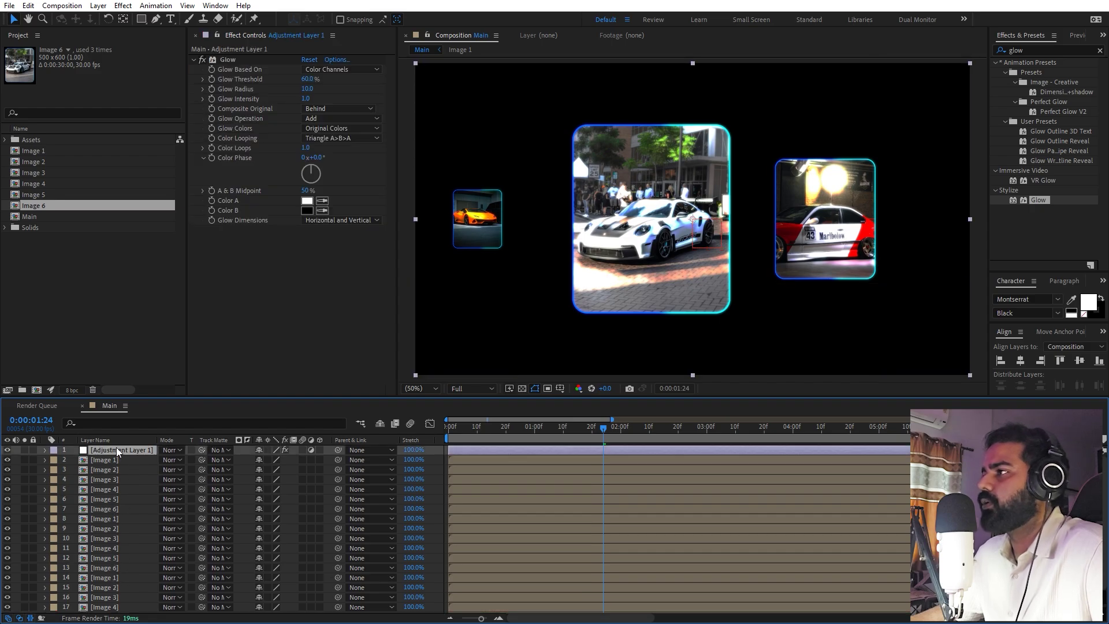
pyautogui.moveTo(308, 88); pyautogui.dragTo(362, 89)
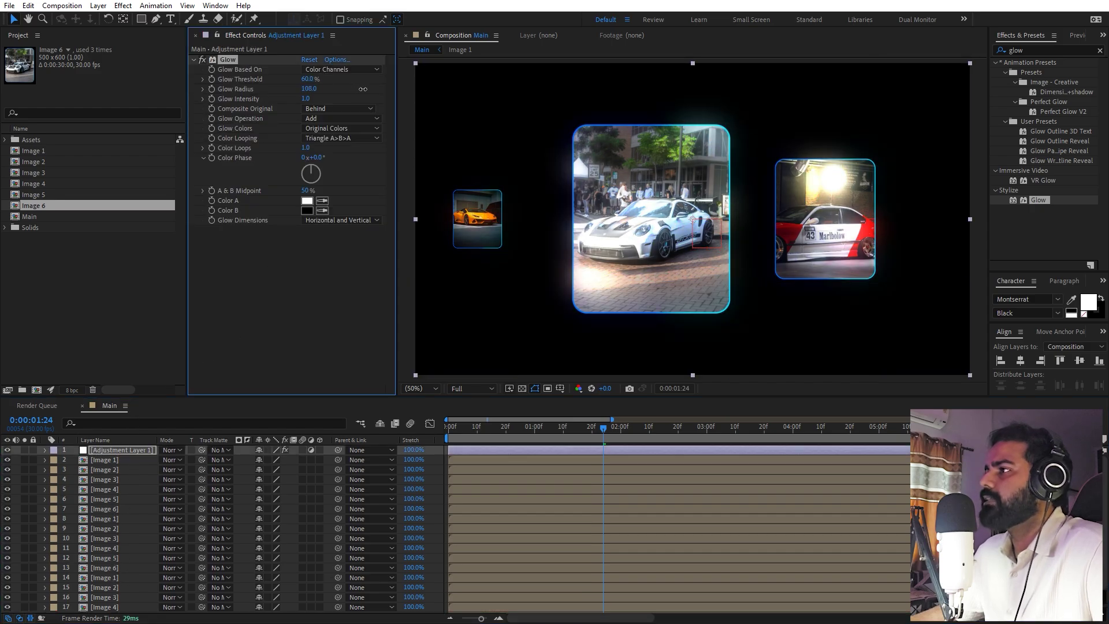
pyautogui.moveTo(305, 98); pyautogui.dragTo(283, 98)
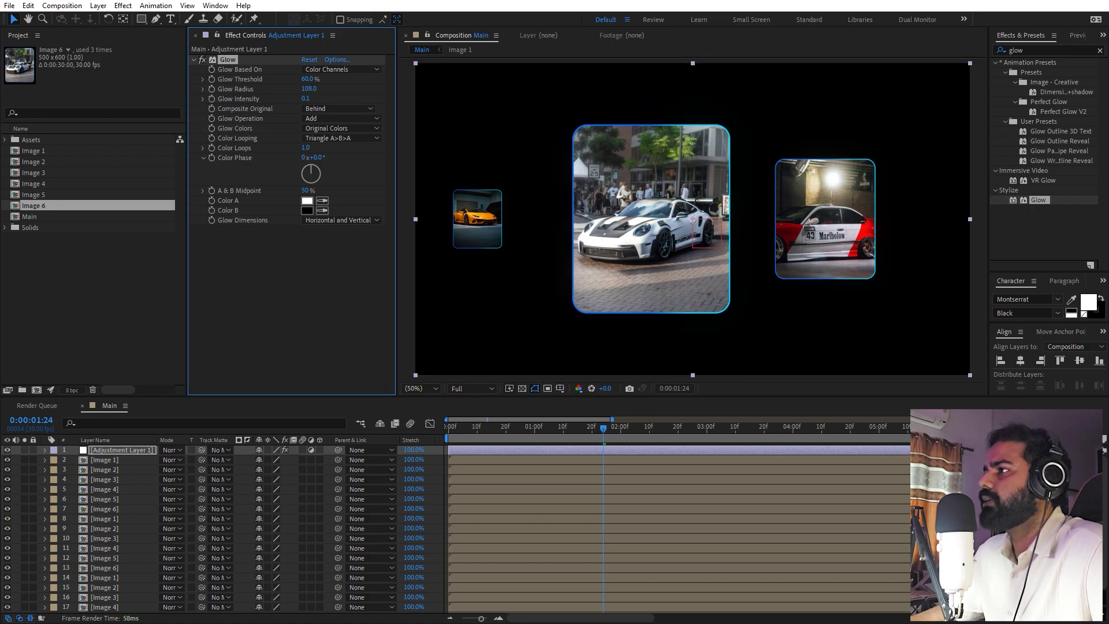
# Duplicate the Glow into Glow 2 and Glow 3 with radii 178 and 396, then scrub to check.
pyautogui.hotkey('ctrl', 'd')
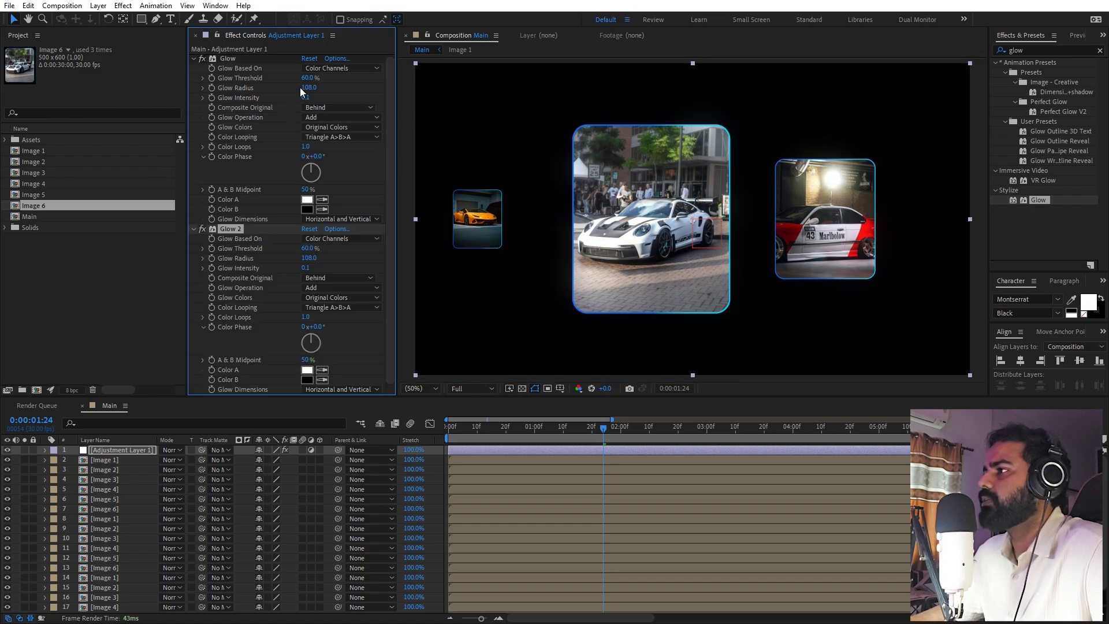
pyautogui.click(306, 97)
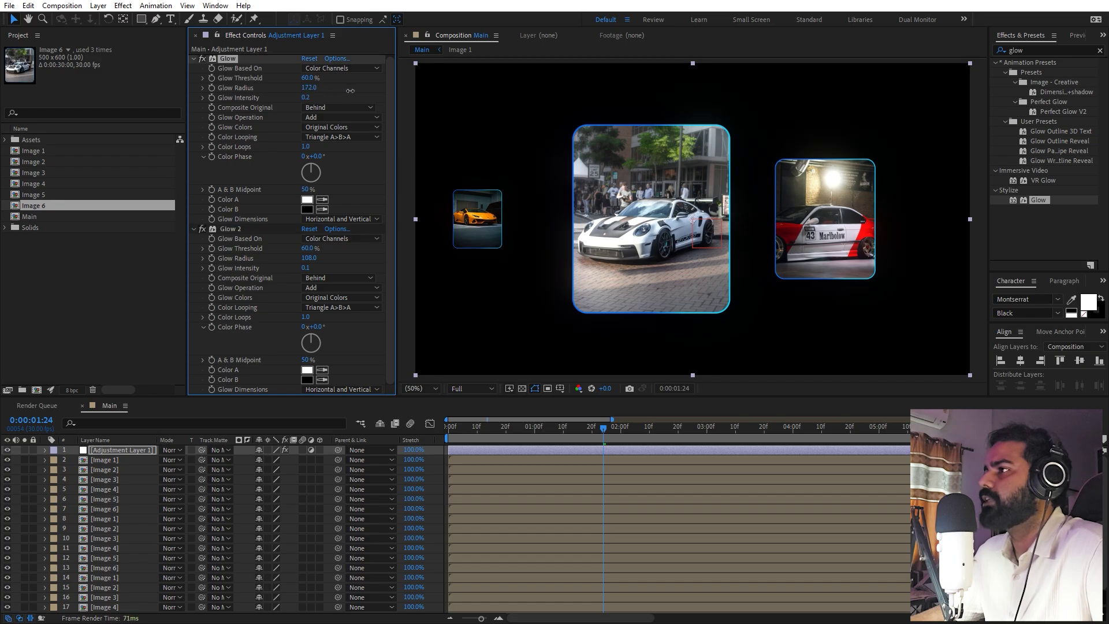
pyautogui.moveTo(227, 59); pyautogui.dragTo(316, 273)
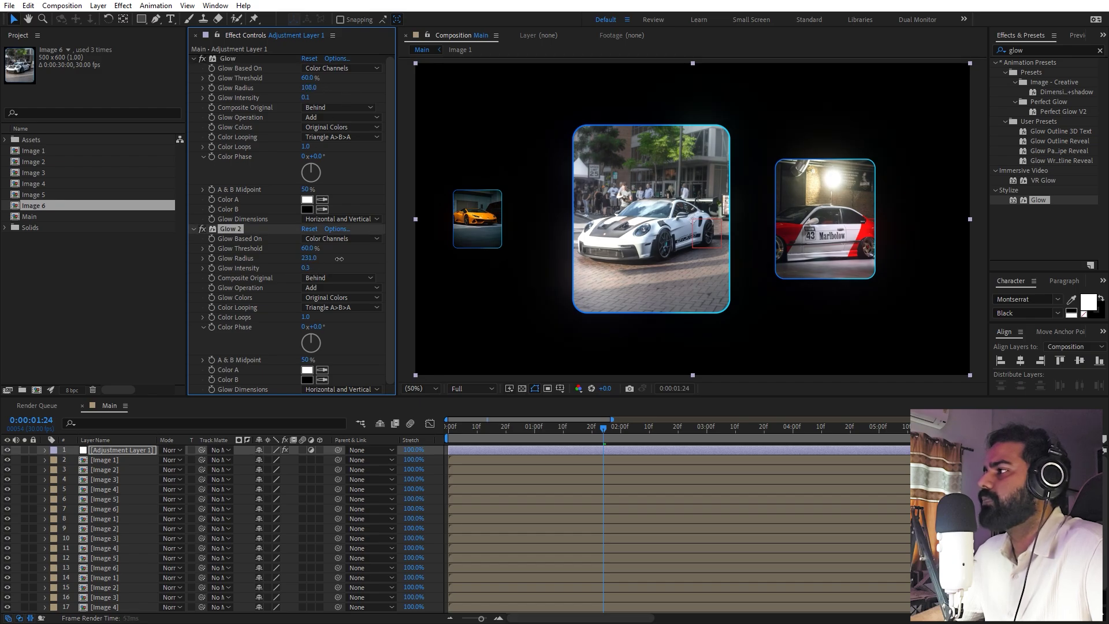
pyautogui.hotkey('ctrl', 'd')
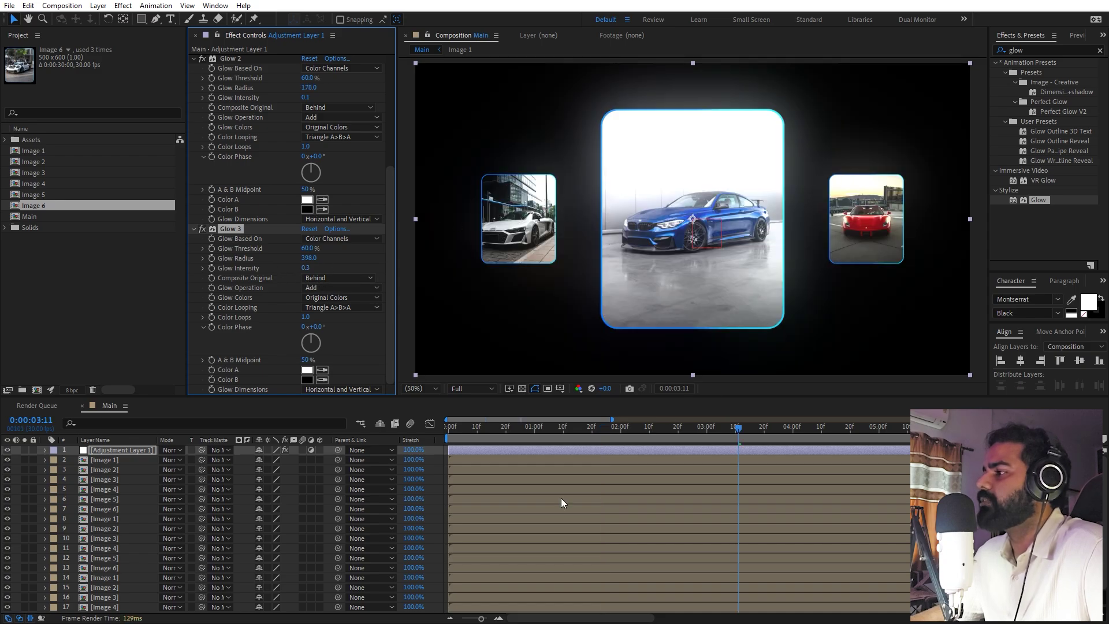
pyautogui.moveTo(462, 429); pyautogui.dragTo(480, 448)
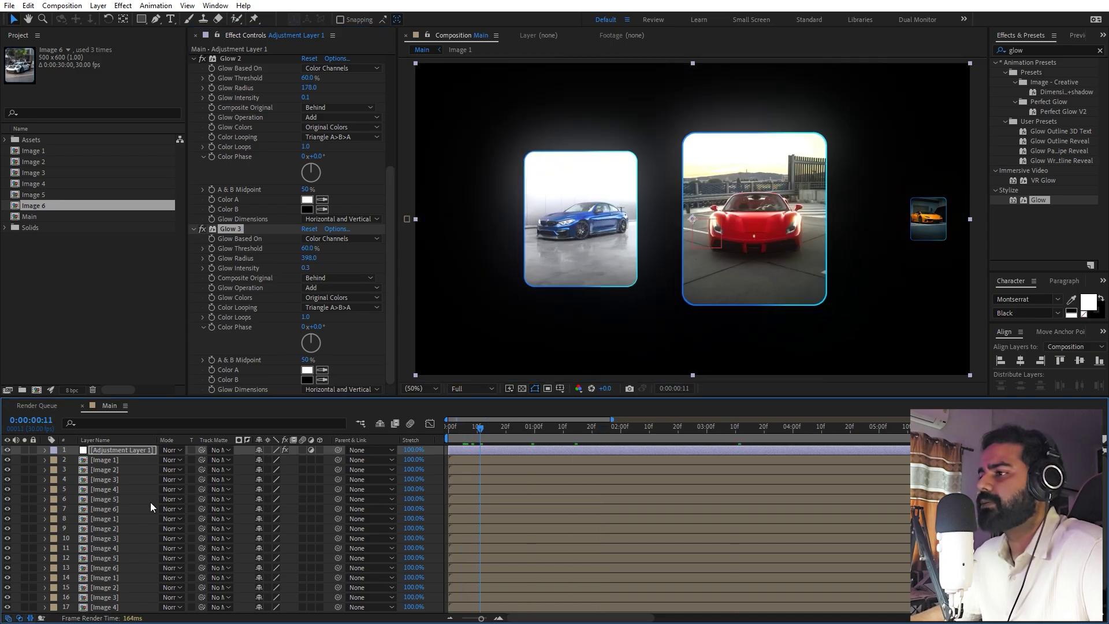
pyautogui.click(123, 321)
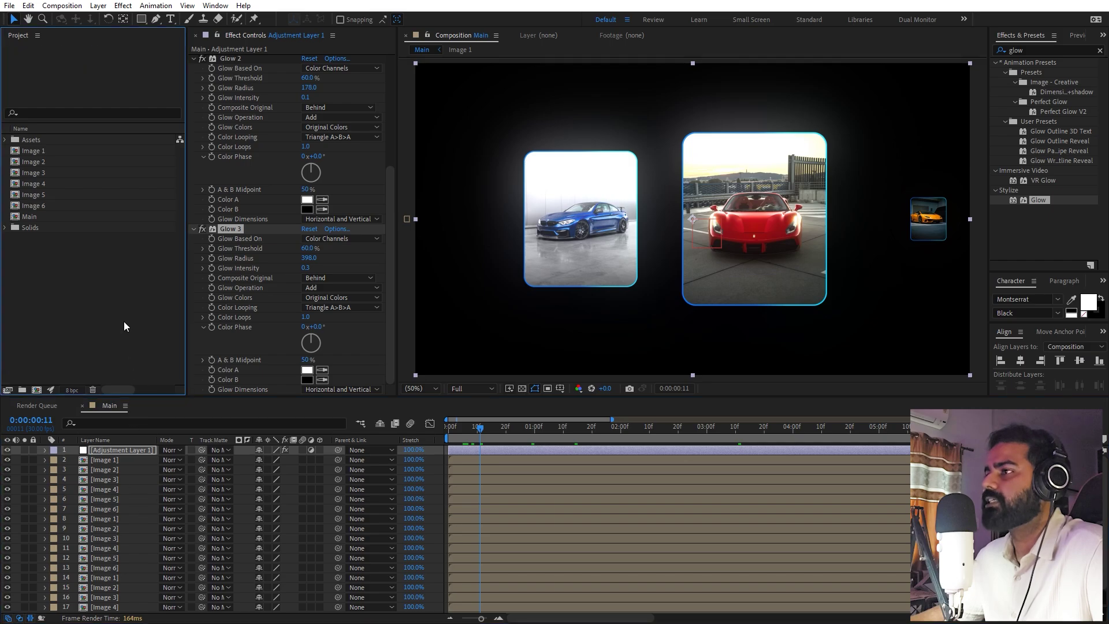
# Create a new 1920×1080, 30 fps composition named 'Final'.
pyautogui.click(70, 6)
pyautogui.click(75, 19)
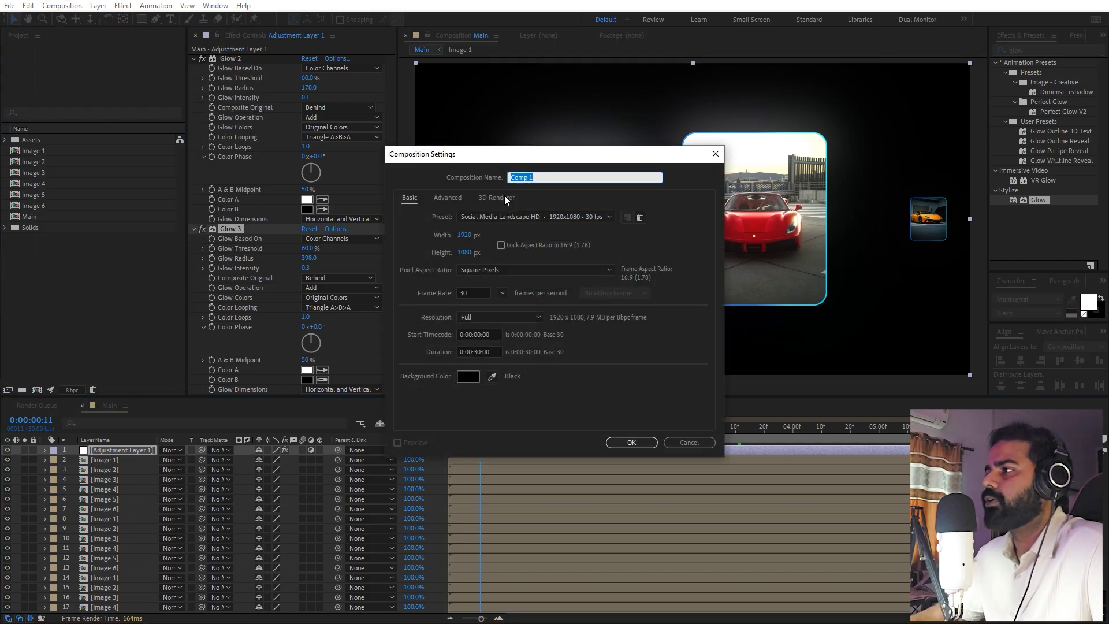
pyautogui.write('Final')
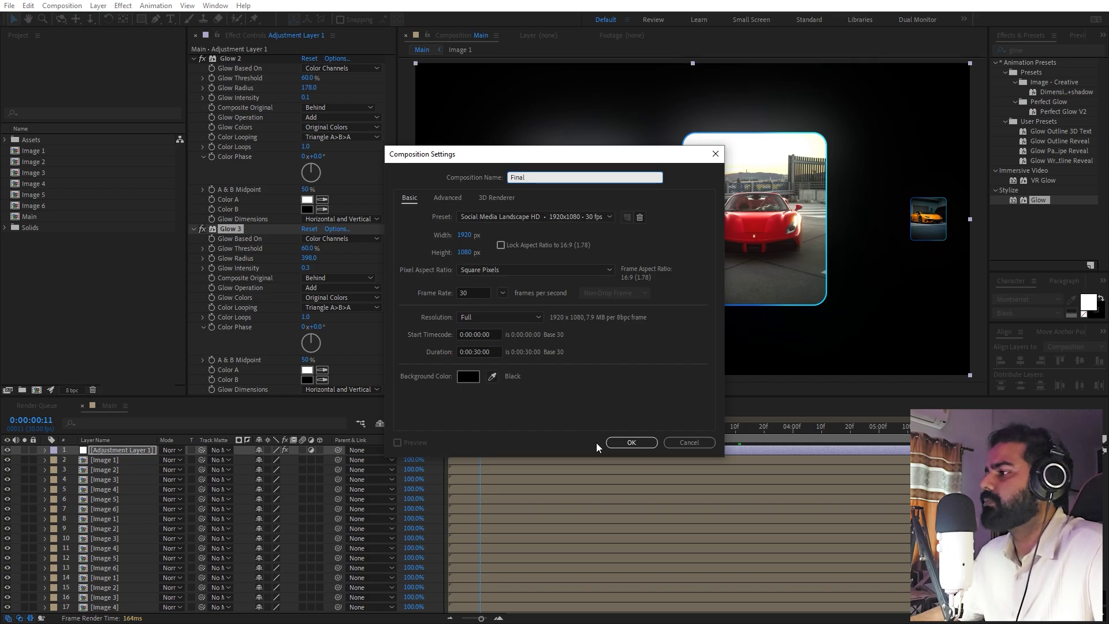
pyautogui.click(631, 443)
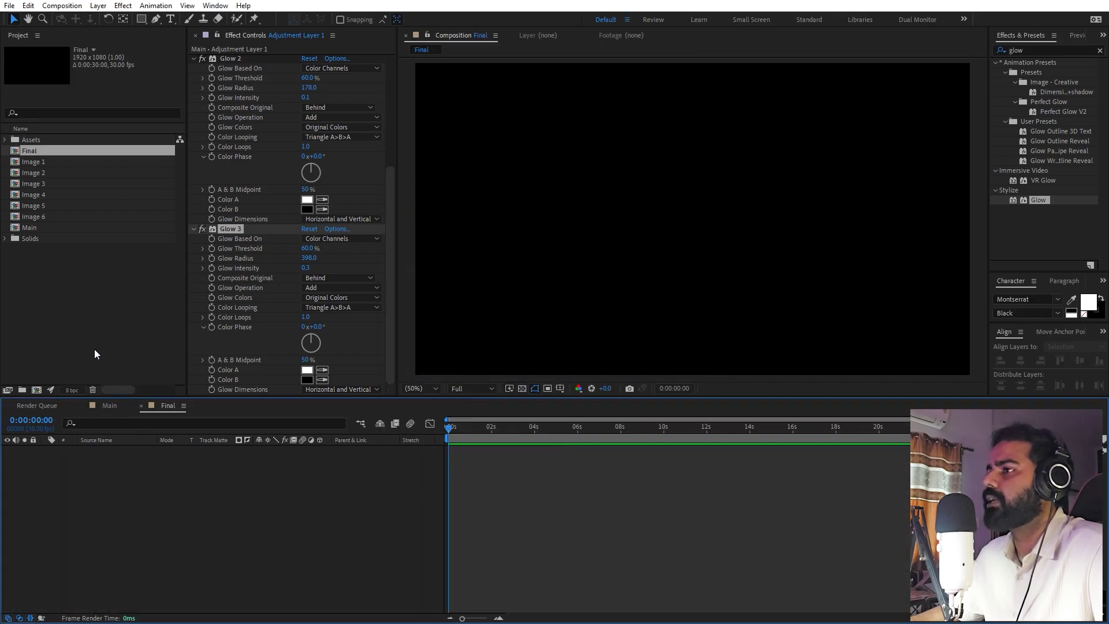
# Place the Main comp into the Final timeline and duplicate its layer.
pyautogui.click(95, 354)
pyautogui.moveTo(41, 232); pyautogui.dragTo(132, 496)
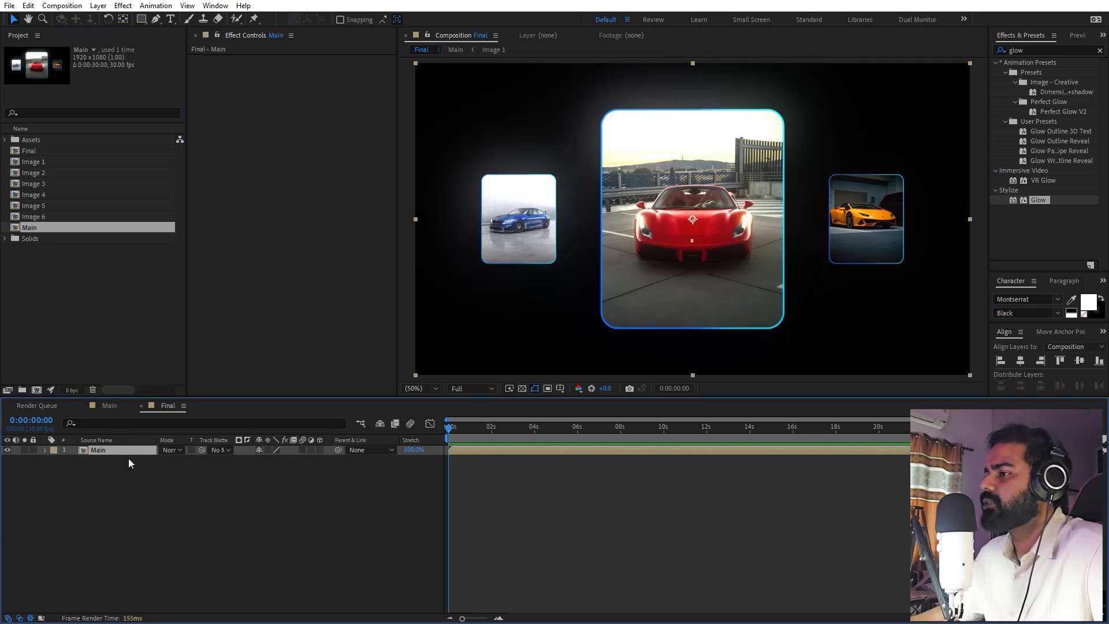
pyautogui.hotkey('ctrl', 'd')
# Flip the duplicate Main layer vertically and drag it down below the cards.
pyautogui.click(104, 460)
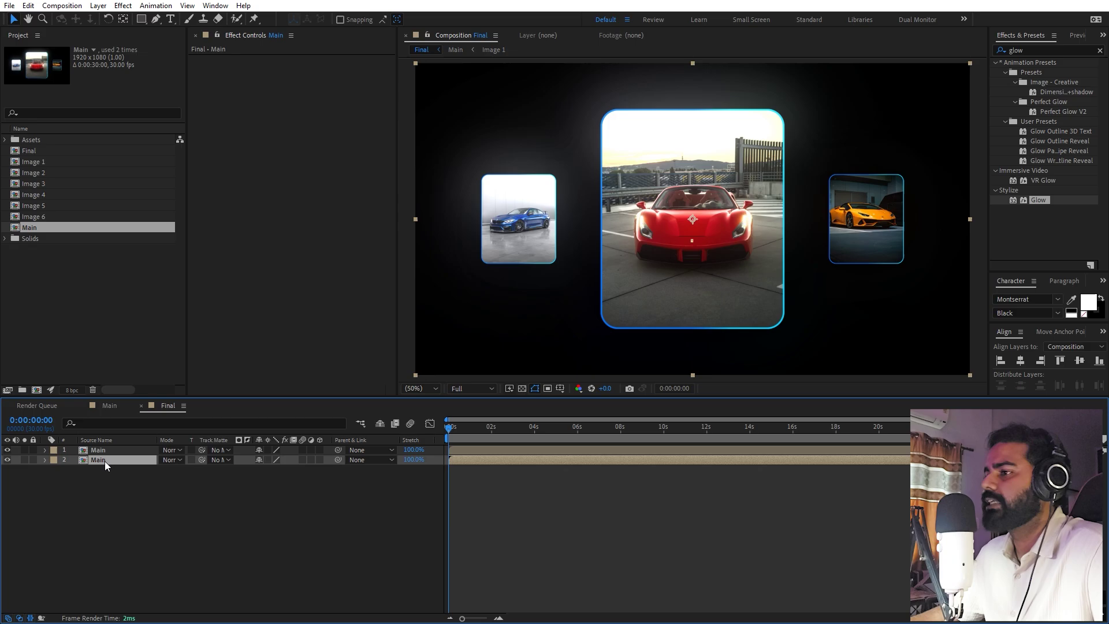
pyautogui.rightClick(104, 460)
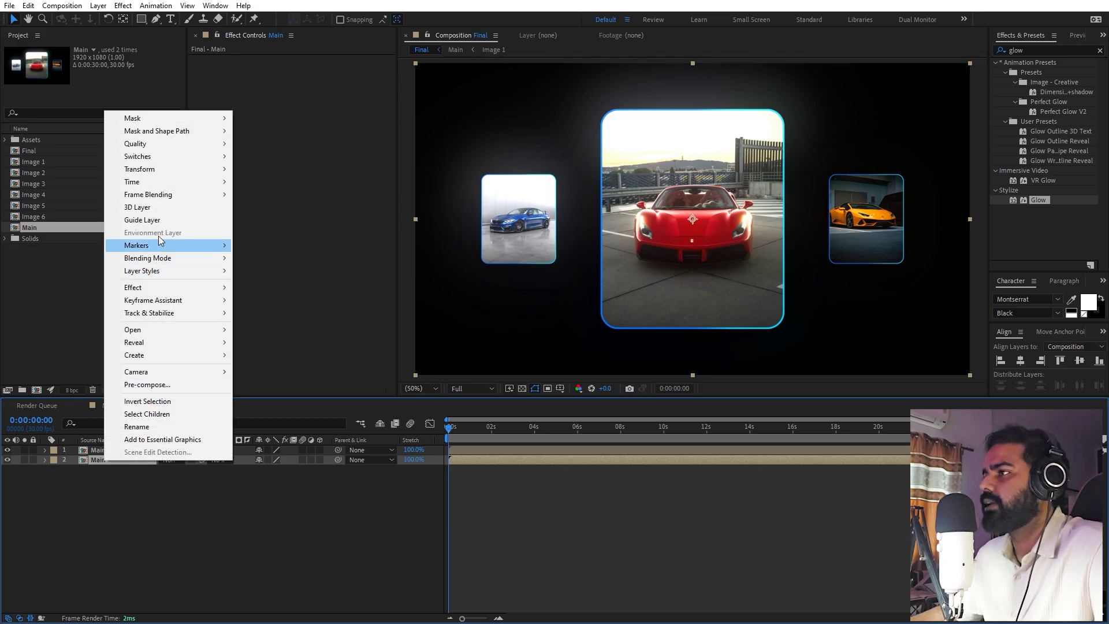
pyautogui.moveTo(173, 169)
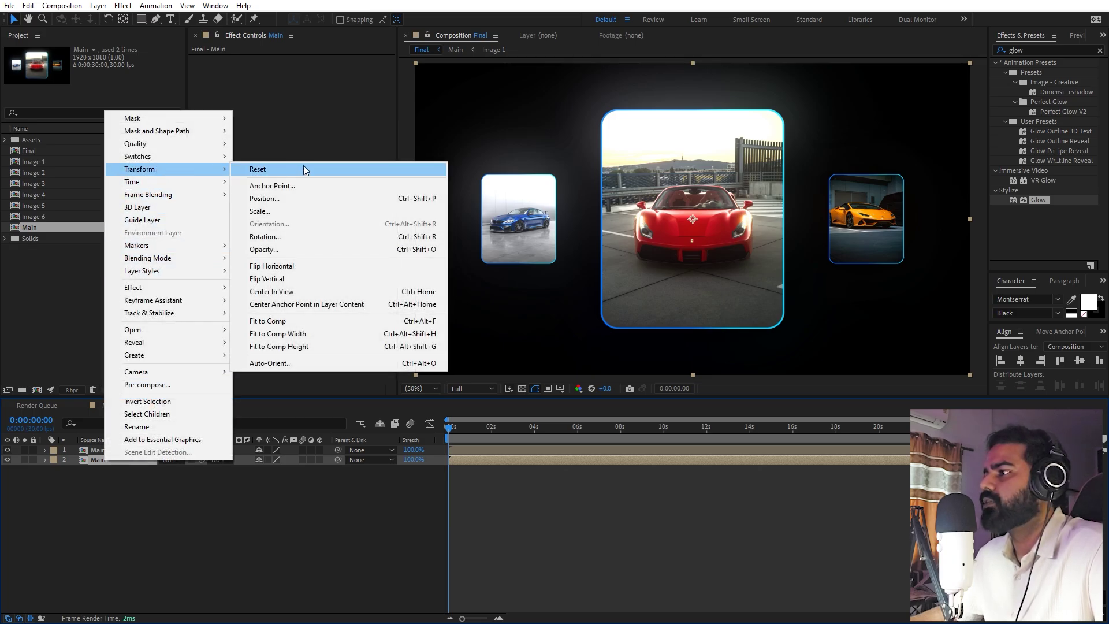
pyautogui.click(281, 279)
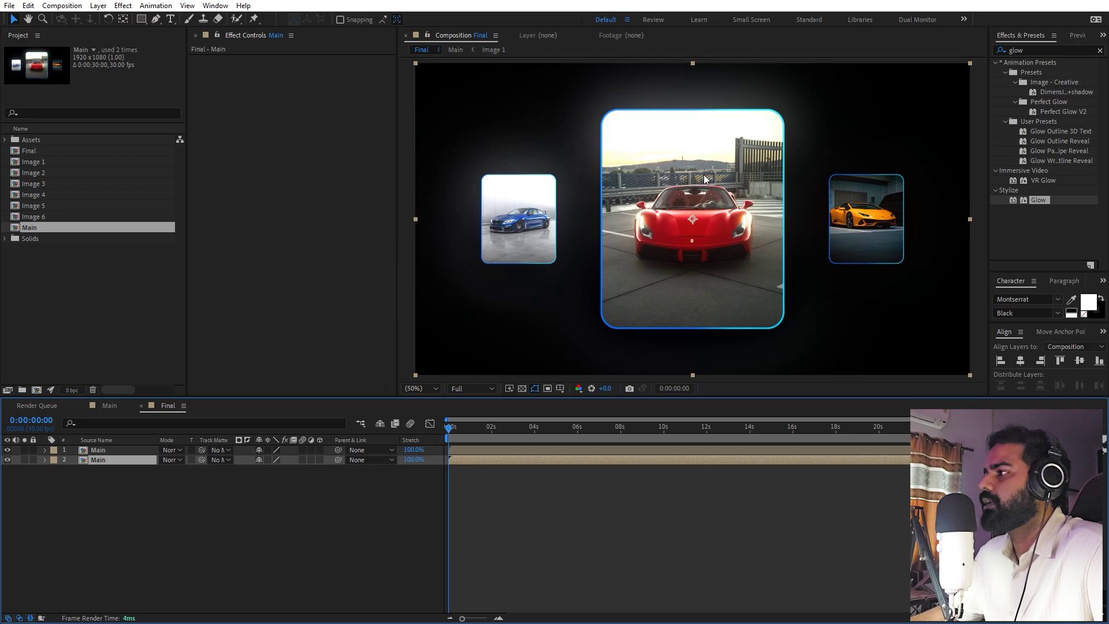
pyautogui.moveTo(704, 178); pyautogui.dragTo(677, 392)
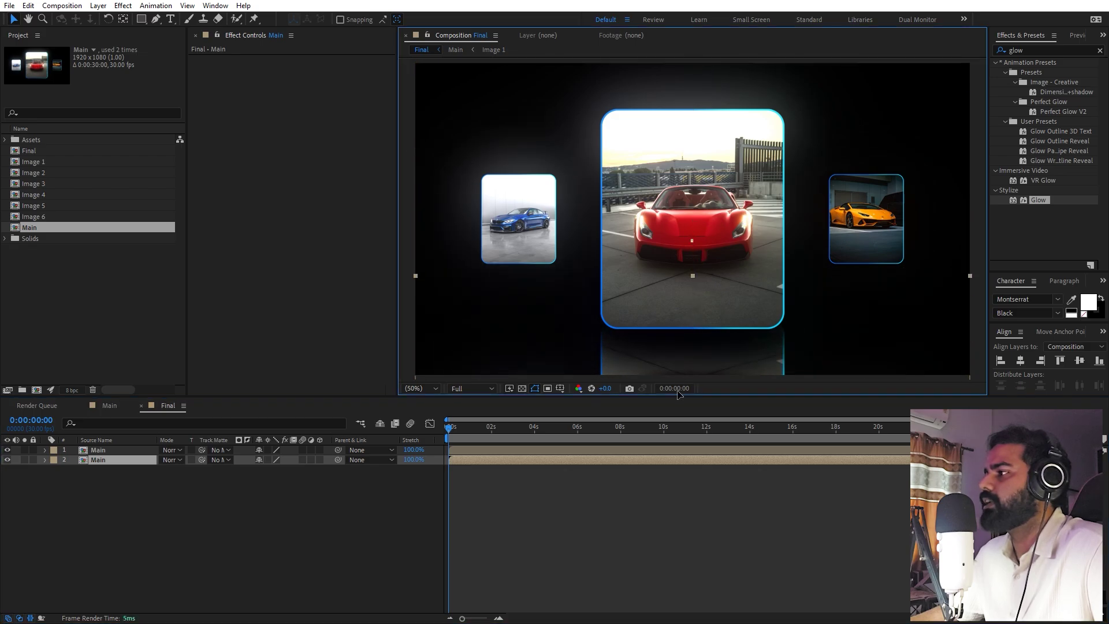
# Set both Main layers to Add blending mode.
pyautogui.click(173, 459)
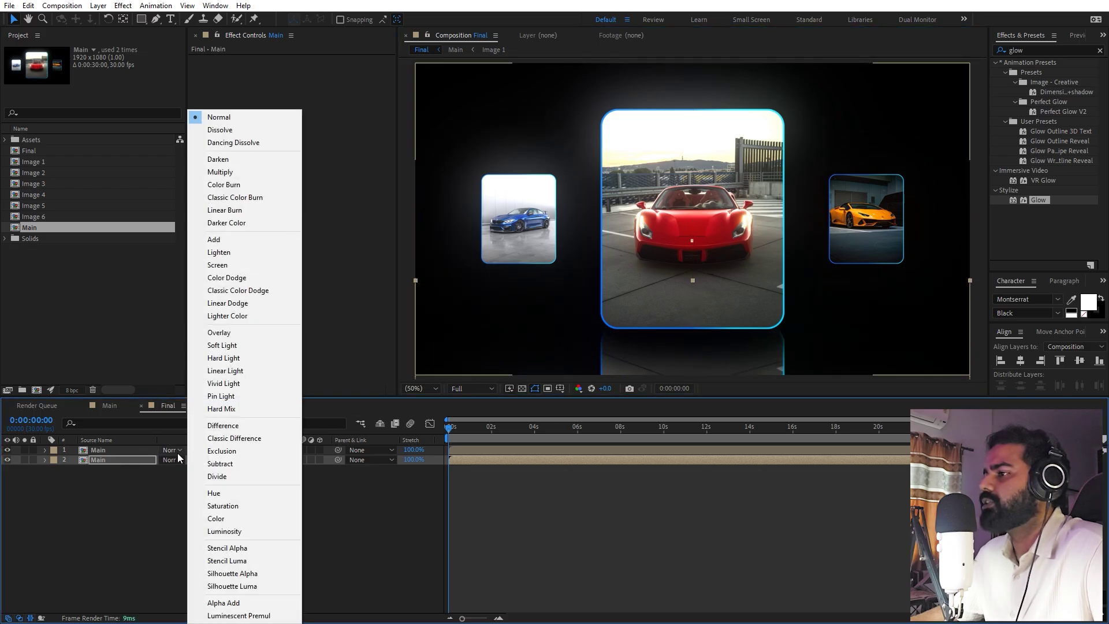
pyautogui.click(110, 452)
pyautogui.keyDown('shift'); pyautogui.click(110, 460); pyautogui.keyUp('shift')
pyautogui.click(173, 460)
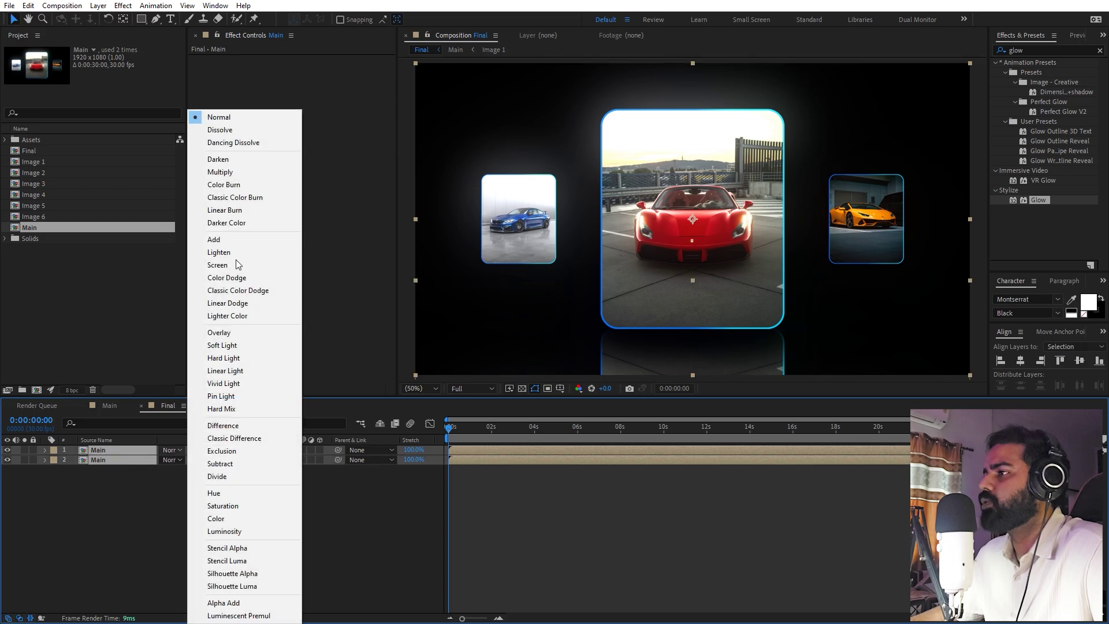
pyautogui.click(234, 242)
# Nudge the reflection slightly lower and fade its opacity to about 36%, then fit the view.
pyautogui.scroll(-5, 718, 259)
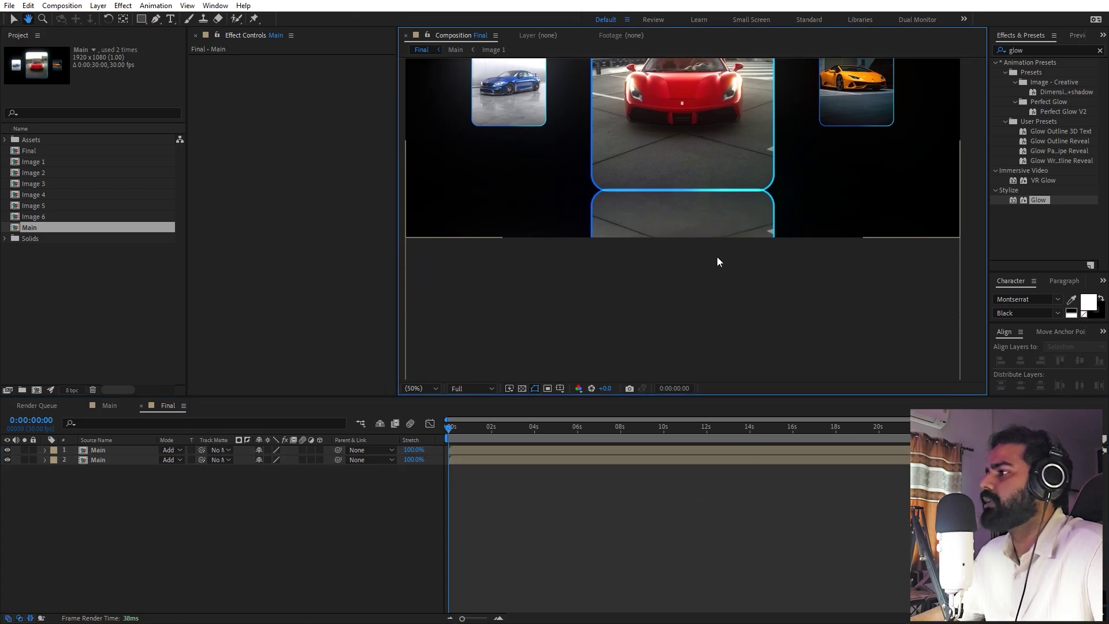
pyautogui.click(716, 309)
pyautogui.moveTo(716, 309)
pyautogui.mouseDown()
pyautogui.moveTo(715, 330)
pyautogui.moveTo(715, 320)
pyautogui.mouseUp()
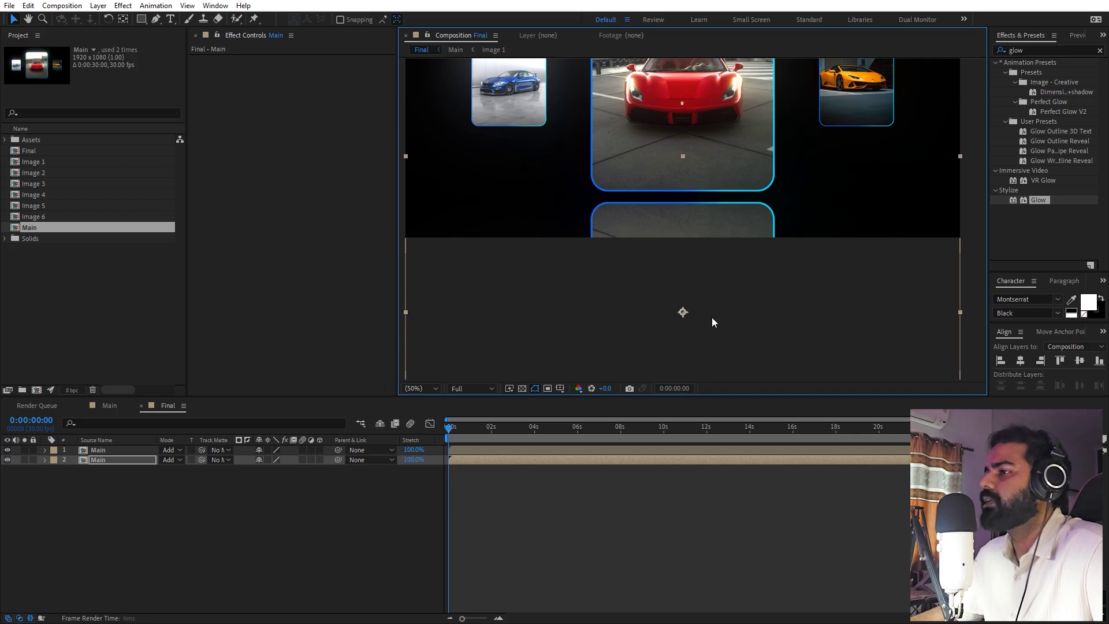
pyautogui.click(183, 501)
pyautogui.click(106, 460)
pyautogui.press('t')
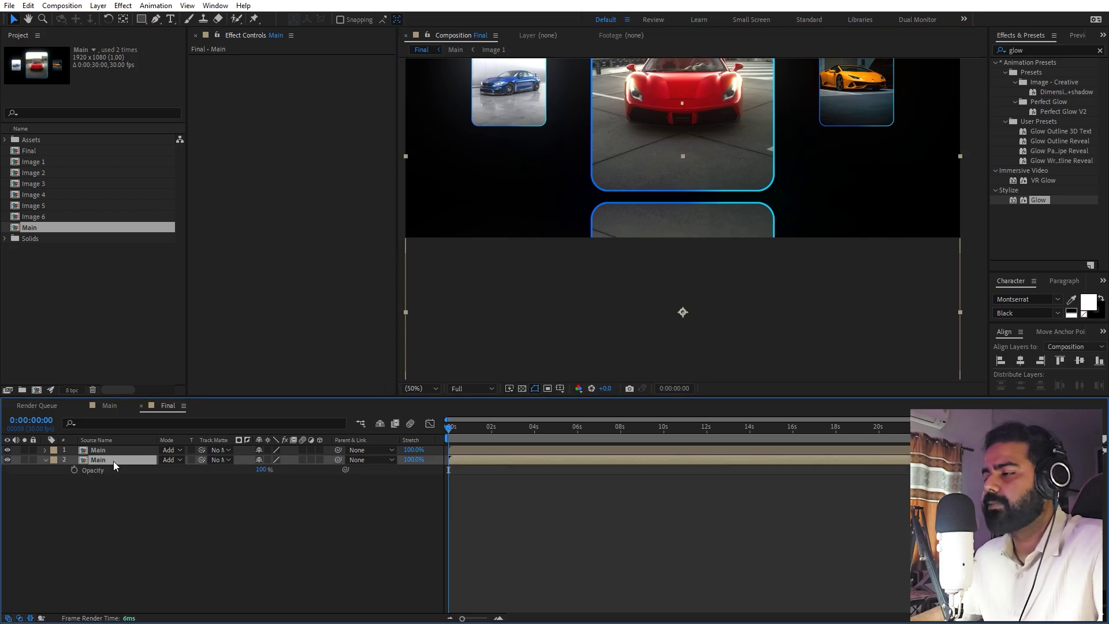
pyautogui.moveTo(261, 468); pyautogui.dragTo(205, 477)
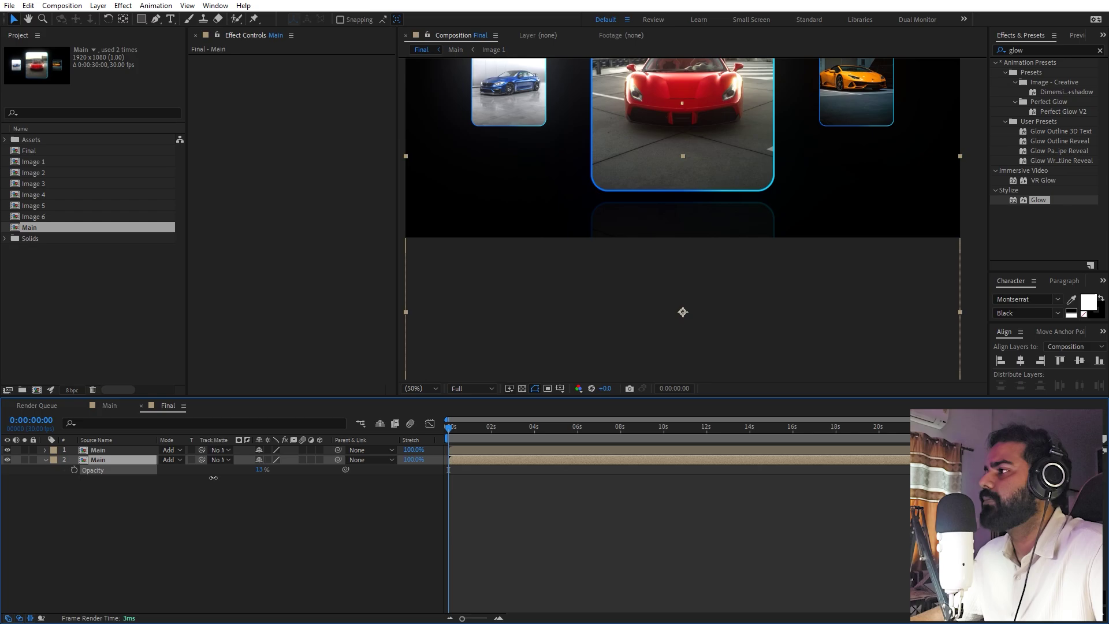
pyautogui.click(230, 530)
pyautogui.click(424, 387)
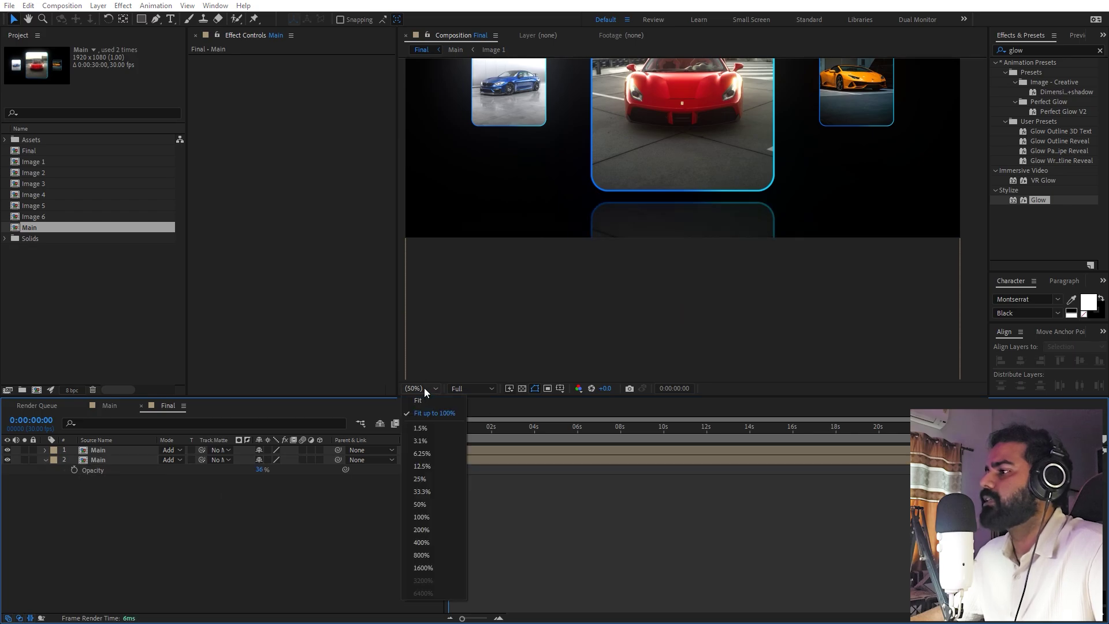
pyautogui.click(437, 416)
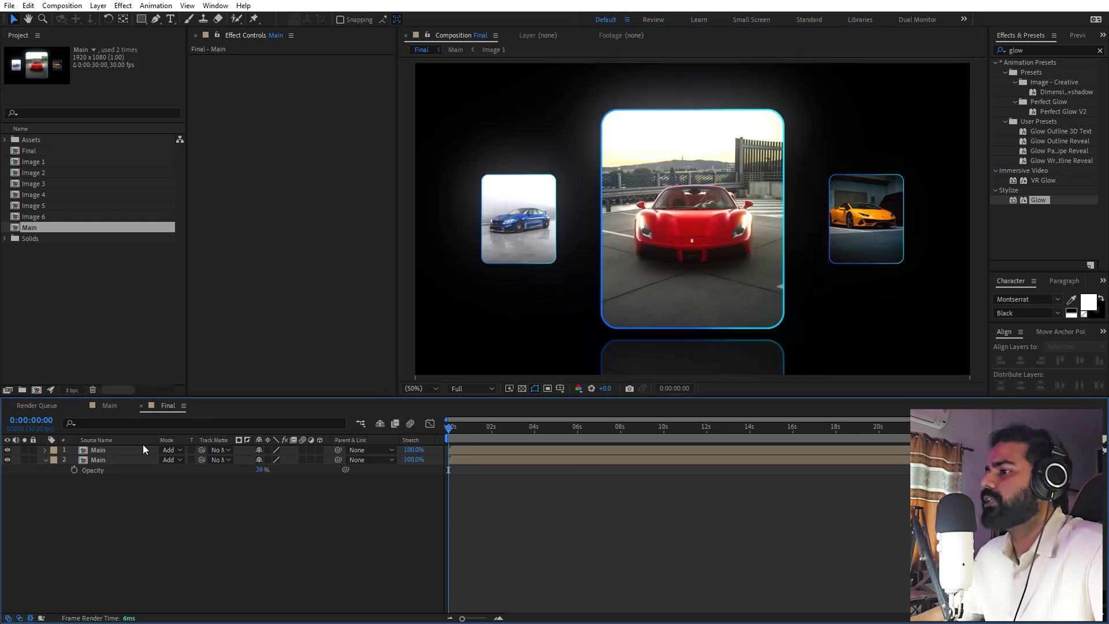
# Add a white solid layer and move it beneath both Main layers.
pyautogui.rightClick(82, 551)
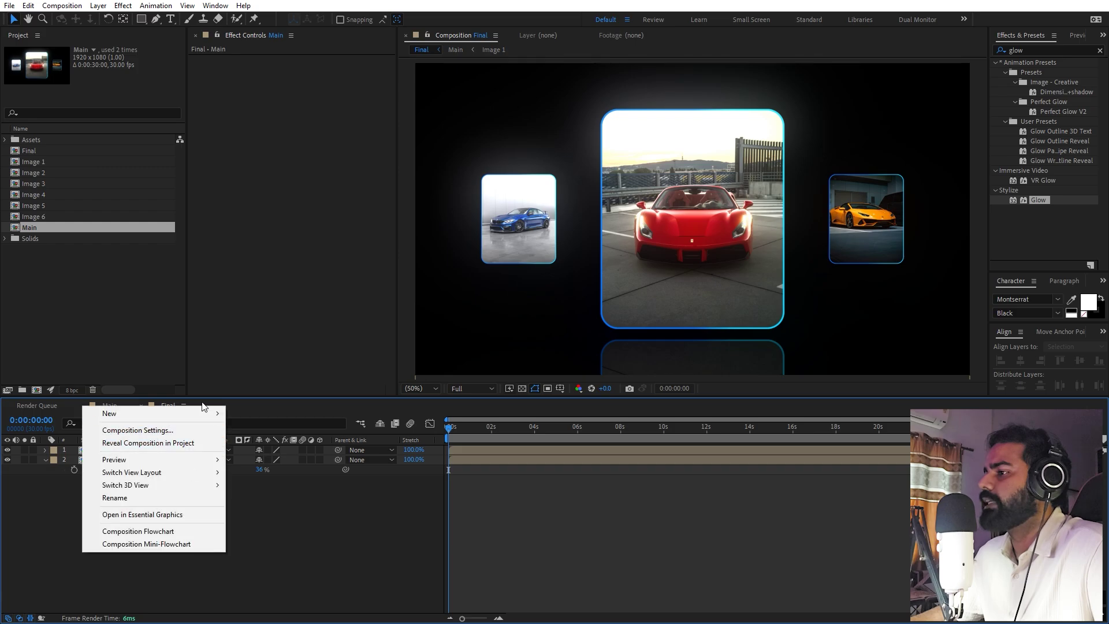
pyautogui.moveTo(203, 413)
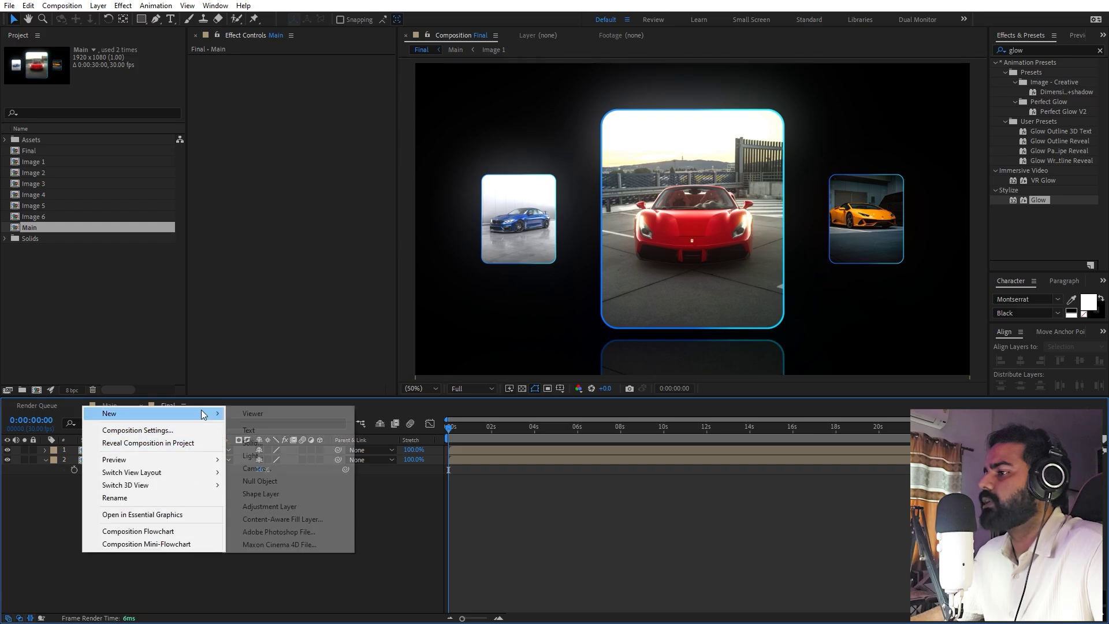
pyautogui.click(274, 442)
pyautogui.click(583, 411)
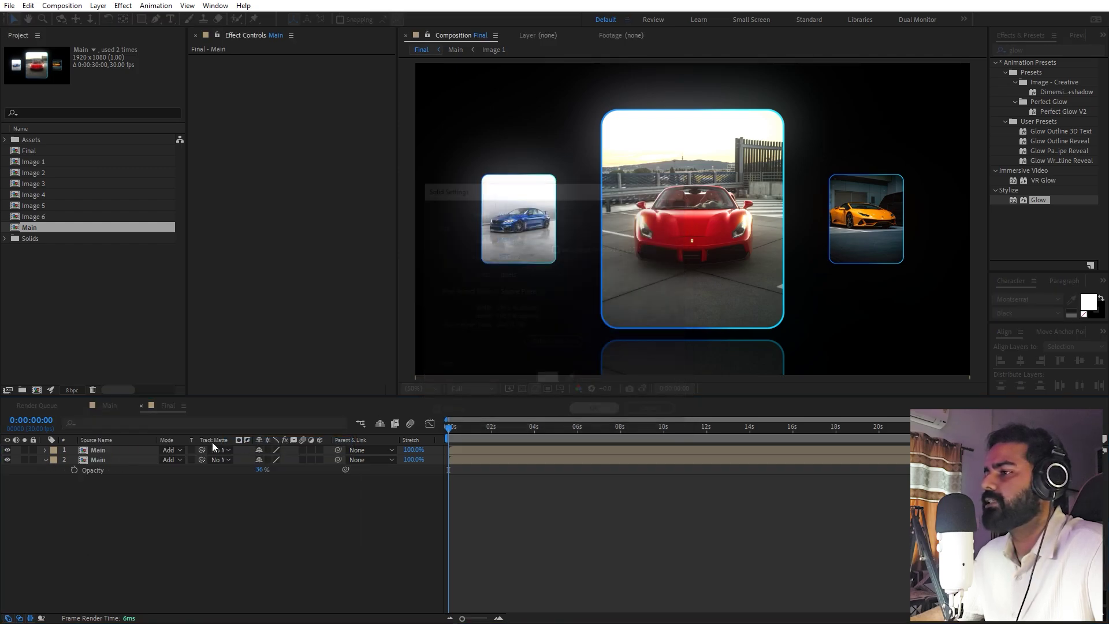
pyautogui.moveTo(143, 452); pyautogui.dragTo(144, 484)
# Search 'gradi' in Effects & Presets and apply 4-Color Gradient to the white solid.
pyautogui.click(1034, 50)
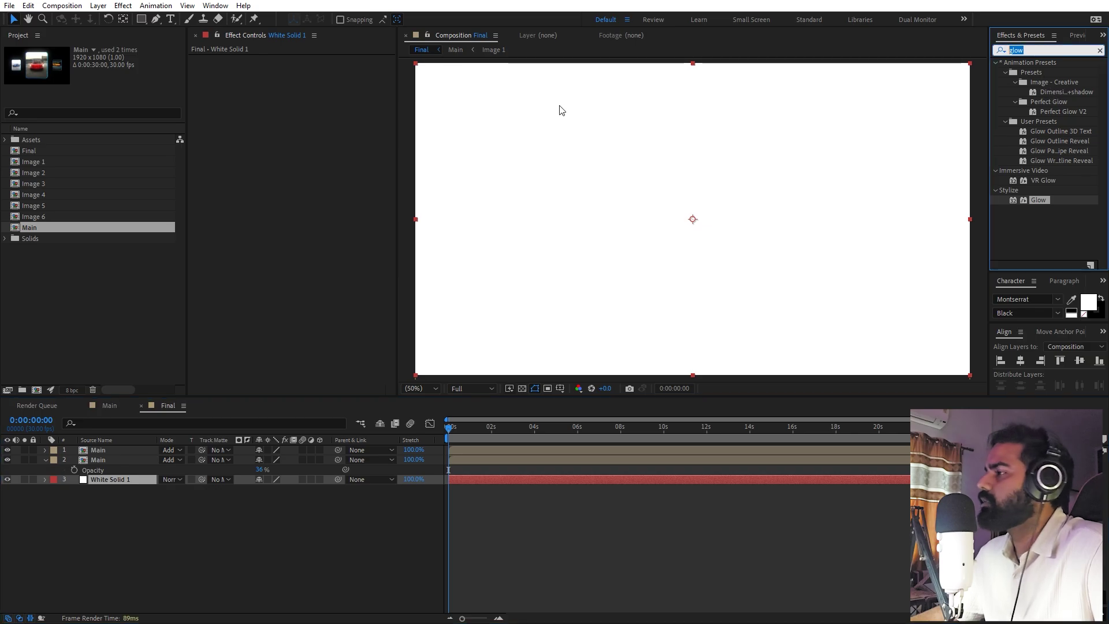
pyautogui.write('gradi')
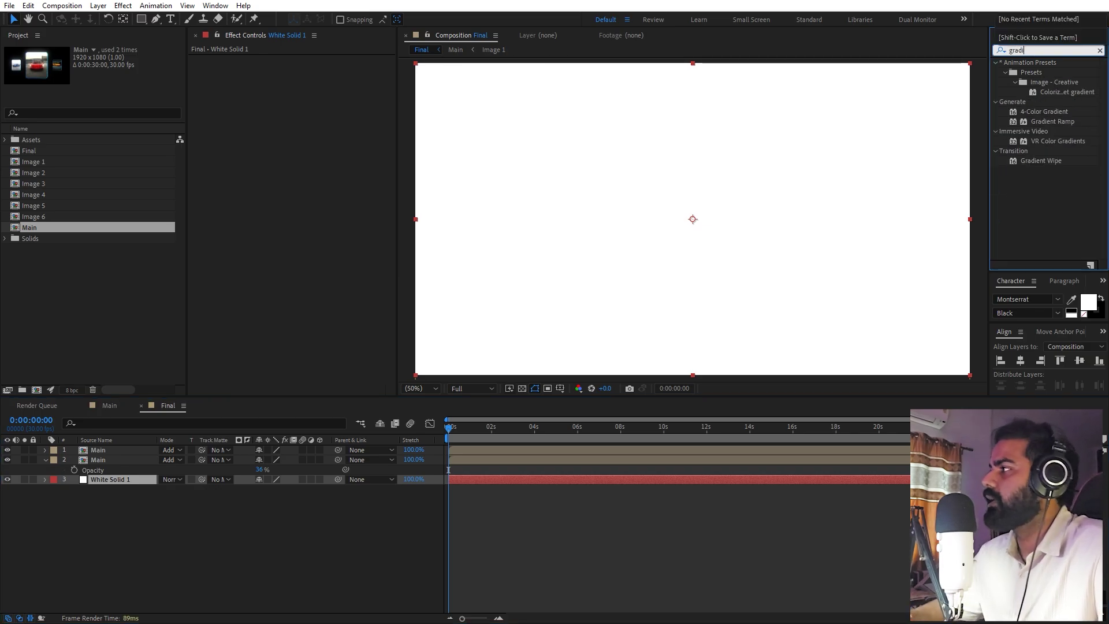
pyautogui.moveTo(1044, 111); pyautogui.dragTo(123, 487)
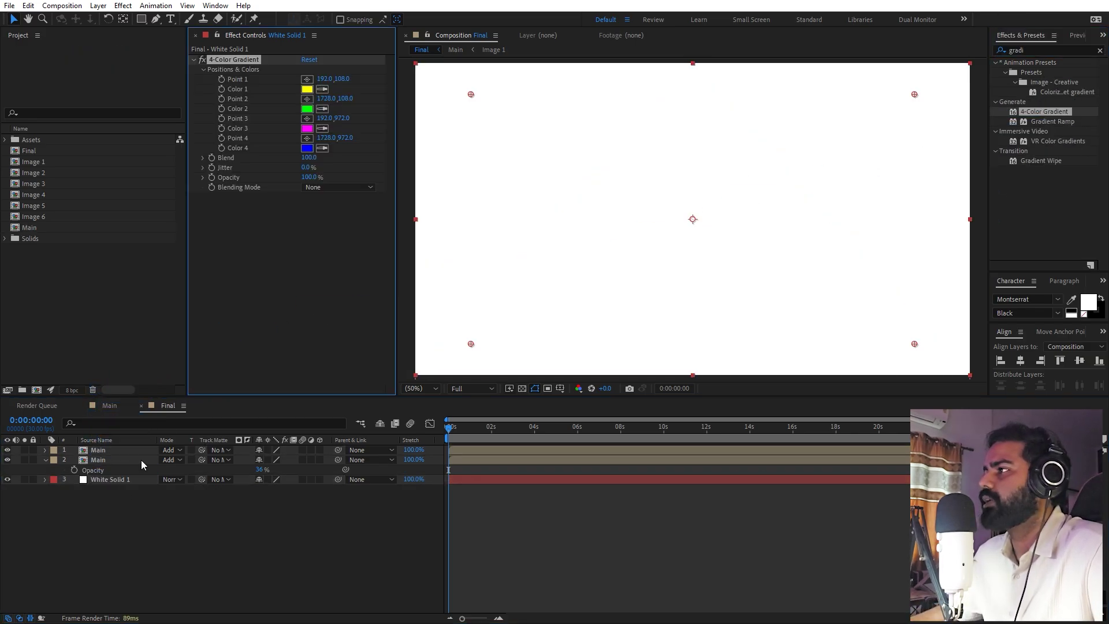
# Set the gradient's Color 1, Color 2 and Color 3 to black.
pyautogui.click(307, 89)
pyautogui.moveTo(231, 323); pyautogui.dragTo(145, 405)
pyautogui.click(395, 261)
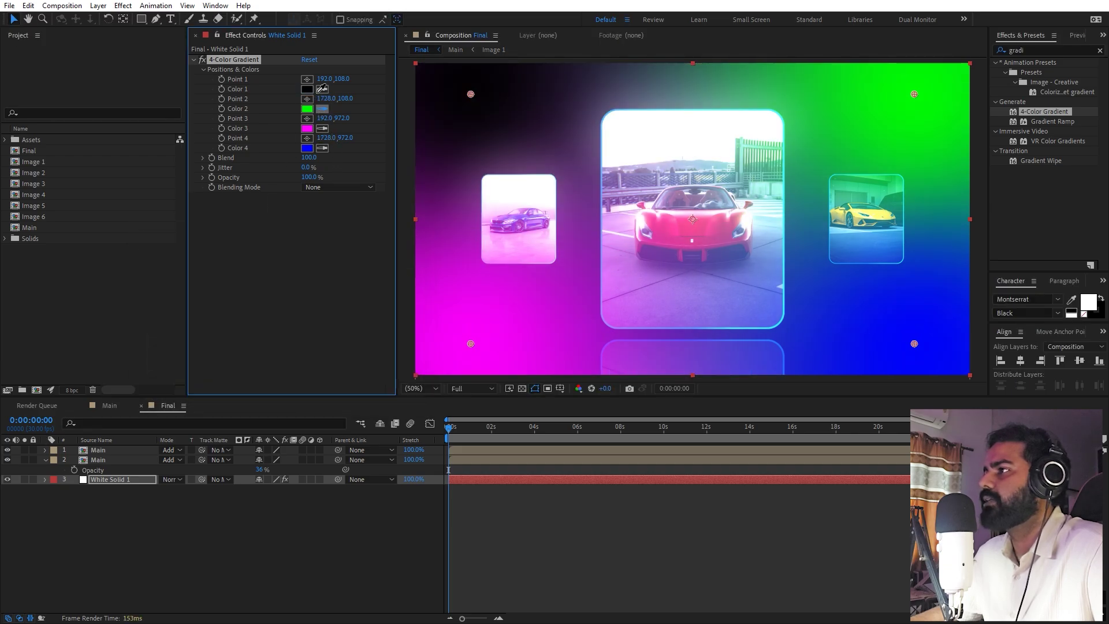
pyautogui.click(307, 91)
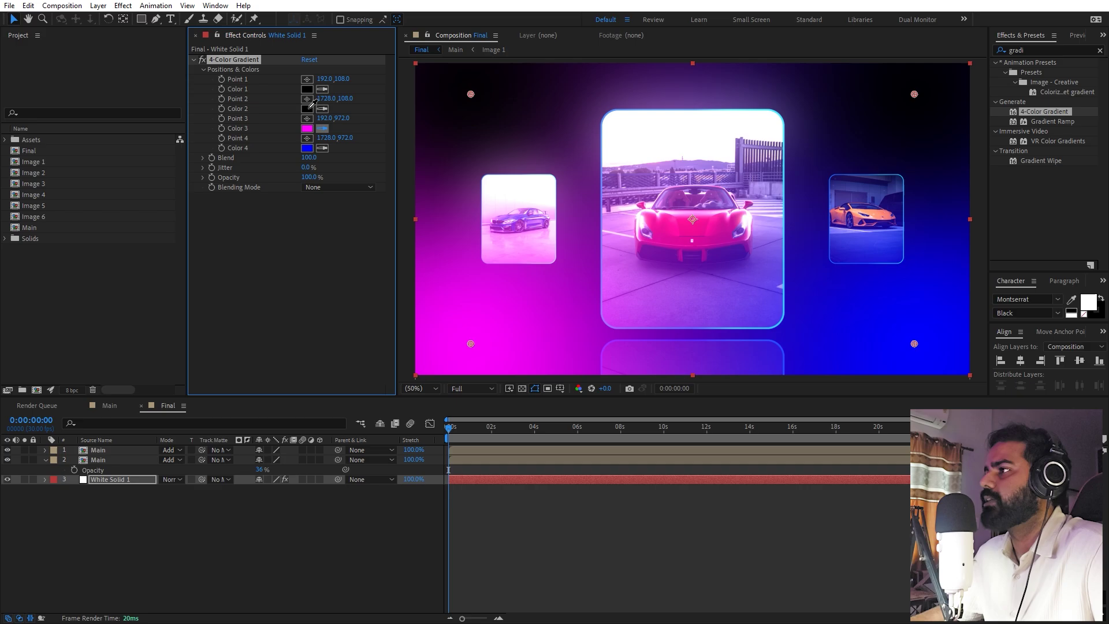
pyautogui.click(310, 107)
# Move the blue gradient Point 4 below the frame to 872,1900 and fit the view.
pyautogui.press(',')
pyautogui.moveTo(801, 282); pyautogui.dragTo(677, 415)
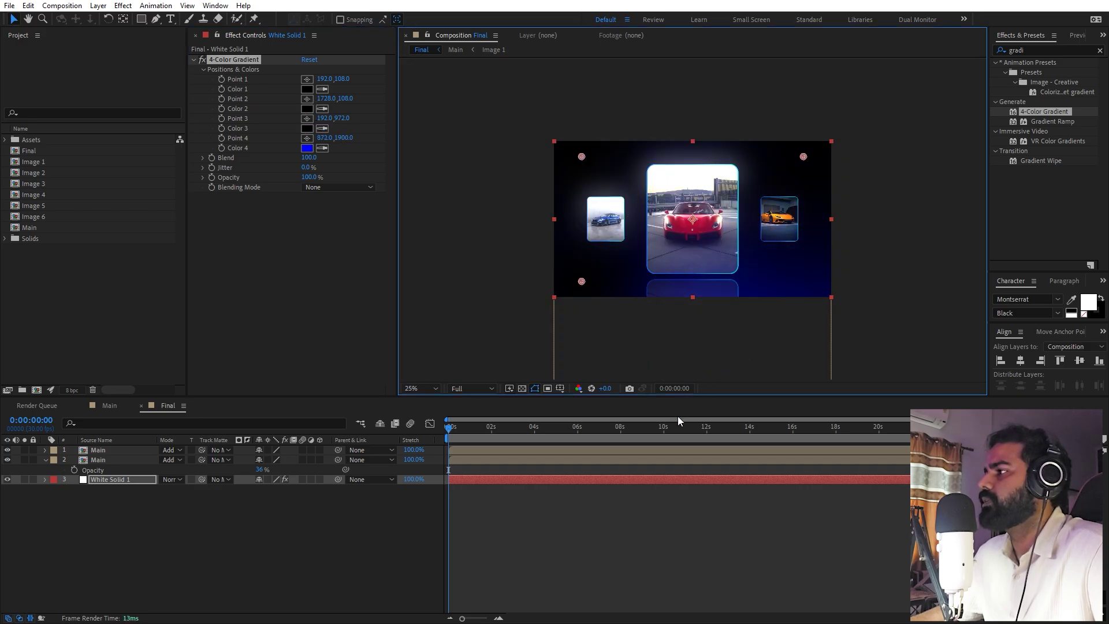
pyautogui.scroll(-1, 688, 262)
pyautogui.hotkey('shift', '/')
pyautogui.click(565, 514)
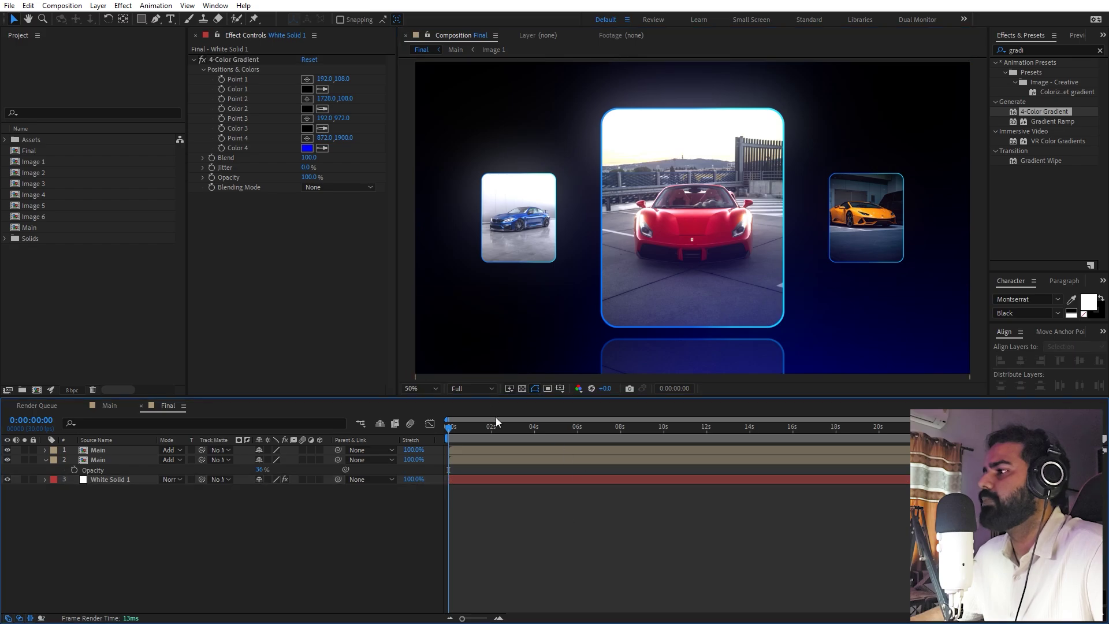
# Preview the Final comp, then switch to the Main composition and select its layers.
pyautogui.press('space')
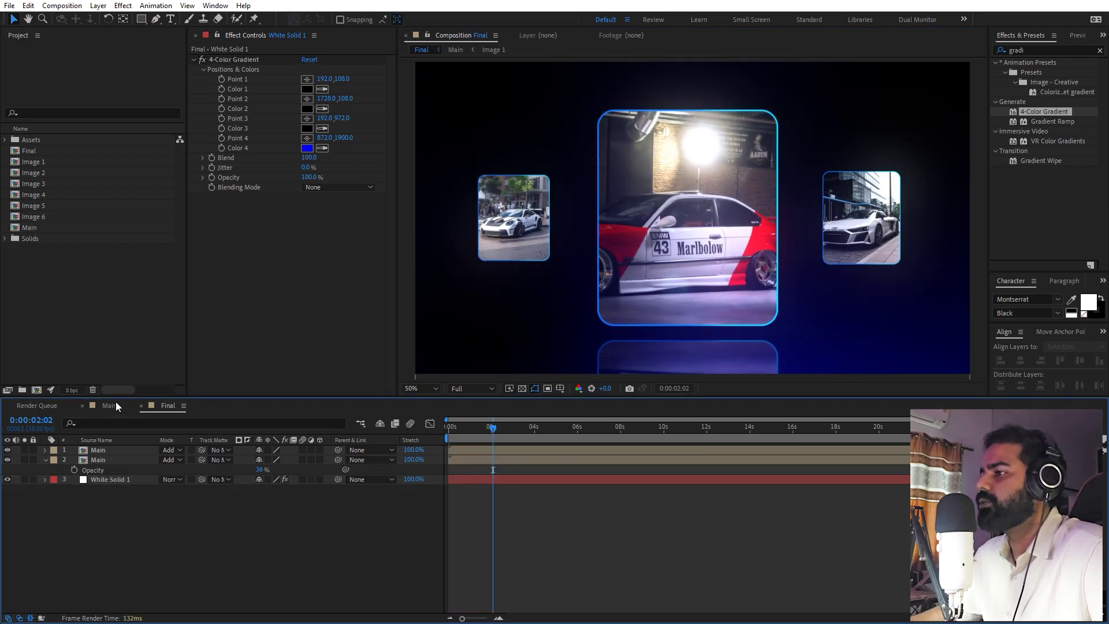
pyautogui.click(110, 404)
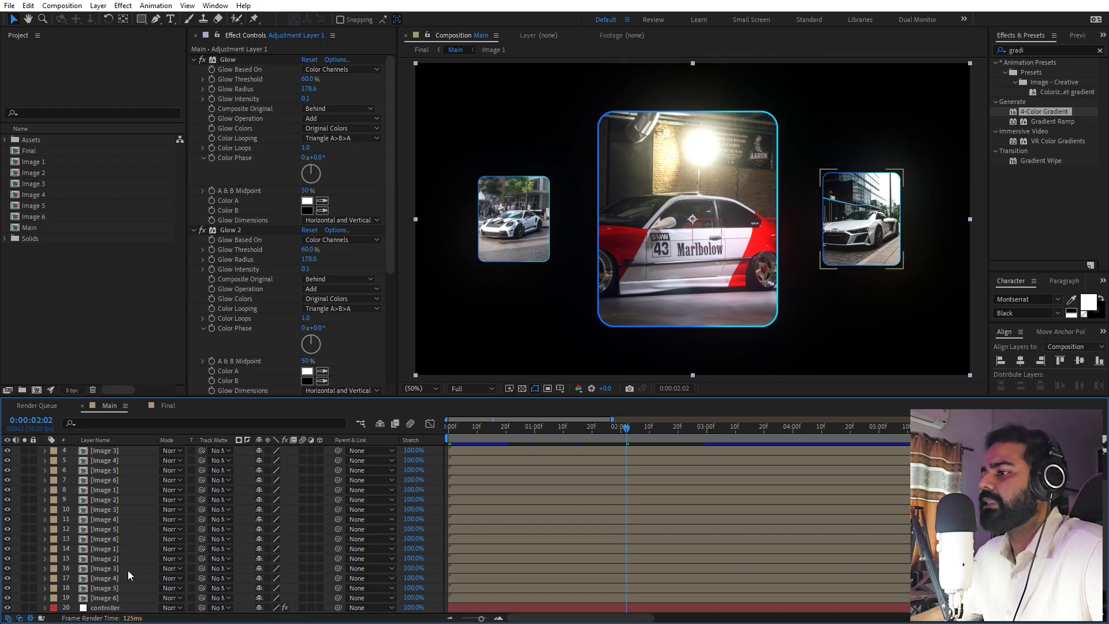
pyautogui.click(120, 598)
pyautogui.keyDown('shift'); pyautogui.click(111, 518); pyautogui.keyUp('shift')
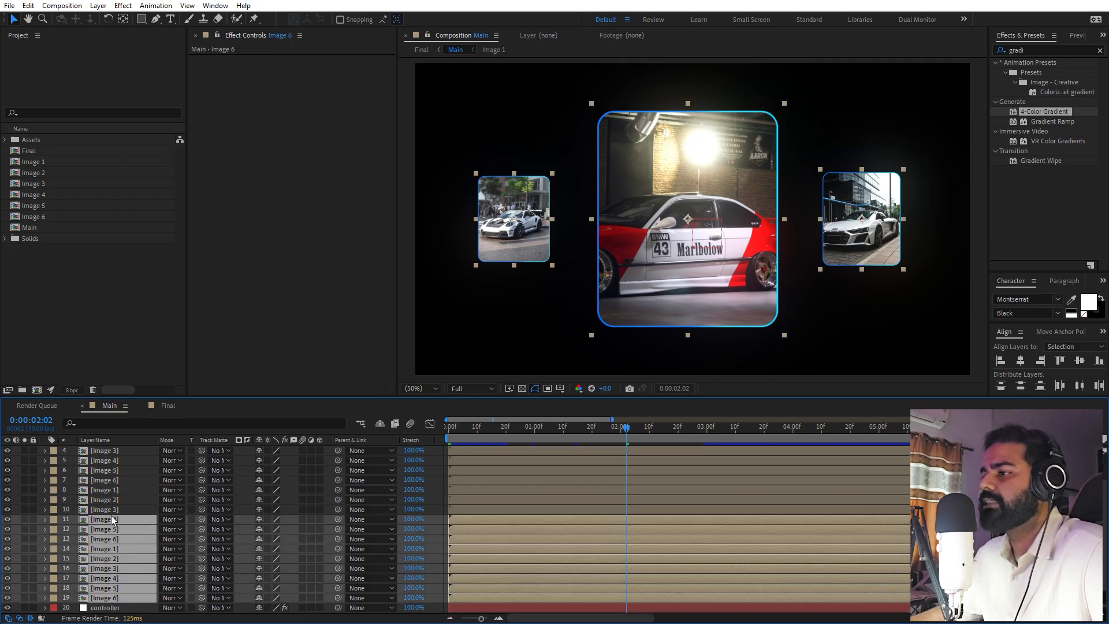
# Inspect the adjustment layer's glows and the controller's index, spacing, minScale and maxScale sliders.
pyautogui.scroll(2, 118, 507)
pyautogui.click(127, 450)
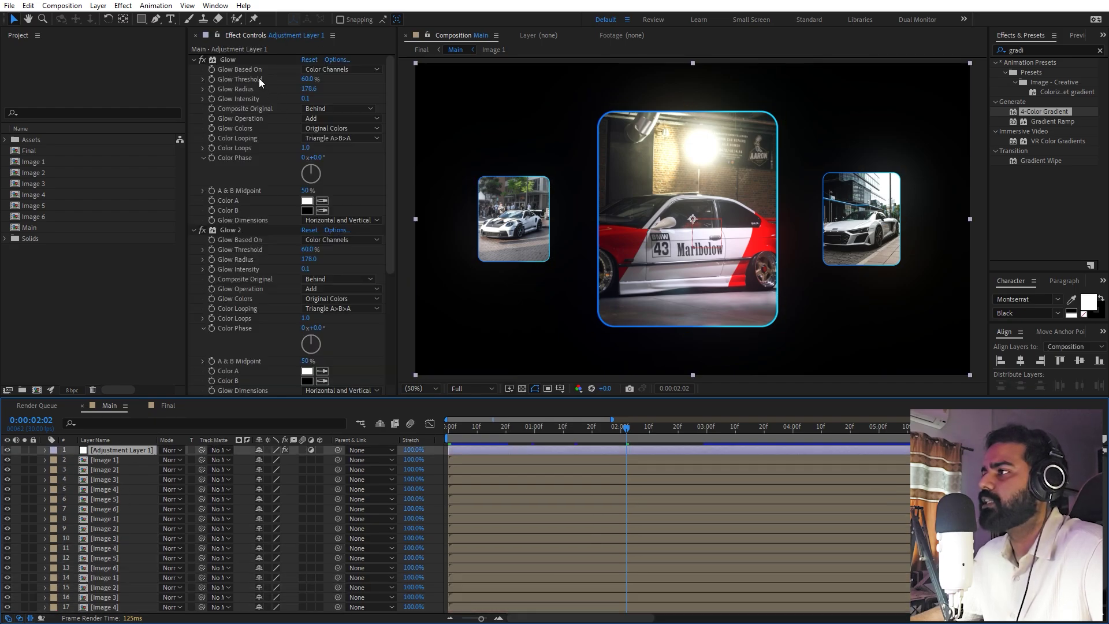
pyautogui.scroll(-2, 113, 520)
pyautogui.click(101, 608)
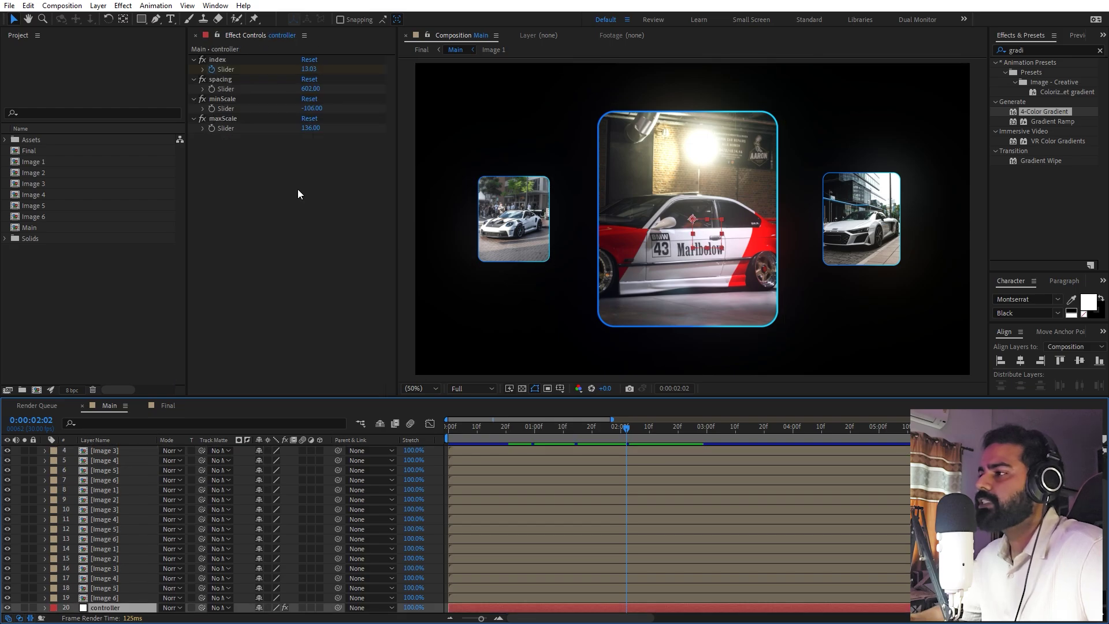